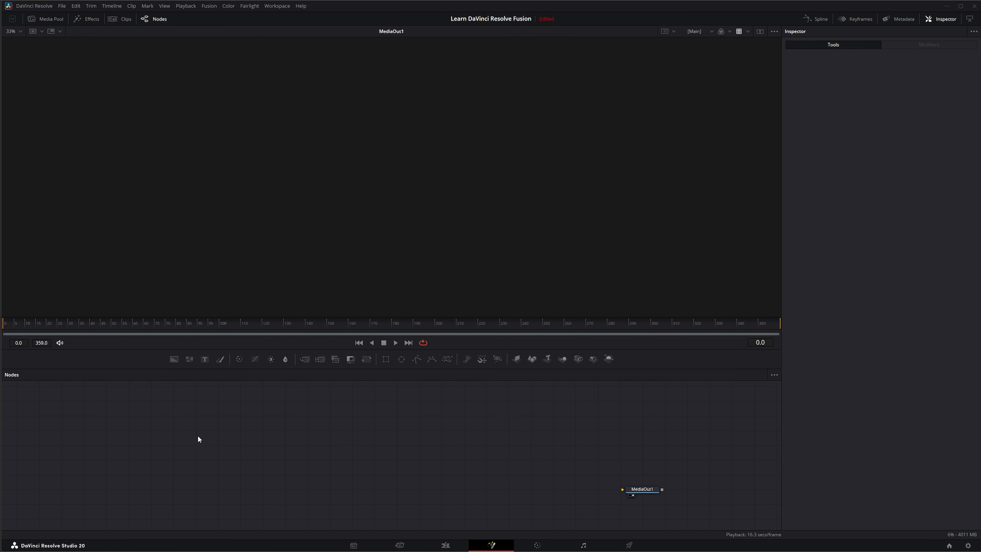
{"action": "left_click_drag", "start_coordinate": [173, 415], "coordinate": [598, 488]}
{"action": "right_click", "coordinate": [382, 449]}
{"action": "middle_click", "coordinate": [421, 462]}
{"action": "left_click_drag", "start_coordinate": [452, 464], "coordinate": [435, 426]}
Step: Add a Background node, show it in the viewer and set its colour to pink #ff557f
{"action": "left_click_drag", "start_coordinate": [174, 358], "coordinate": [340, 226]}
{"action": "left_click", "coordinate": [884, 136]}
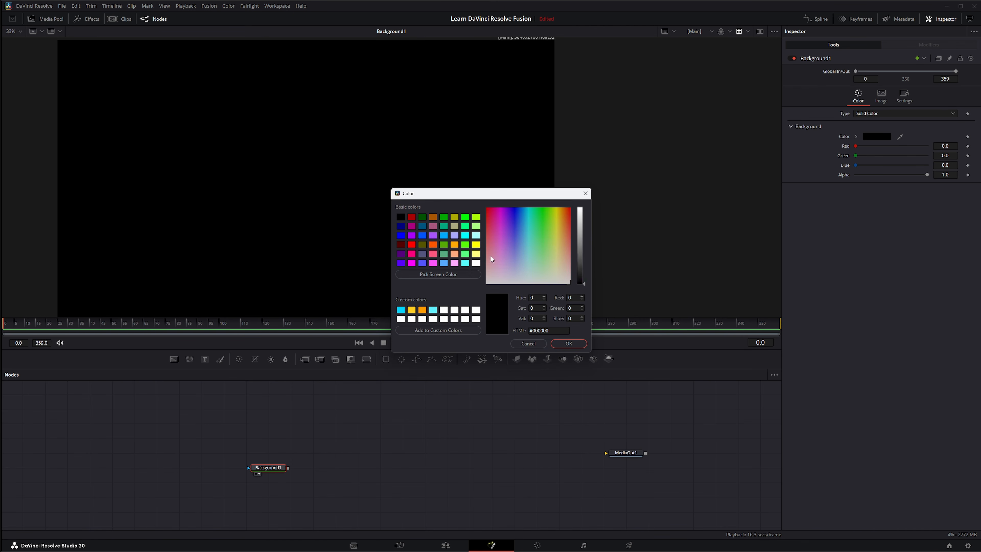
{"action": "left_click", "coordinate": [500, 227]}
{"action": "left_click", "coordinate": [433, 244]}
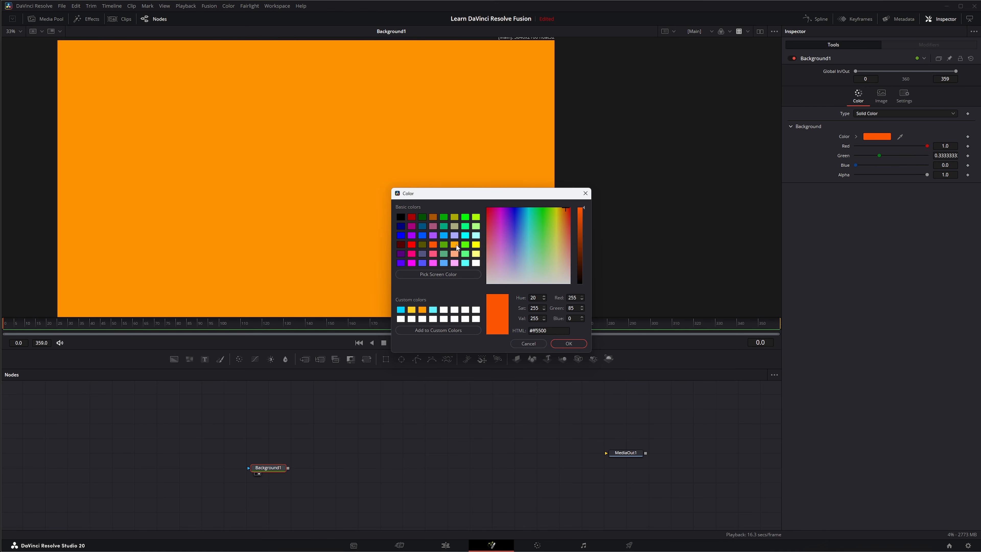
{"action": "left_click", "coordinate": [455, 245]}
{"action": "left_click", "coordinate": [455, 264]}
{"action": "left_click", "coordinate": [433, 254]}
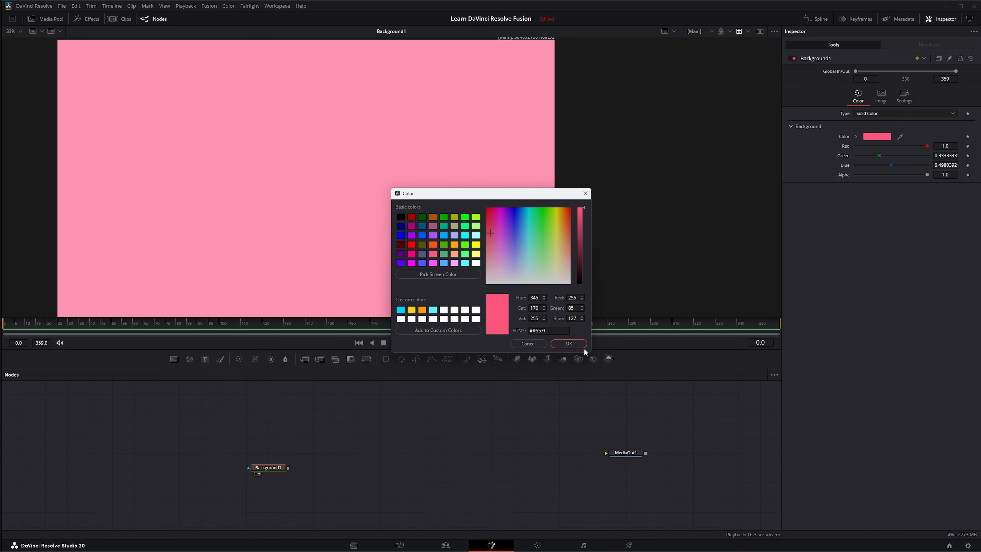
{"action": "left_click", "coordinate": [568, 344]}
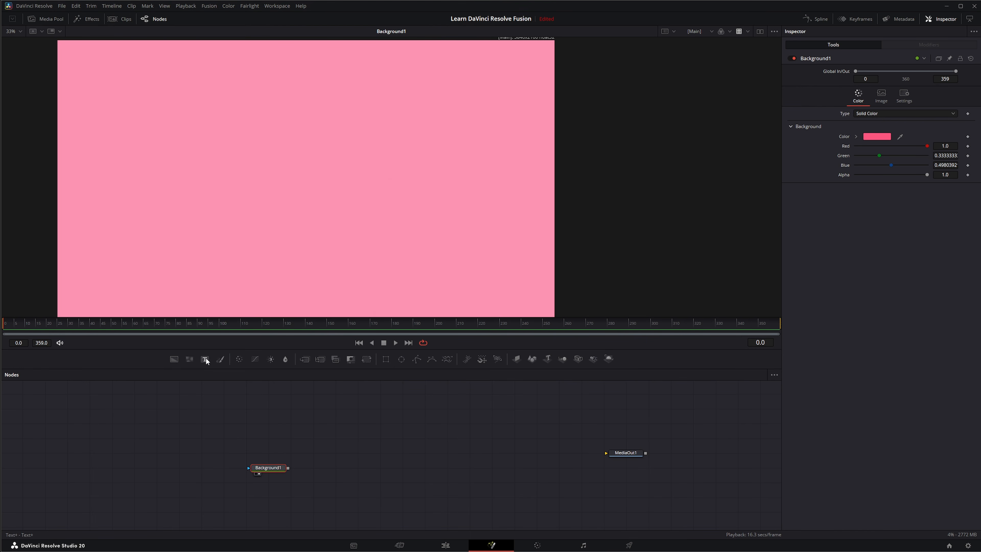
Step: Add a Text+ node above the Background node and delete both nodes
{"action": "left_click_drag", "start_coordinate": [206, 357], "coordinate": [341, 412]}
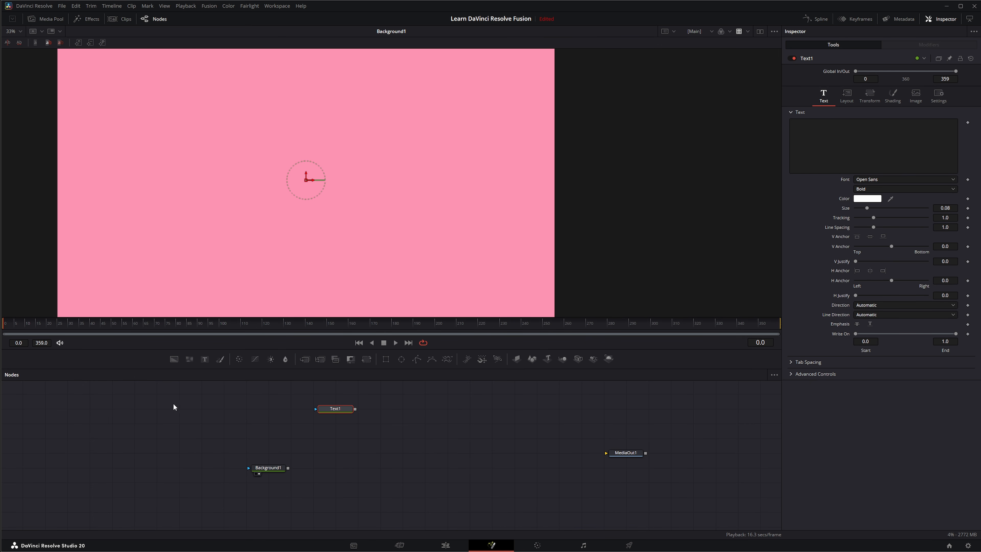
{"action": "left_click_drag", "start_coordinate": [173, 403], "coordinate": [417, 490]}
{"action": "key", "text": "Delete"}
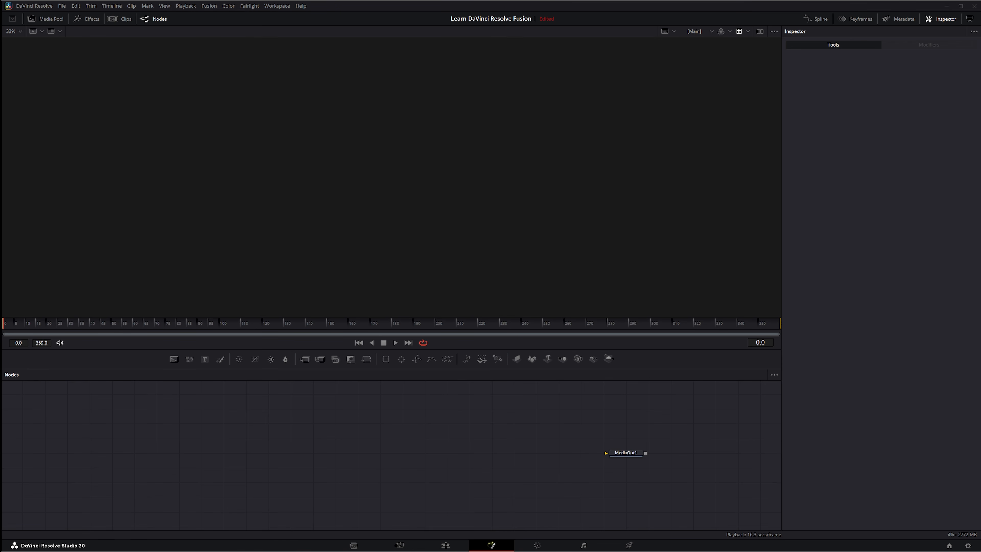
Step: Add the clip of the woman in the red T-shirt to the node graph, view it and place it level with MediaOut1
{"action": "left_click_drag", "start_coordinate": [2, 409], "coordinate": [337, 424]}
{"action": "key", "text": "1"}
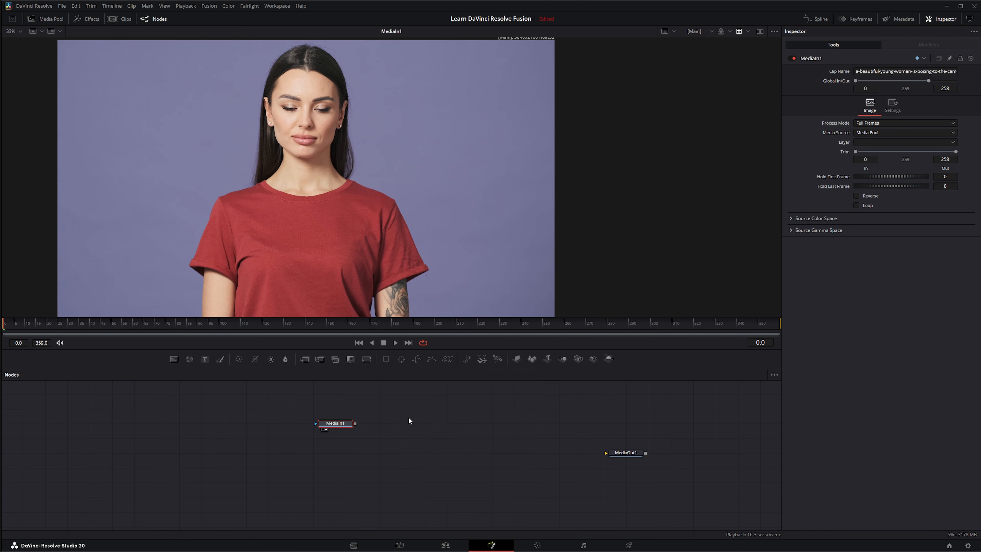
{"action": "left_click_drag", "start_coordinate": [334, 423], "coordinate": [246, 452]}
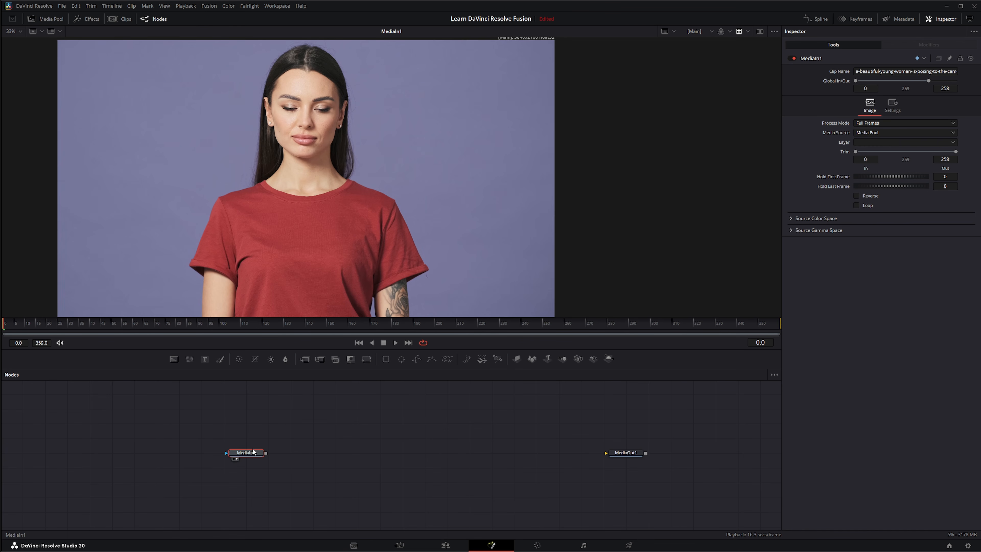
Step: Add a Merge node with a Text+ node connected as its foreground and MediaIn1 connected as its background
{"action": "left_click_drag", "start_coordinate": [305, 359], "coordinate": [336, 454]}
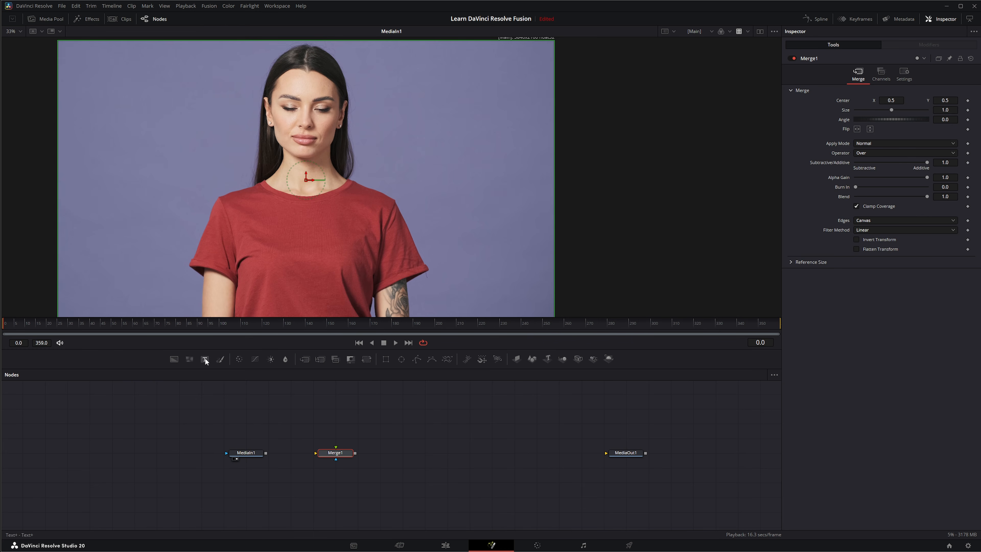
{"action": "left_click_drag", "start_coordinate": [205, 359], "coordinate": [336, 448]}
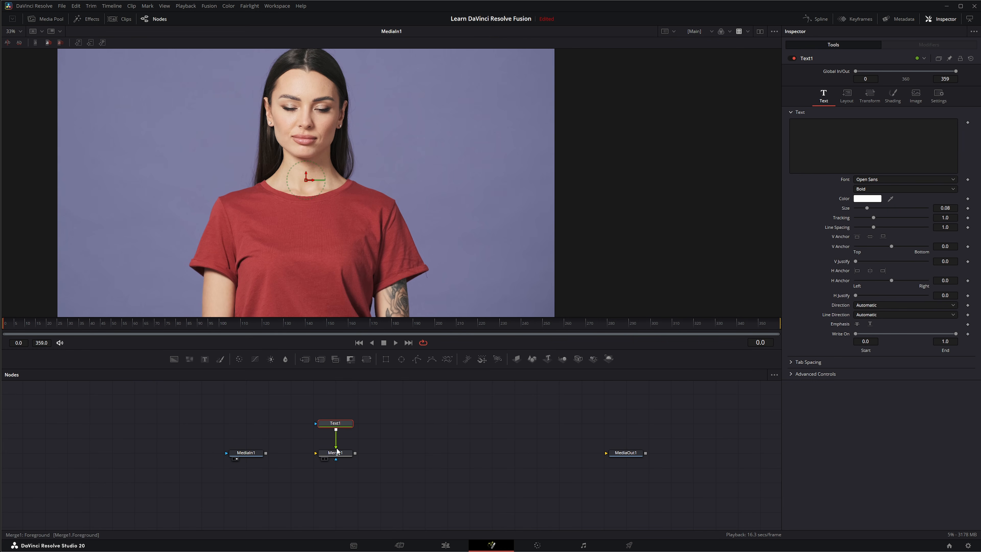
{"action": "left_click_drag", "start_coordinate": [266, 454], "coordinate": [333, 453]}
Step: Enter THIS IS TEXT in the Text1 node and enlarge the text to a size of about 0.21
{"action": "key", "text": "1"}
{"action": "left_click", "coordinate": [844, 144]}
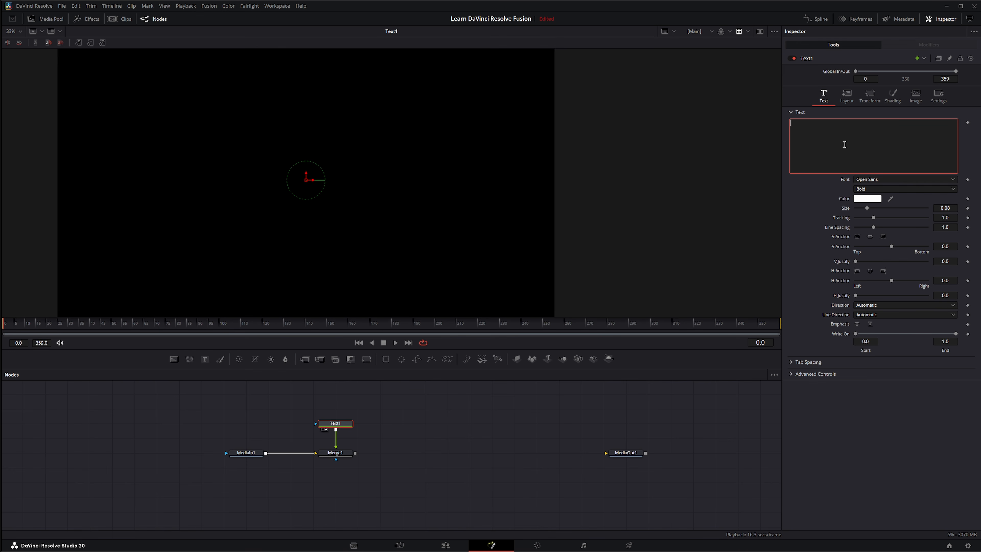
{"action": "type", "text": "THIS "}
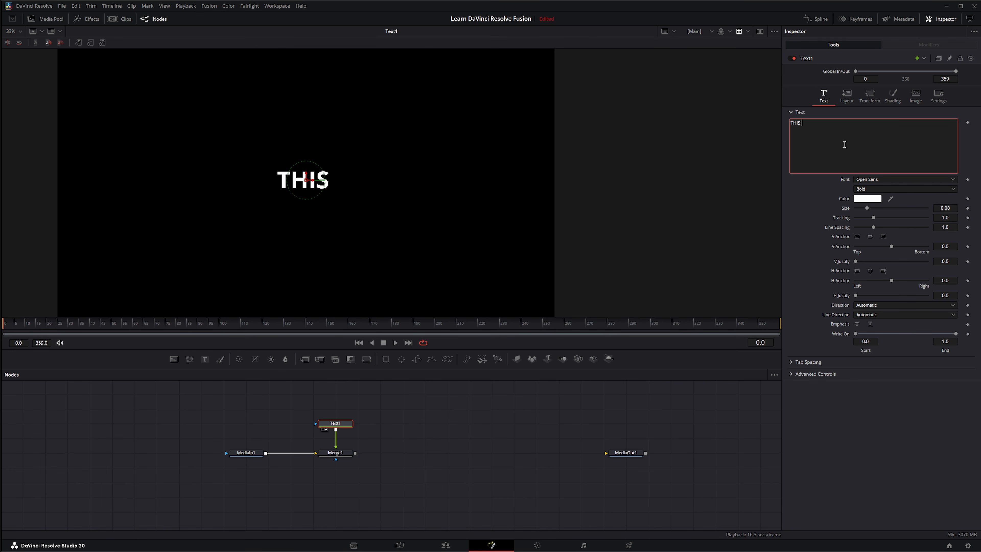
{"action": "type", "text": "IS TEXT"}
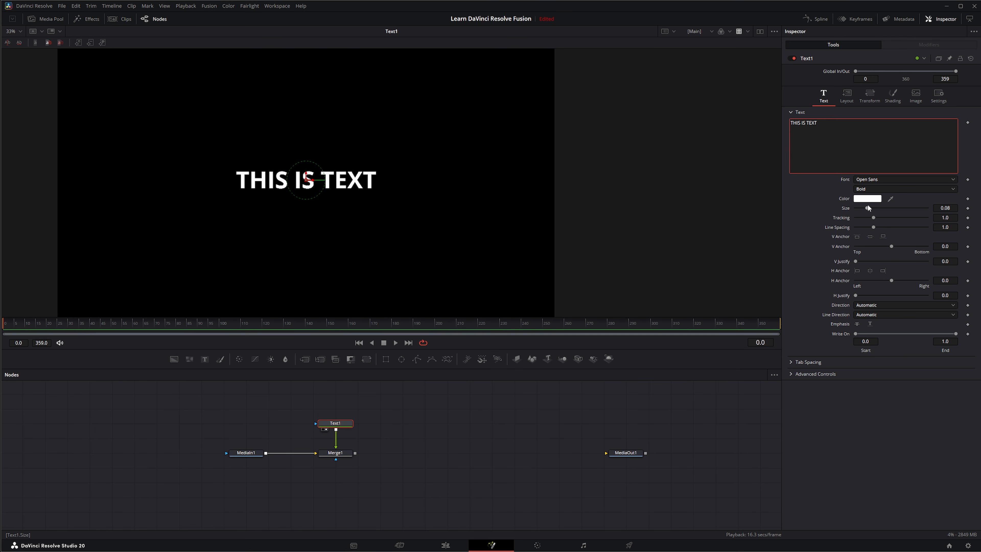
{"action": "left_click_drag", "start_coordinate": [867, 208], "coordinate": [886, 209]}
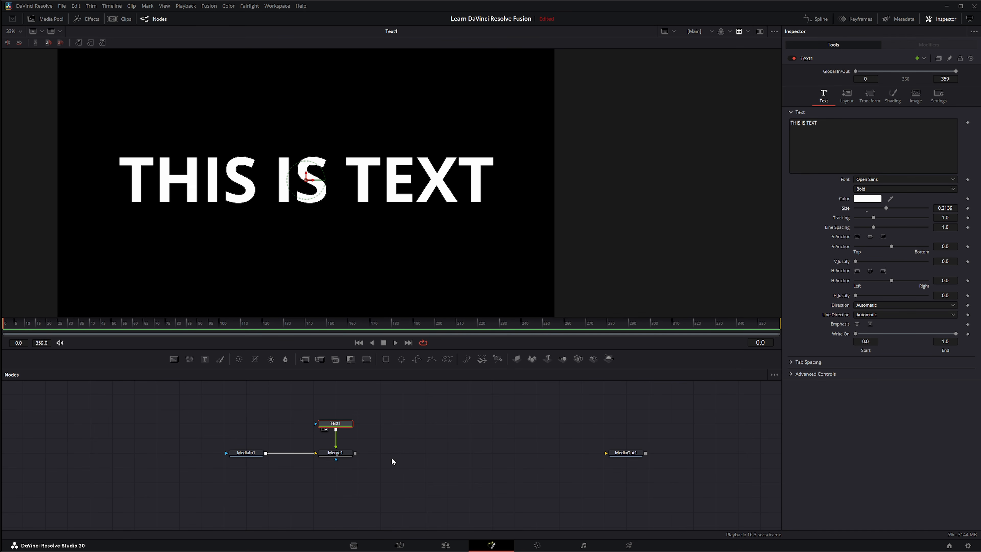
Step: Show Merge1 in the viewer and sample the text colour from the woman's red T-shirt
{"action": "left_click", "coordinate": [335, 452]}
{"action": "left_click_drag", "start_coordinate": [368, 242], "coordinate": [370, 244]}
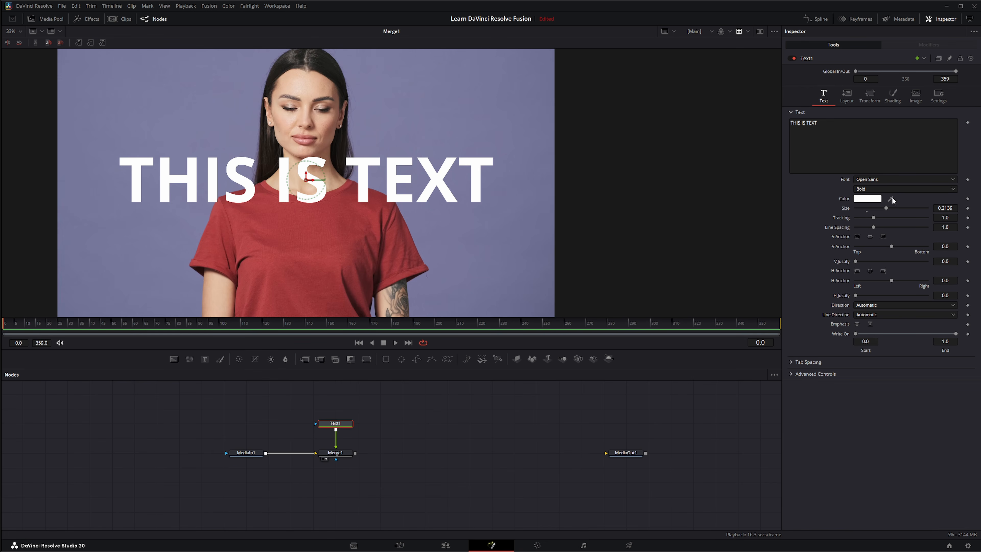
{"action": "left_click_drag", "start_coordinate": [891, 200], "coordinate": [345, 231]}
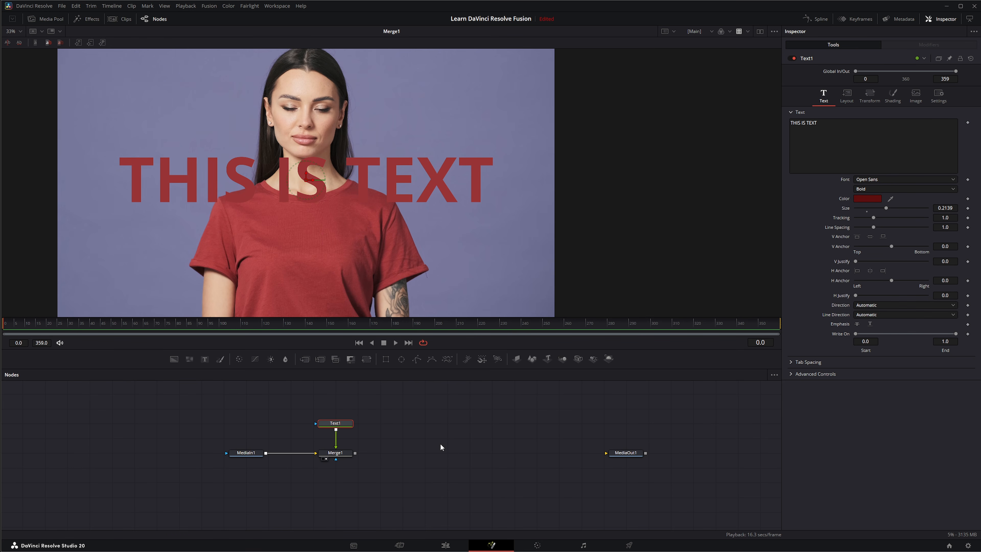
Step: Disconnect MediaIn1 from Merge1 and delete the MediaIn1 node
{"action": "left_click_drag", "start_coordinate": [175, 394], "coordinate": [442, 479]}
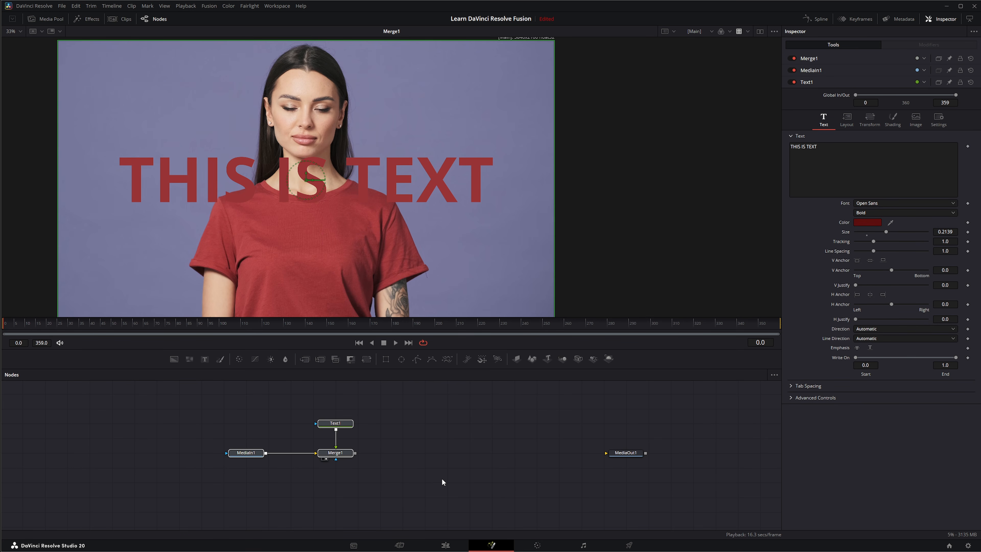
{"action": "left_click_drag", "start_coordinate": [316, 454], "coordinate": [270, 457]}
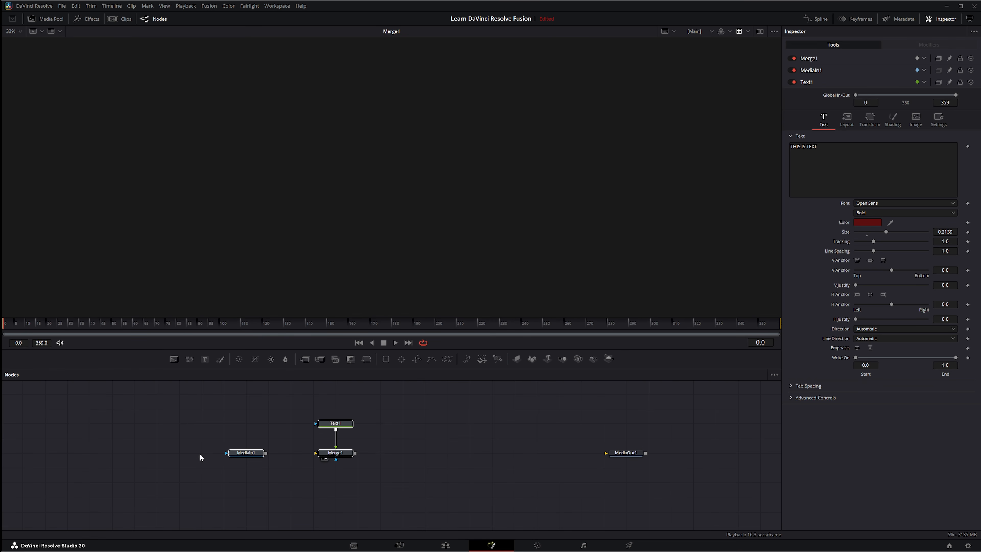
{"action": "left_click_drag", "start_coordinate": [203, 448], "coordinate": [291, 493]}
{"action": "key", "text": "Delete"}
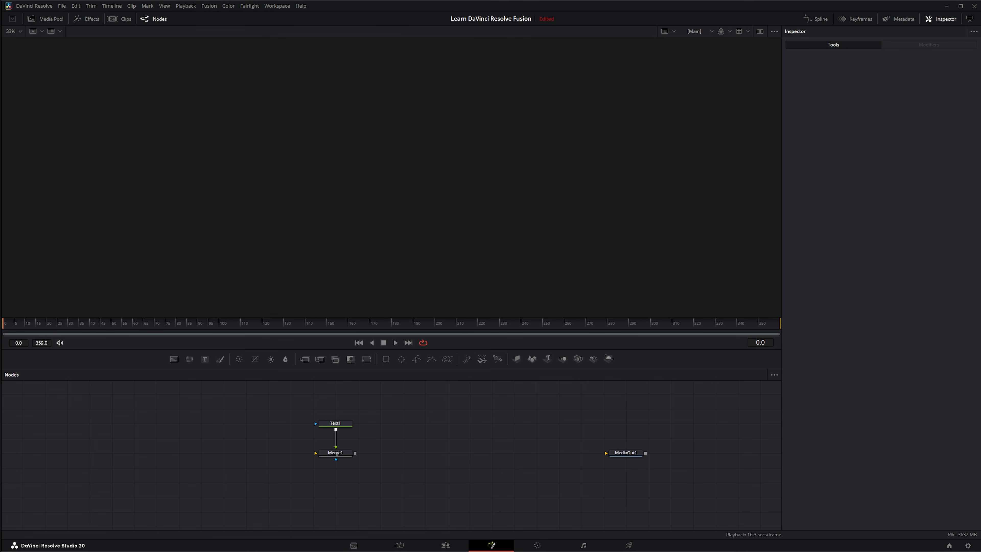
Step: Add the clip A002_02101640_C003.braw, show it in the viewer and trim its start to frame 3326
{"action": "left_click_drag", "start_coordinate": [438, 388], "coordinate": [317, 248]}
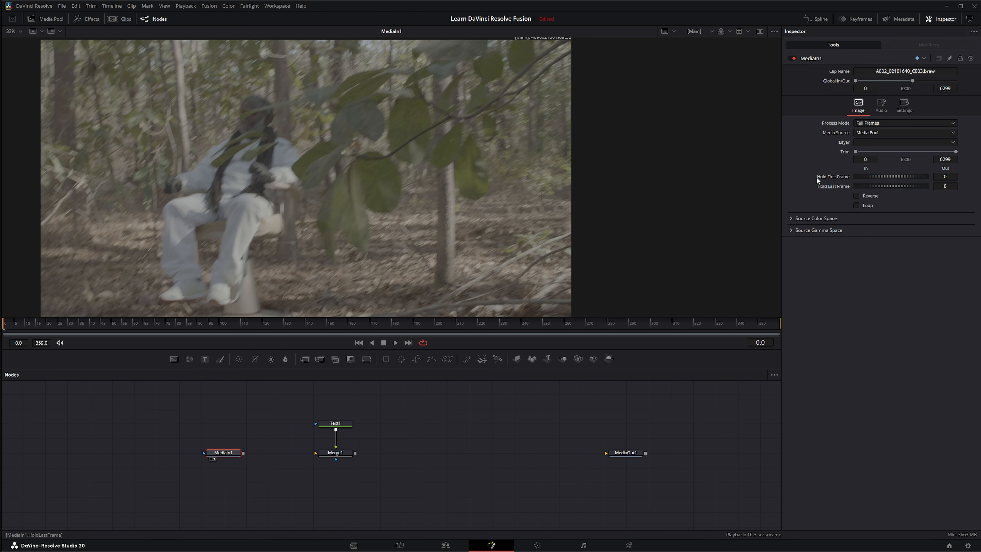
{"action": "left_click_drag", "start_coordinate": [855, 152], "coordinate": [904, 155]}
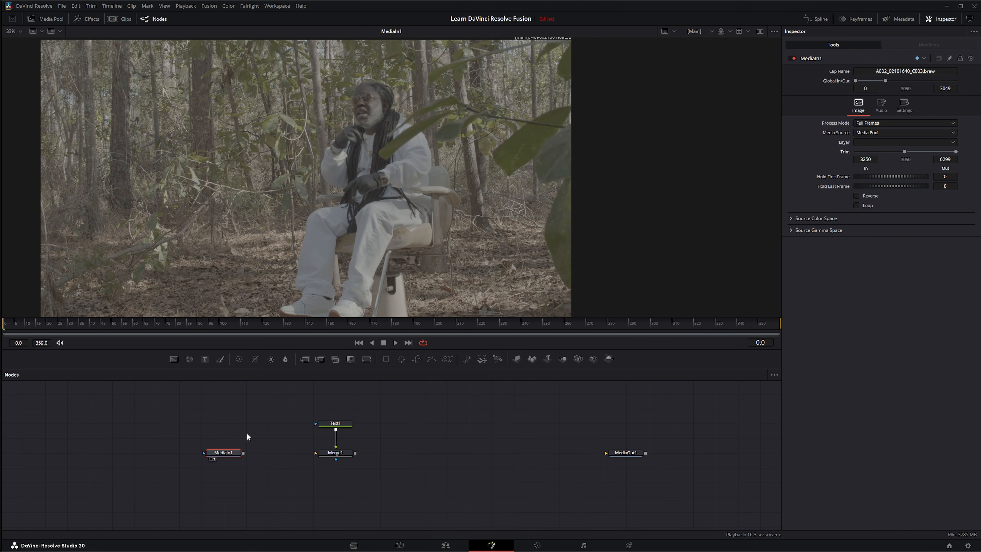
{"action": "left_click_drag", "start_coordinate": [905, 151], "coordinate": [907, 151]}
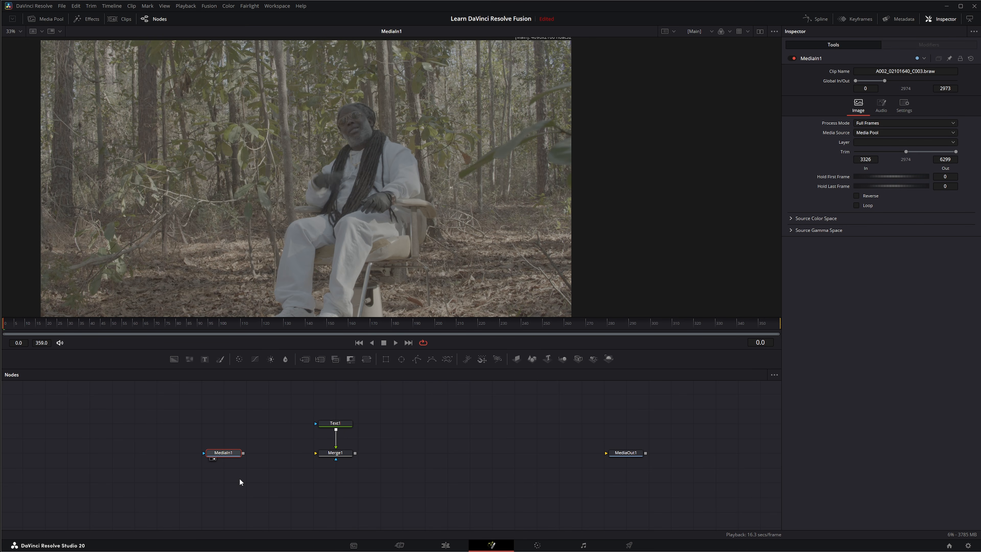
Step: Connect the forest clip to Merge1's background input and show Merge1 in the viewer
{"action": "left_click_drag", "start_coordinate": [243, 453], "coordinate": [315, 453]}
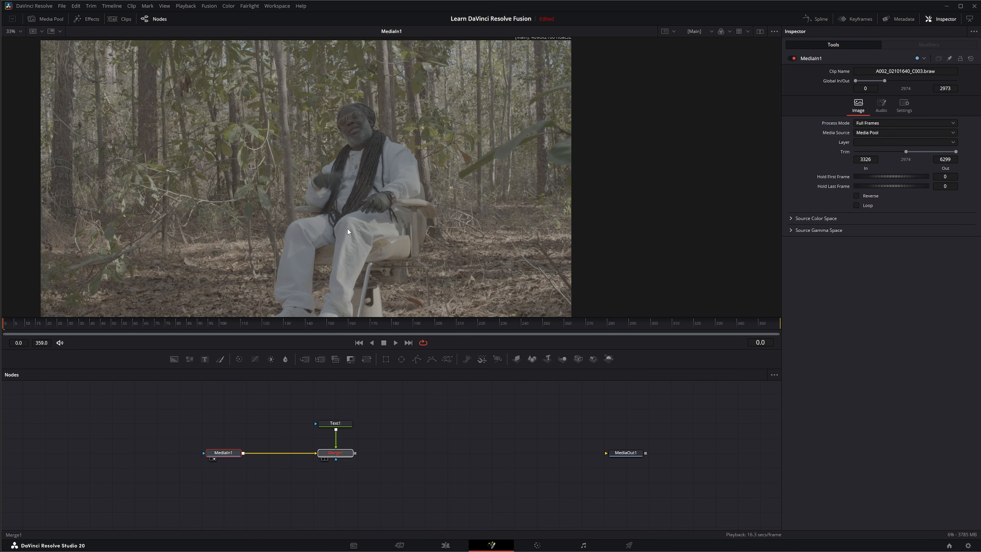
{"action": "left_click", "coordinate": [323, 459]}
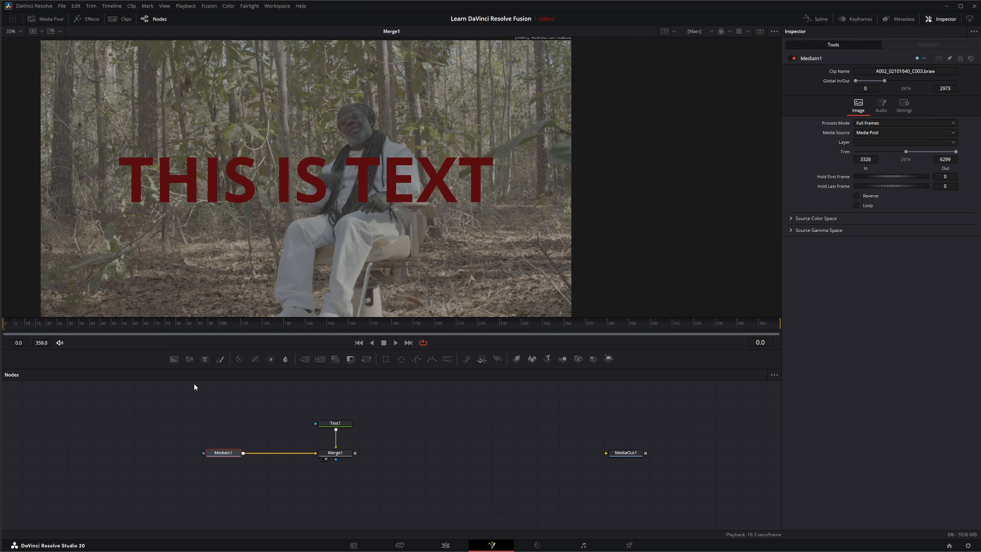
Step: Sample a new colour for the Text1 text from the dark green foliage in the forest clip
{"action": "left_click_drag", "start_coordinate": [173, 419], "coordinate": [265, 484]}
{"action": "left_click", "coordinate": [335, 423]}
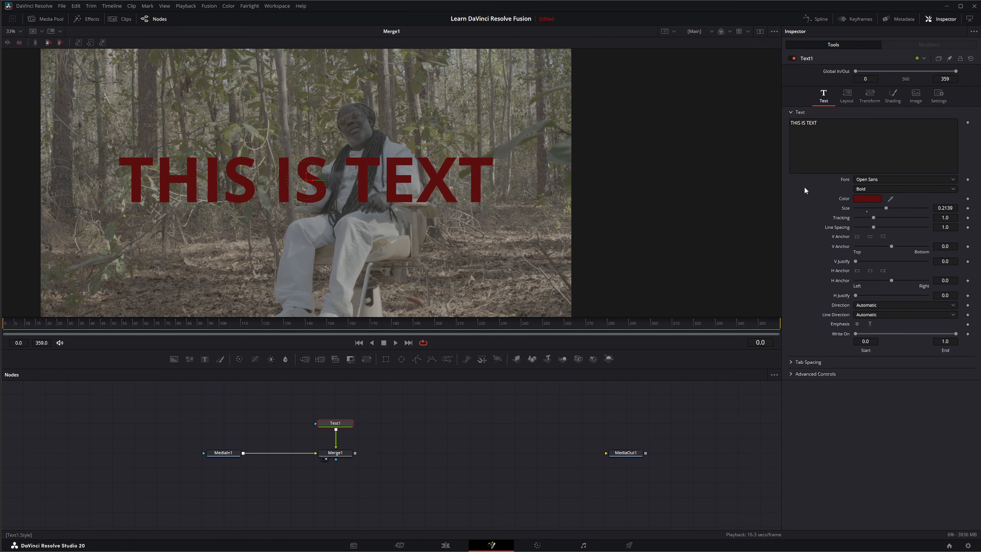
{"action": "left_click_drag", "start_coordinate": [890, 198], "coordinate": [469, 175]}
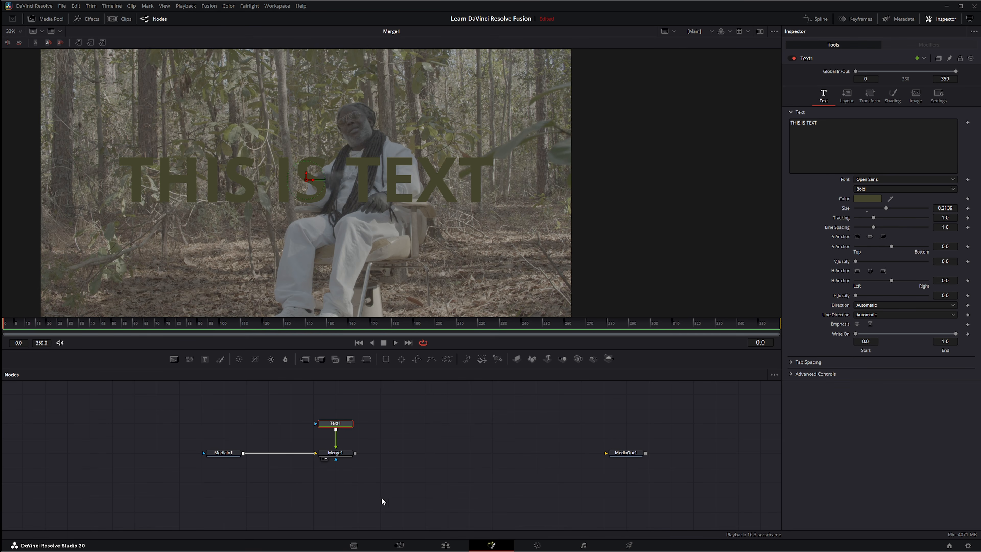
Step: Connect Merge1 to MediaOut1, check the composite on the Edit page and return to the Fusion page
{"action": "left_click_drag", "start_coordinate": [355, 453], "coordinate": [618, 453]}
{"action": "left_click", "coordinate": [447, 545]}
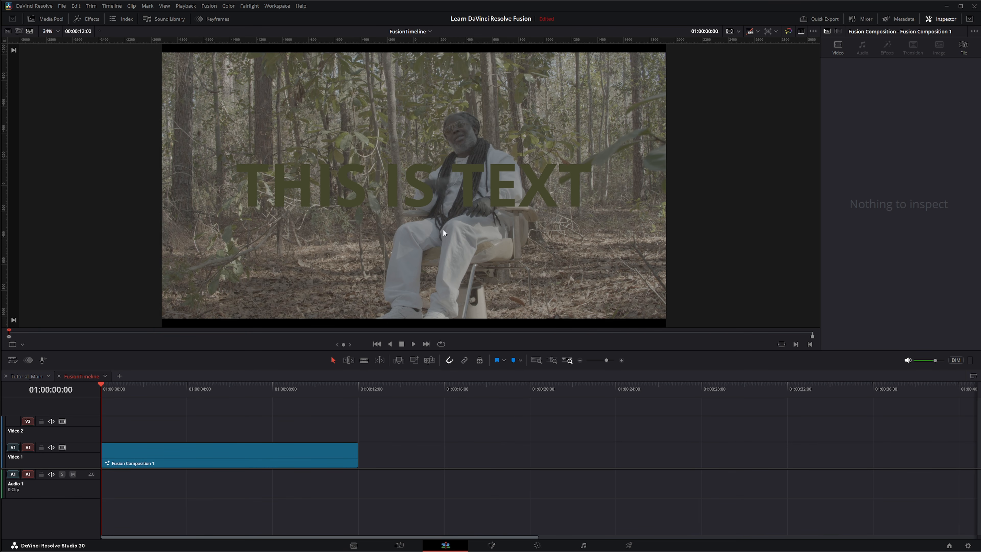
{"action": "left_click", "coordinate": [491, 544]}
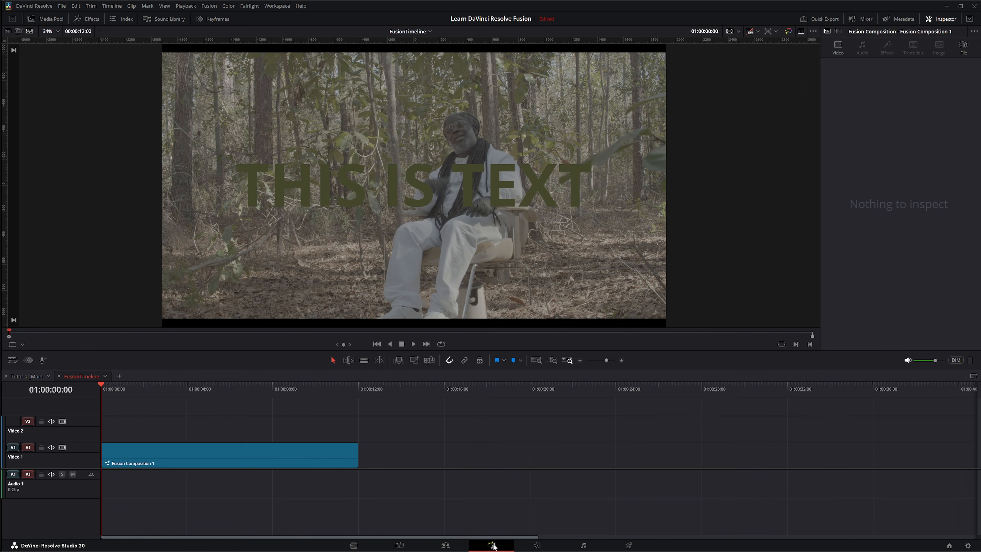
Step: Move MediaIn1 farther from Merge1, insert a Gamut node right after it and show the Gamut node in the viewer
{"action": "left_click_drag", "start_coordinate": [304, 458], "coordinate": [550, 486]}
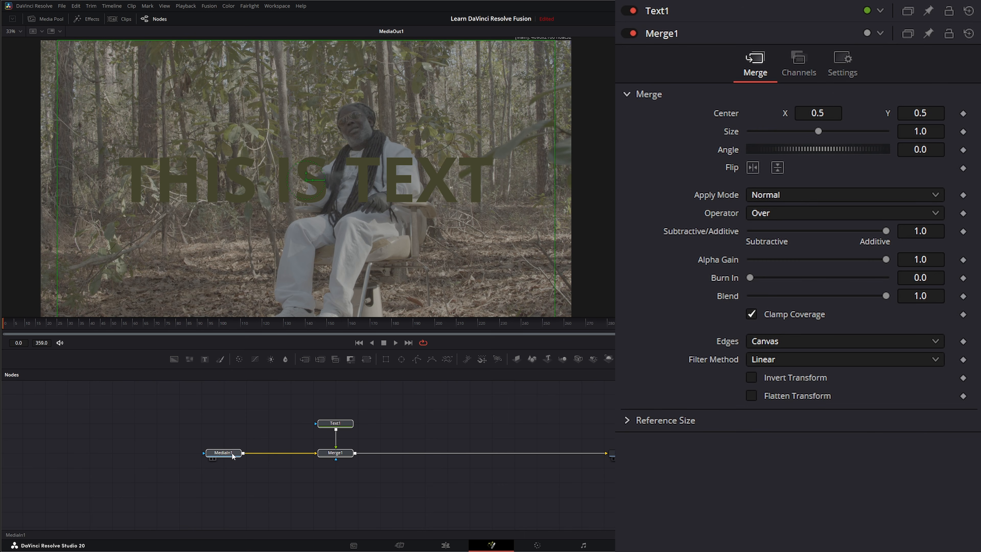
{"action": "left_click_drag", "start_coordinate": [231, 452], "coordinate": [143, 453]}
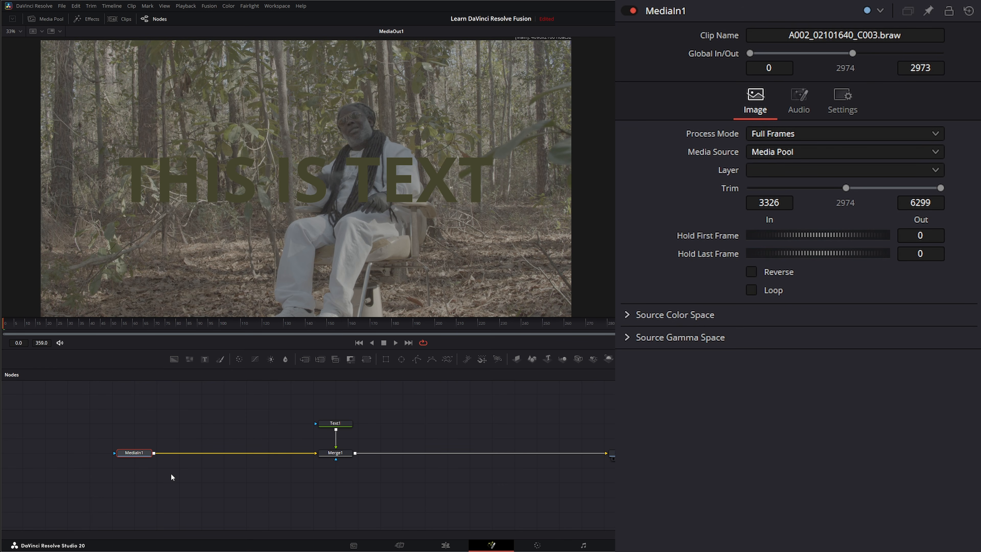
{"action": "key", "text": "shift+space"}
{"action": "type", "text": "ga"}
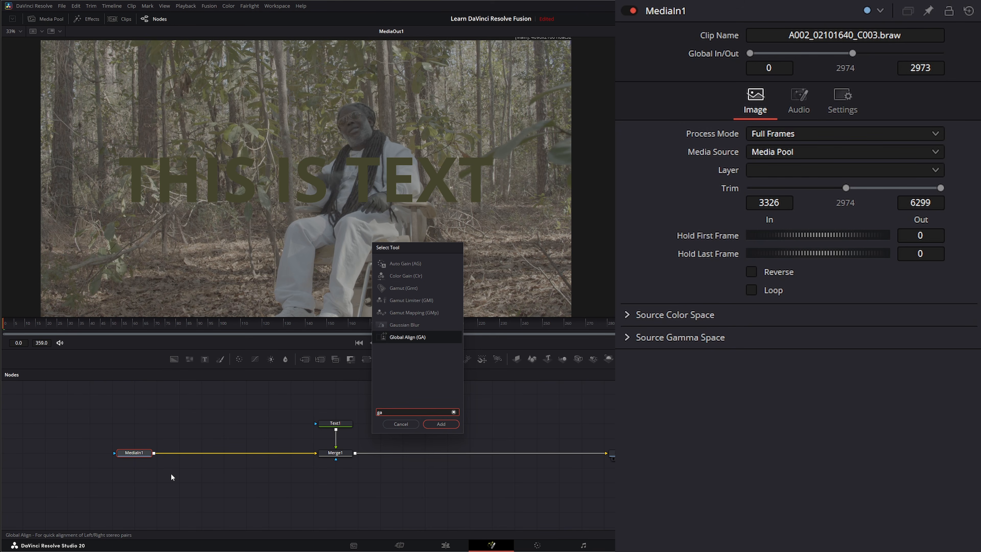
{"action": "type", "text": "m"}
{"action": "key", "text": "Return"}
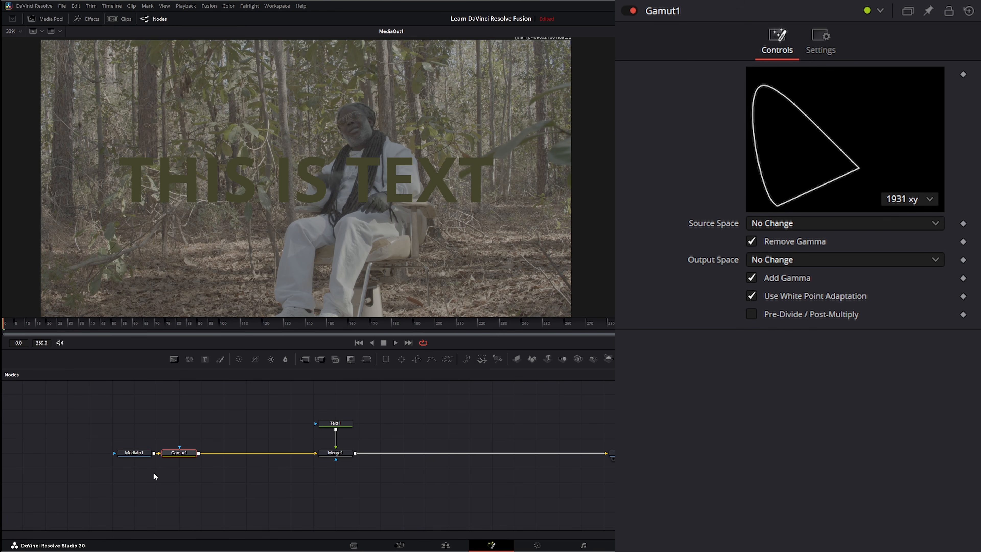
{"action": "key", "text": "1"}
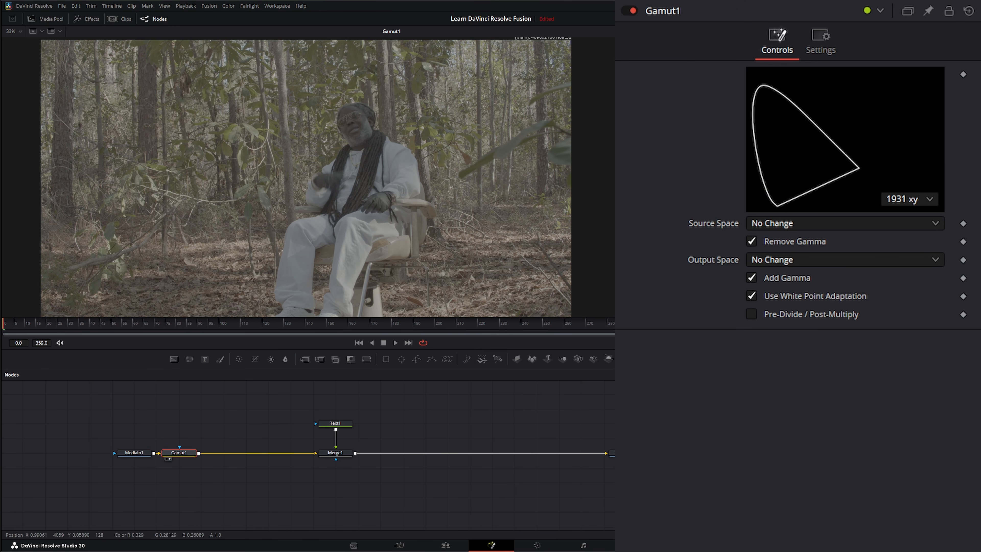
Step: Set the Gamut node's Source Space to DaVinci Wide Gamut
{"action": "left_click", "coordinate": [783, 224]}
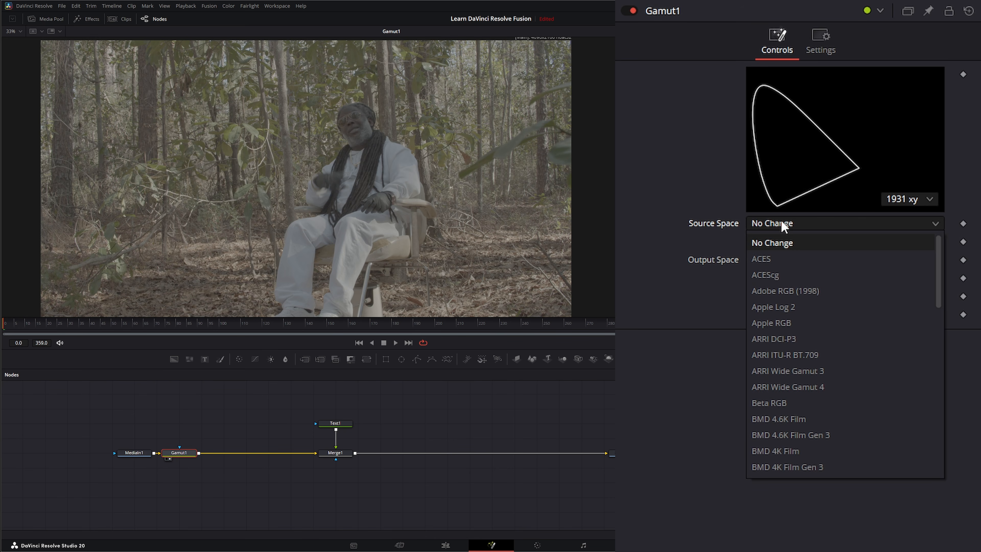
{"action": "left_click_drag", "start_coordinate": [941, 294], "coordinate": [944, 361]}
{"action": "left_click", "coordinate": [767, 374]}
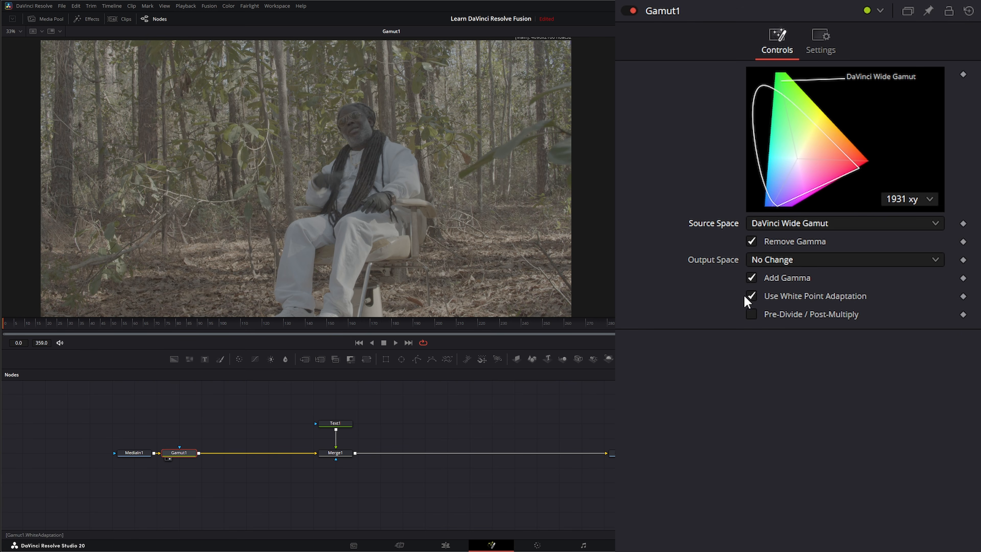
Step: Set the Gamut node's Output Space to sRGB and turn off Add Gamma
{"action": "left_click", "coordinate": [769, 262]}
{"action": "left_click_drag", "start_coordinate": [942, 332], "coordinate": [937, 507]}
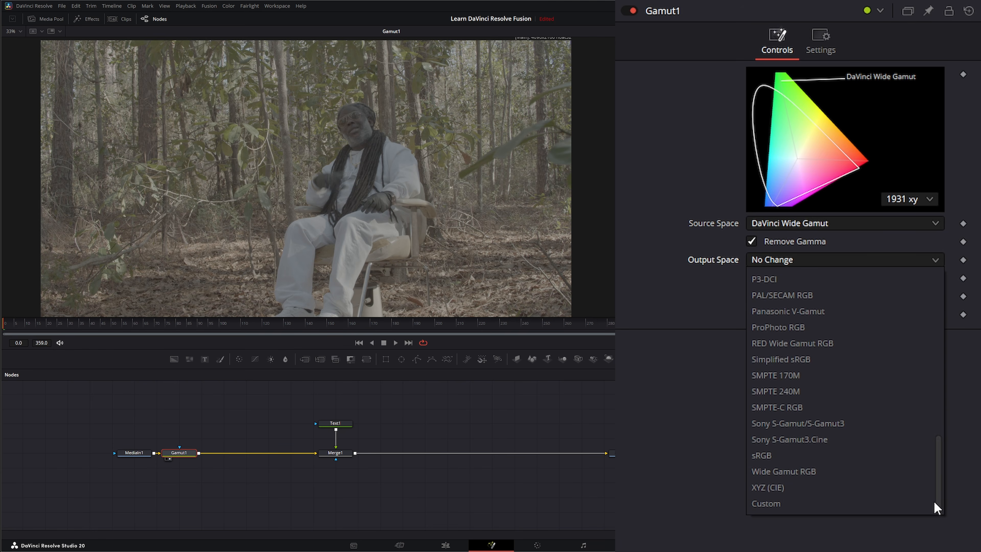
{"action": "left_click", "coordinate": [772, 454]}
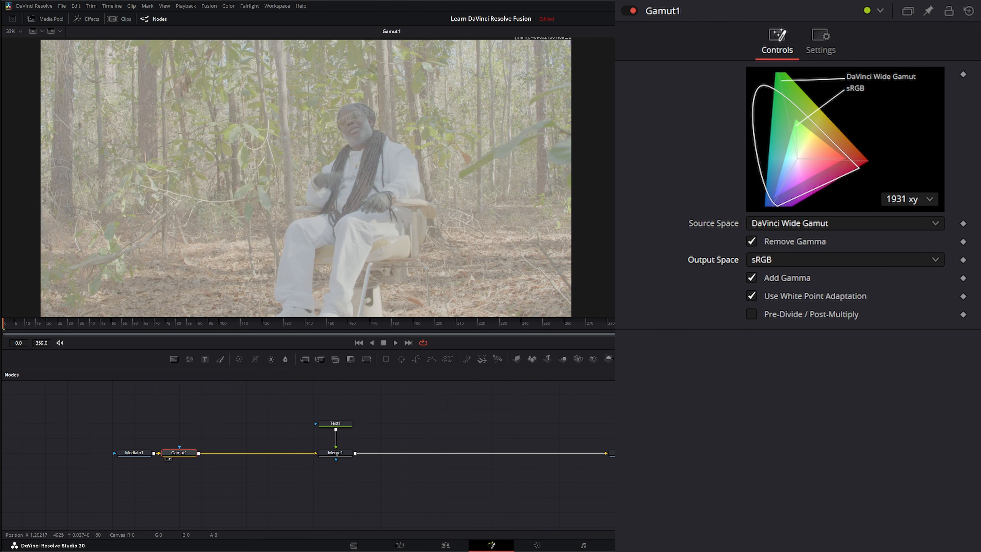
{"action": "left_click", "coordinate": [750, 278]}
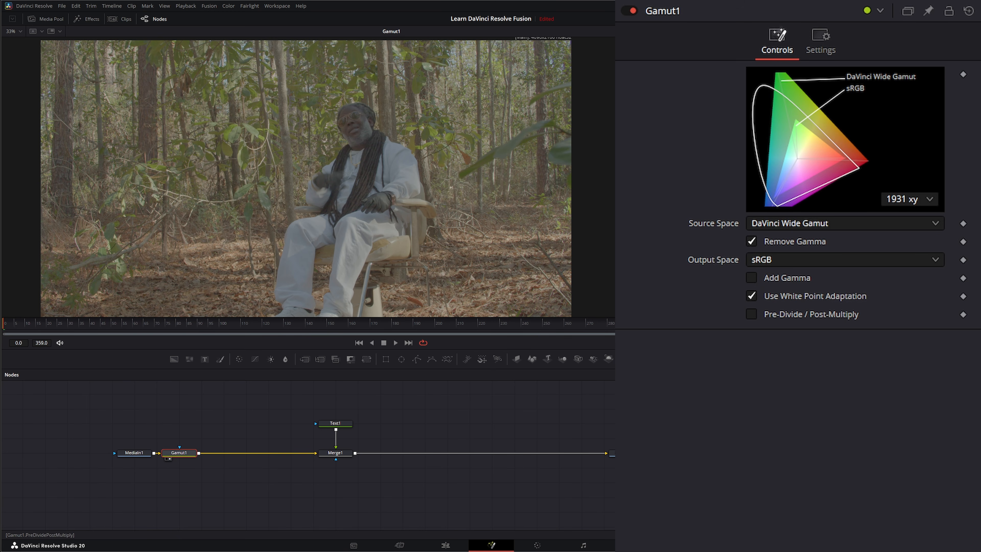
Step: Show Merge1 in the viewer and sample a new colour for the Text1 text from the green foliage in the converted footage
{"action": "left_click", "coordinate": [134, 452]}
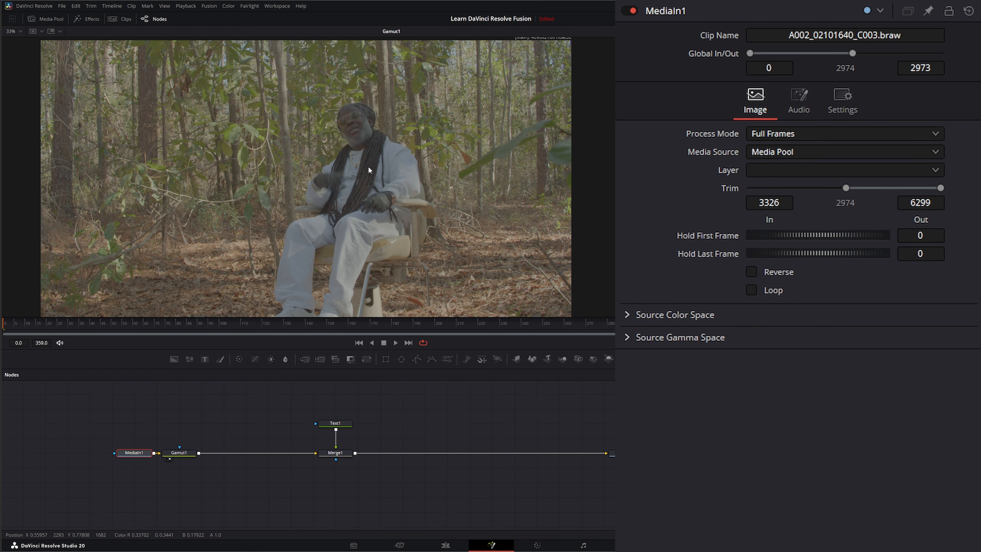
{"action": "left_click_drag", "start_coordinate": [343, 452], "coordinate": [361, 241]}
{"action": "left_click", "coordinate": [337, 423]}
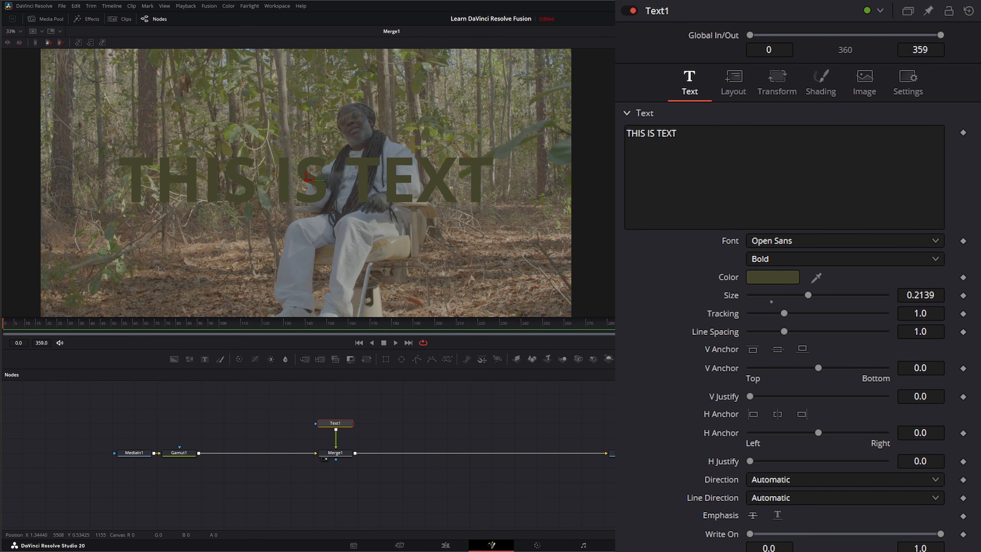
{"action": "left_click_drag", "start_coordinate": [816, 277], "coordinate": [466, 172]}
Step: Select Merge1 and Text1, check the composite on the Edit page and return to the Fusion page
{"action": "left_click_drag", "start_coordinate": [295, 406], "coordinate": [380, 476]}
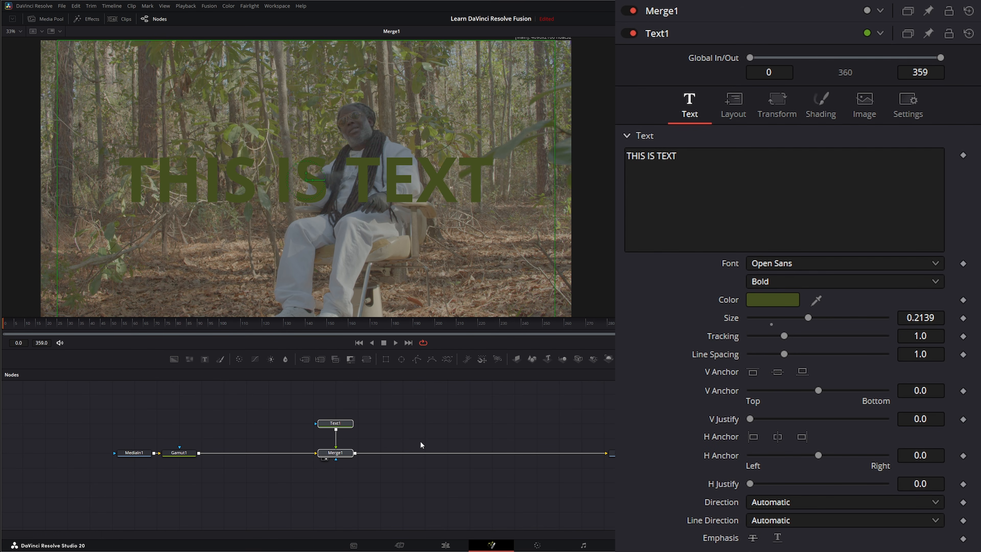
{"action": "left_click", "coordinate": [446, 545]}
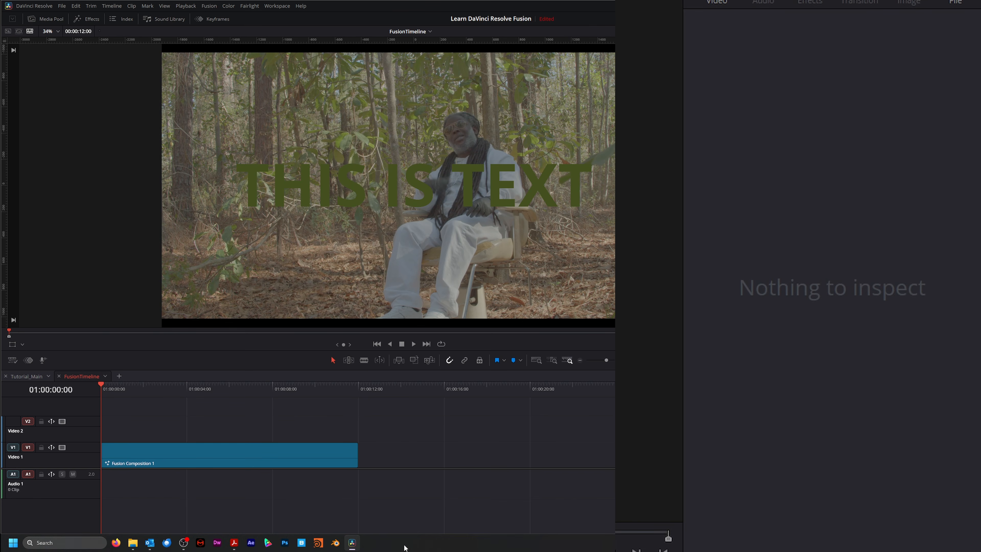
{"action": "left_click", "coordinate": [492, 545]}
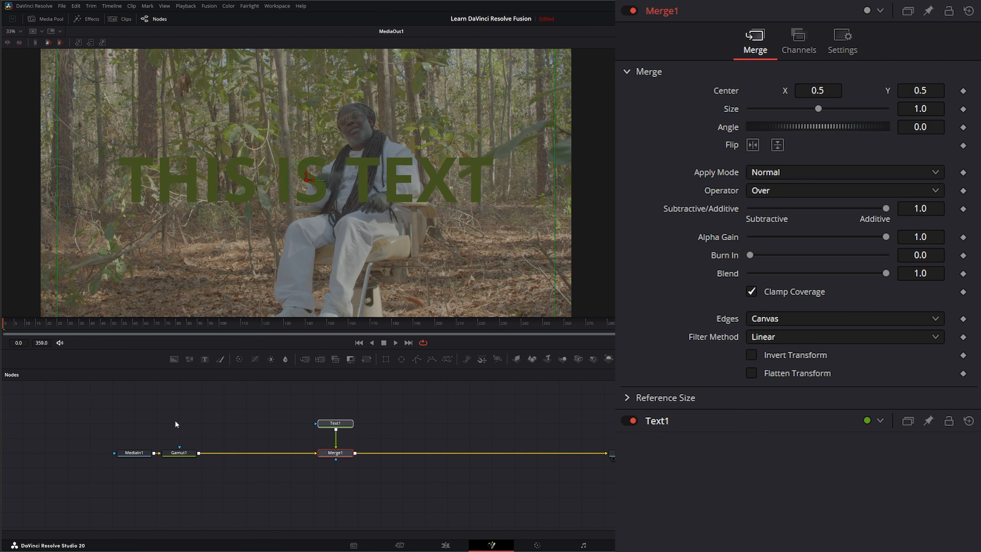
Step: Duplicate the Gamut1 node and insert the copy on the connection between Merge1 and MediaOut1
{"action": "left_click_drag", "start_coordinate": [176, 424], "coordinate": [197, 465]}
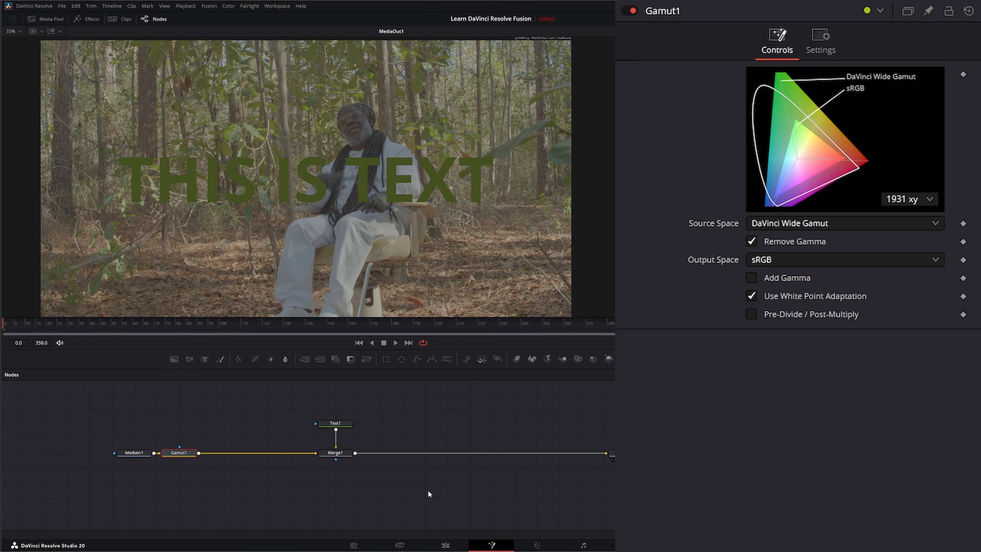
{"action": "key", "text": "ctrl+c"}
{"action": "key", "text": "ctrl+v"}
{"action": "left_click_drag", "start_coordinate": [450, 482], "coordinate": [582, 453]}
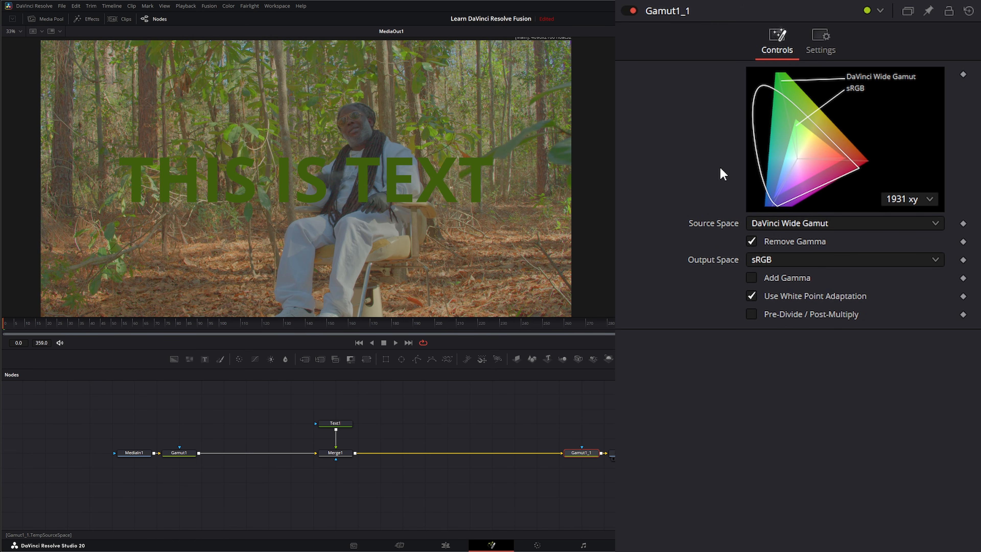
Step: Convert the copied Gamut node from sRGB source space to DaVinci Wide Gamut output space and turn off Remove Gamma
{"action": "left_click", "coordinate": [767, 224]}
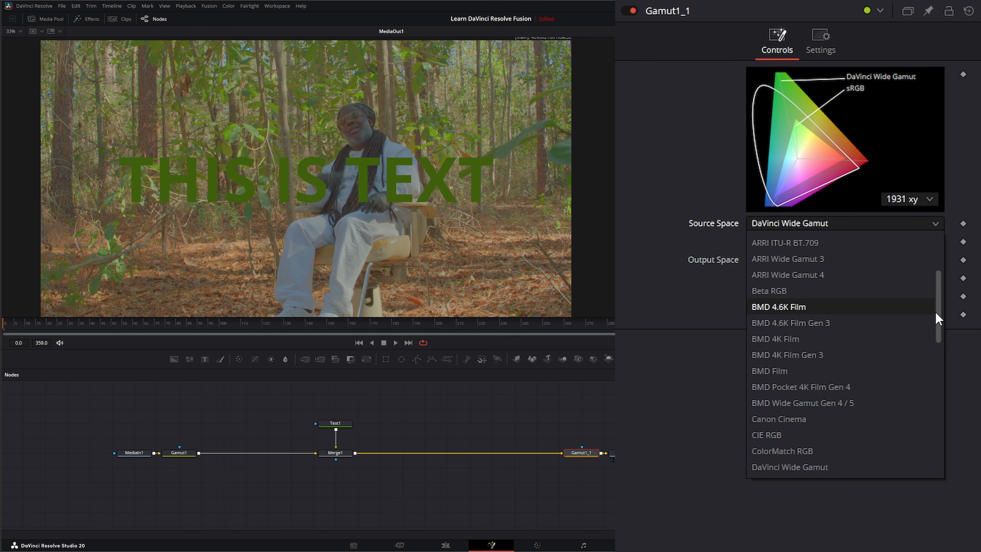
{"action": "scroll", "coordinate": [939, 317], "scroll_direction": "down", "scroll_amount": 10}
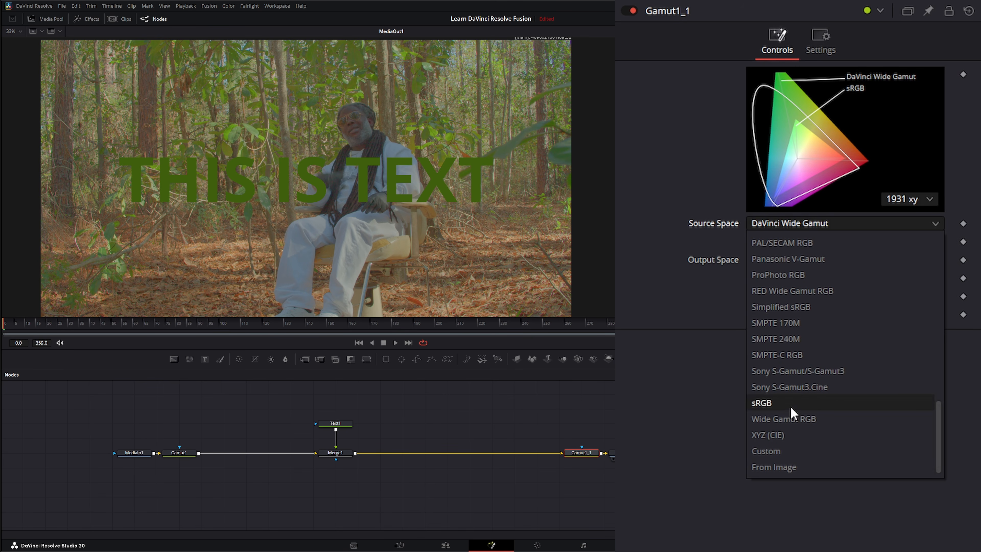
{"action": "left_click", "coordinate": [790, 404]}
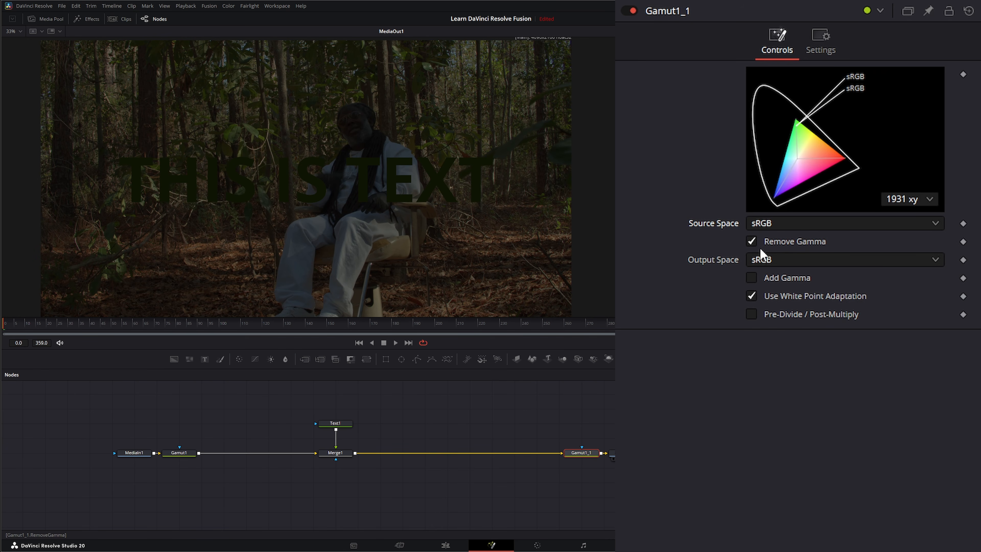
{"action": "left_click", "coordinate": [768, 263]}
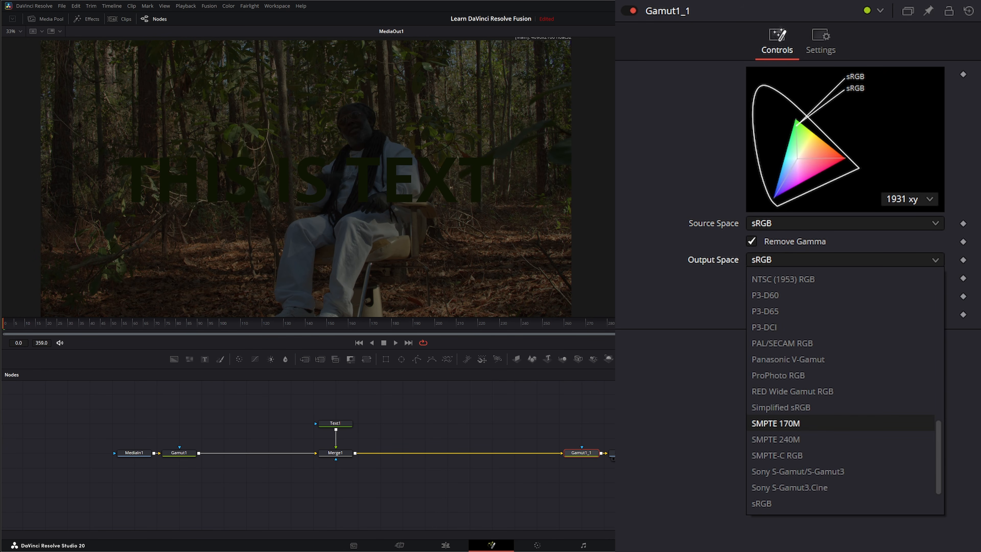
{"action": "left_click_drag", "start_coordinate": [938, 460], "coordinate": [939, 362]}
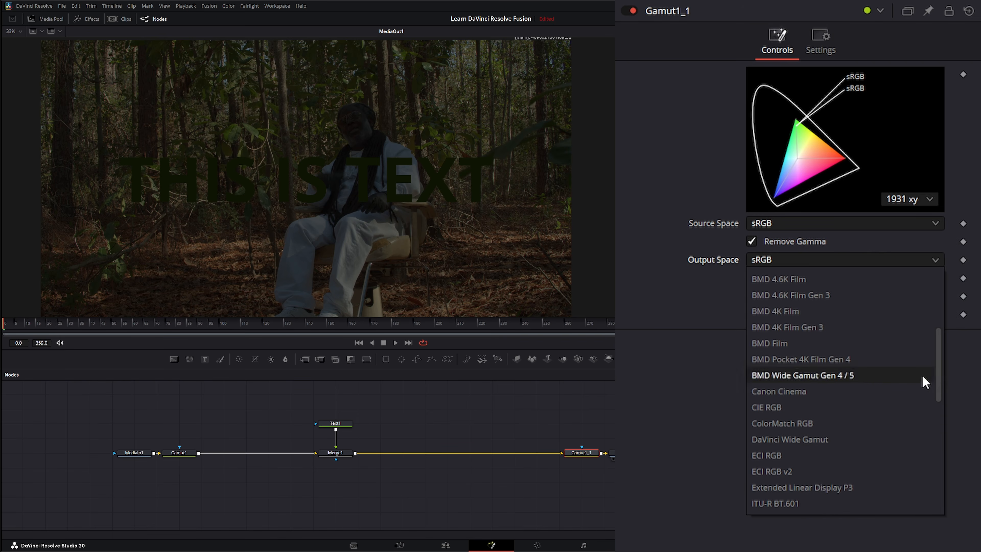
{"action": "left_click", "coordinate": [824, 444]}
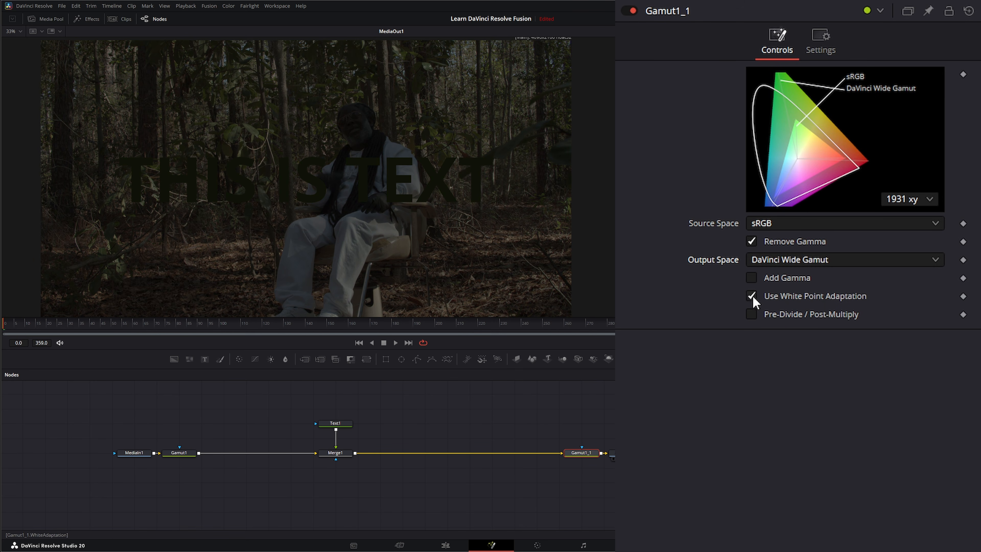
{"action": "left_click", "coordinate": [751, 242]}
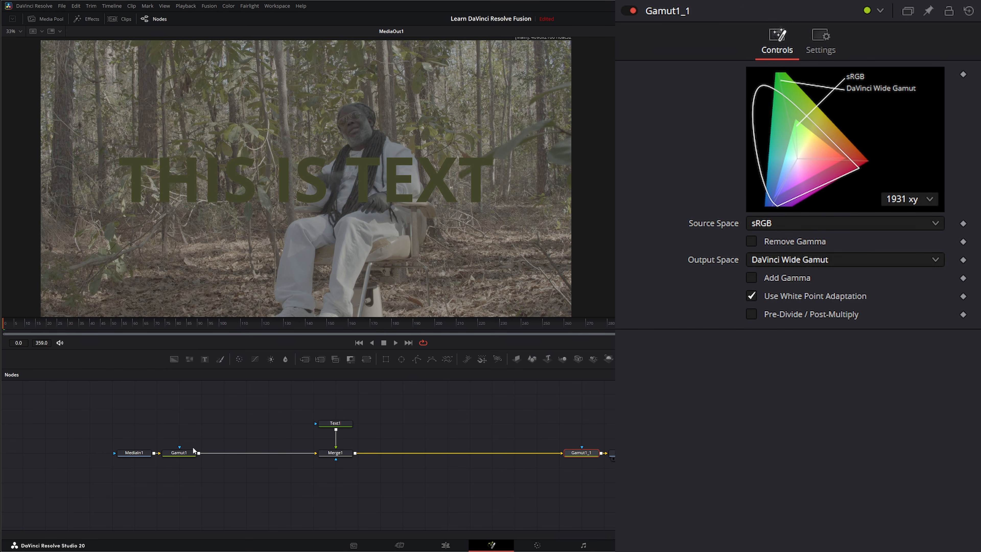
Step: Compare MediaIn1 and Merge1 in the viewer, check the composite on the Edit and Color pages, and return to the Fusion page
{"action": "left_click", "coordinate": [123, 458]}
{"action": "left_click_drag", "start_coordinate": [297, 406], "coordinate": [369, 491]}
{"action": "key", "text": "1"}
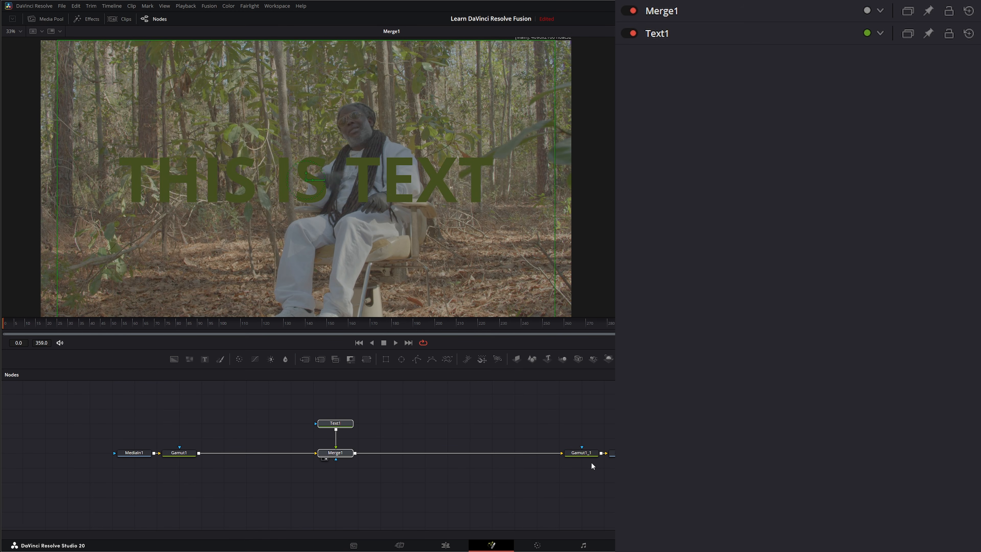
{"action": "key", "text": "1"}
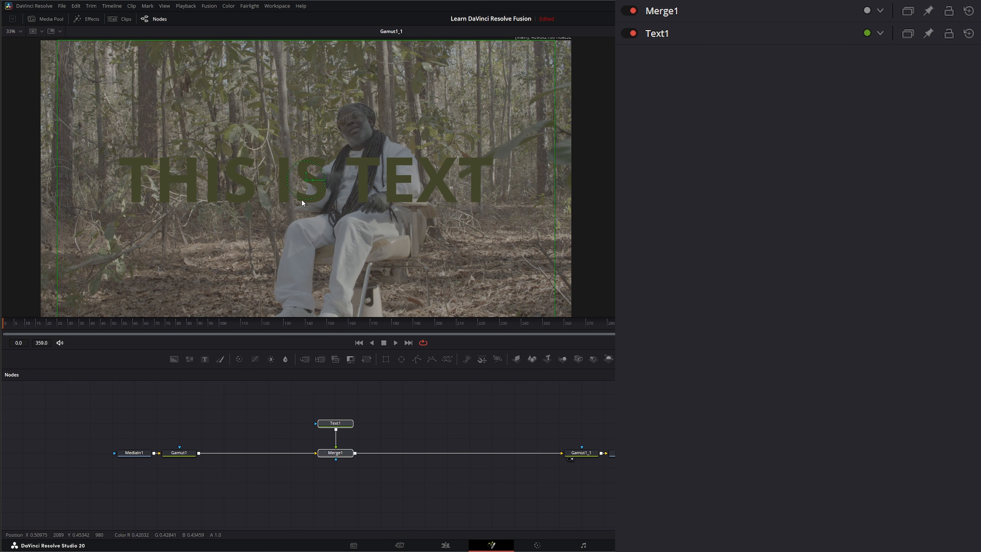
{"action": "left_click", "coordinate": [445, 545]}
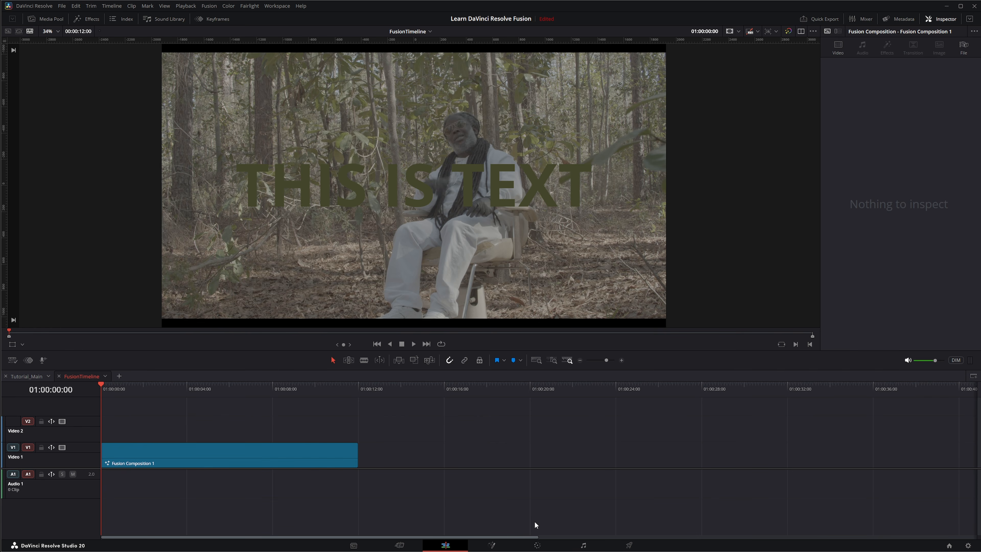
{"action": "left_click", "coordinate": [537, 544]}
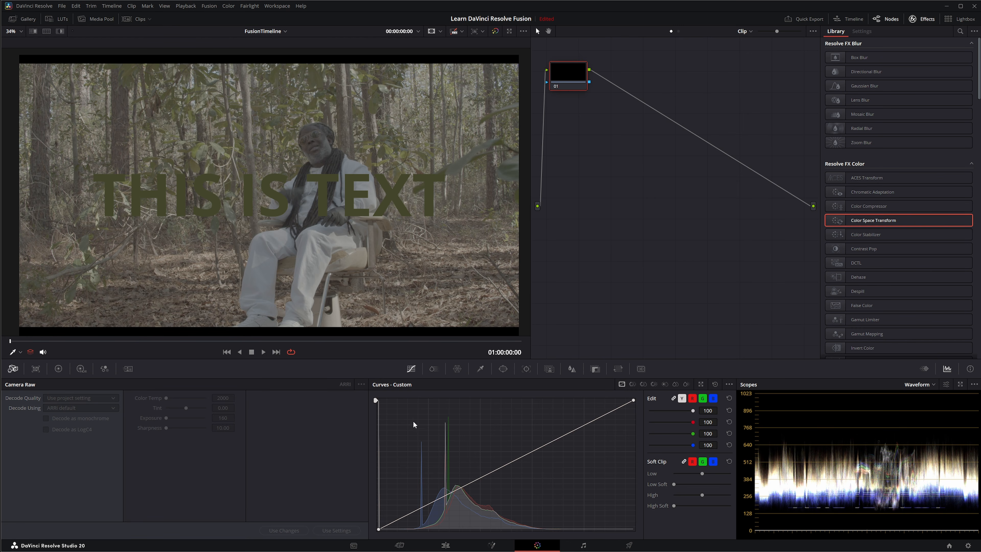
{"action": "left_click", "coordinate": [491, 544]}
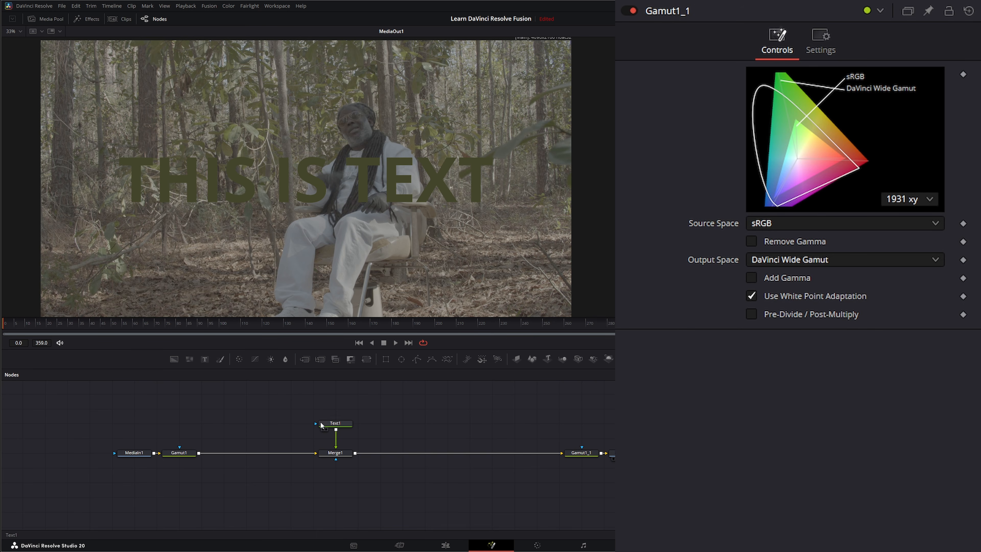
Step: Show Merge1 in the viewer and review how MediaIn1, Text1 and Merge1 sit between the two Gamut nodes
{"action": "left_click", "coordinate": [322, 458]}
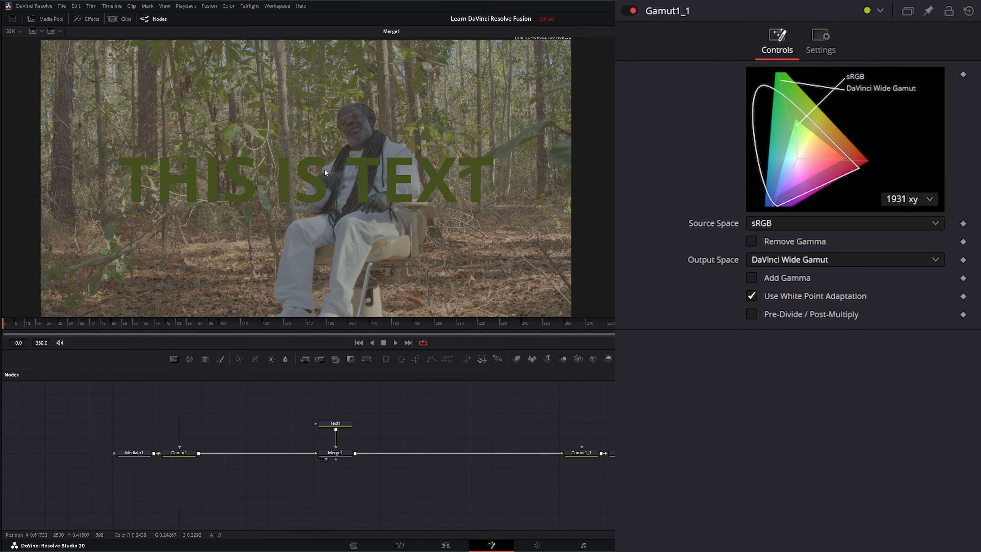
{"action": "left_click_drag", "start_coordinate": [107, 421], "coordinate": [149, 485]}
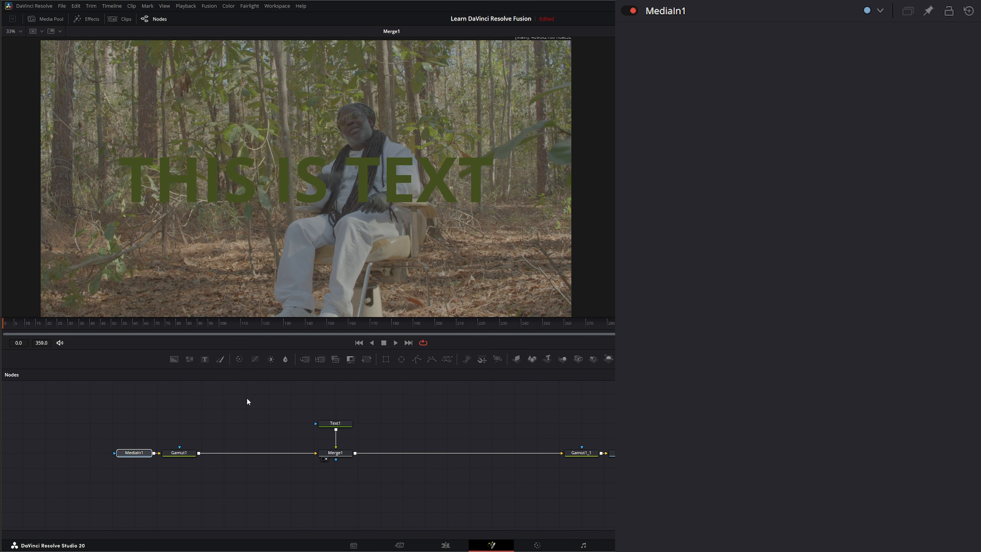
{"action": "left_click_drag", "start_coordinate": [247, 398], "coordinate": [459, 483]}
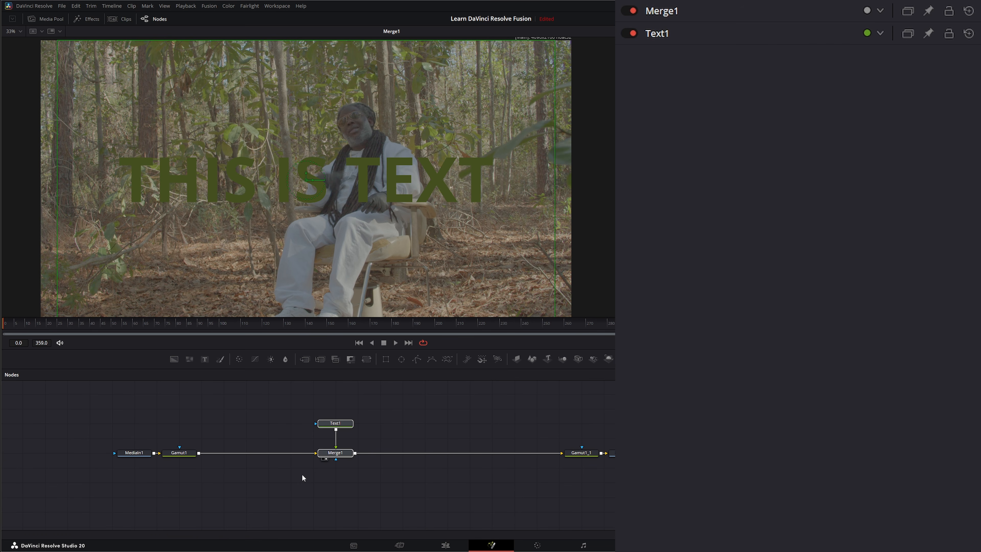
{"action": "left_click", "coordinate": [290, 448]}
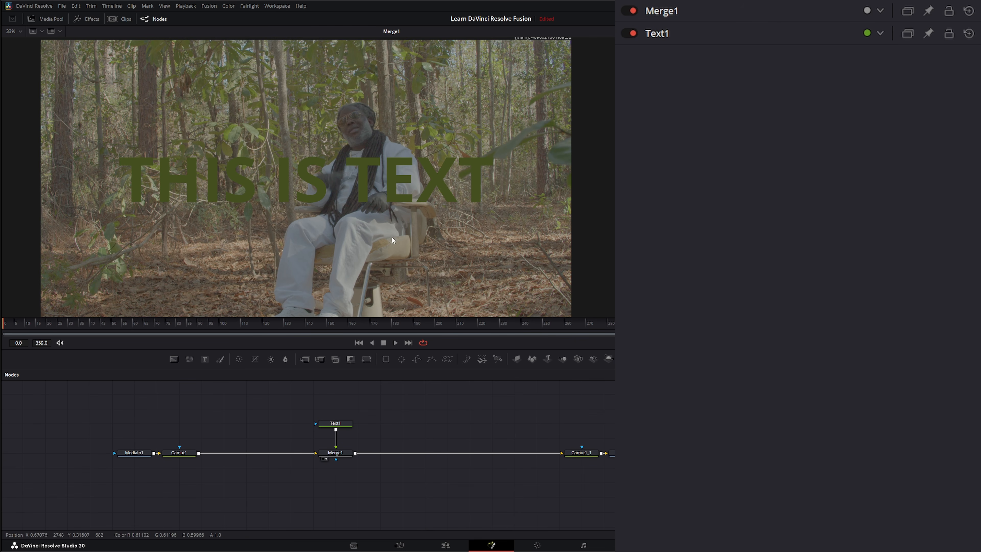
Step: Detach both Gamut nodes from the node chain and insert a Color Space Transform node right after MediaIn1
{"action": "left_click_drag", "start_coordinate": [172, 429], "coordinate": [181, 507]}
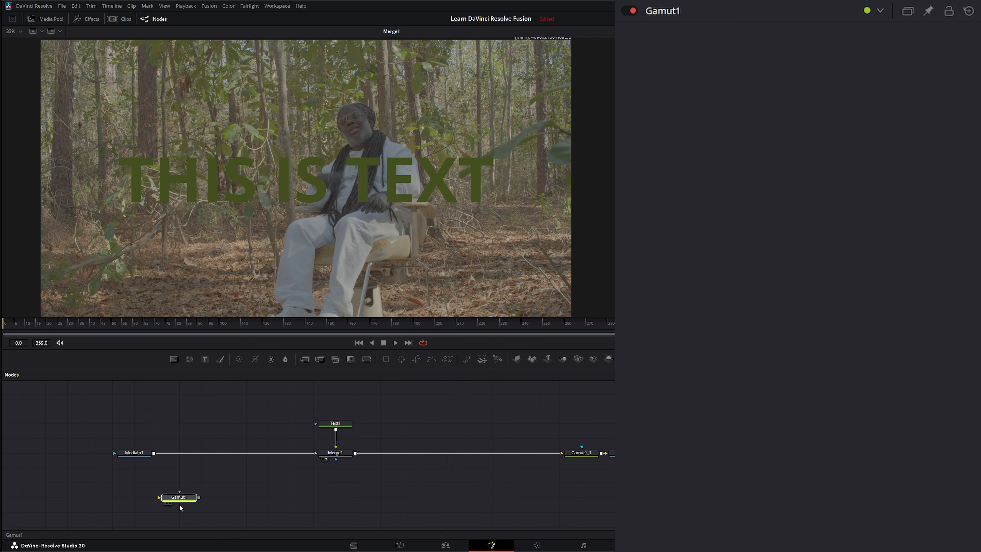
{"action": "left_click_drag", "start_coordinate": [581, 454], "coordinate": [581, 499]}
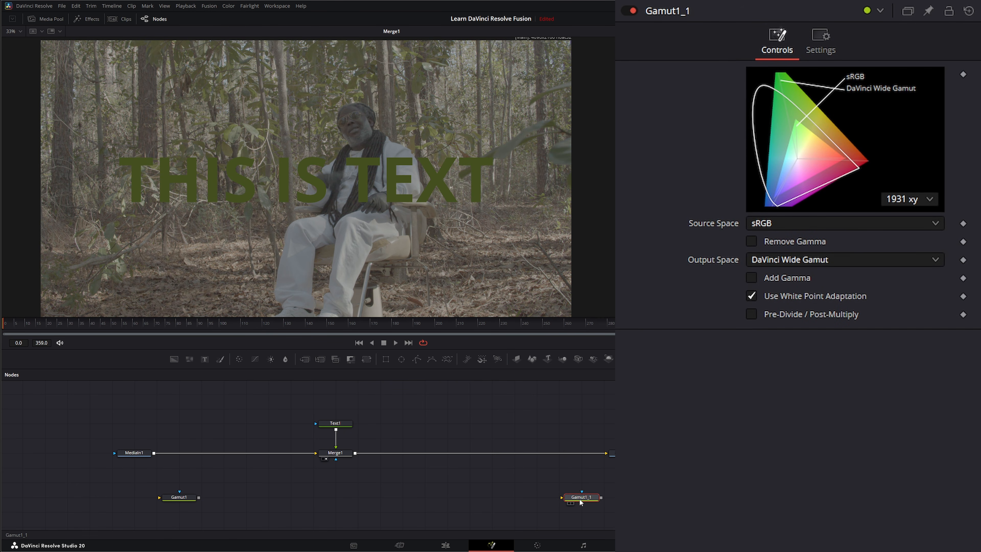
{"action": "left_click", "coordinate": [141, 452]}
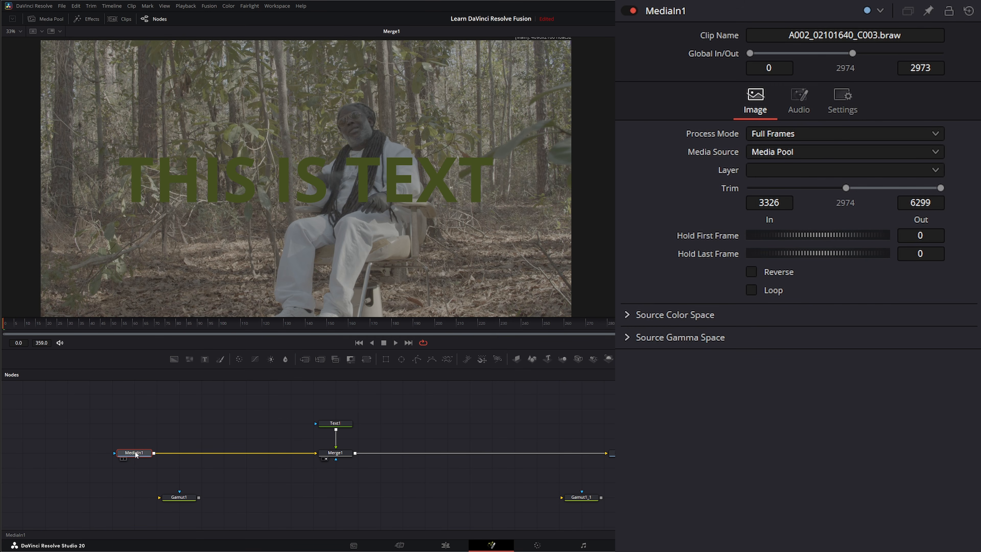
{"action": "key", "text": "shift+space"}
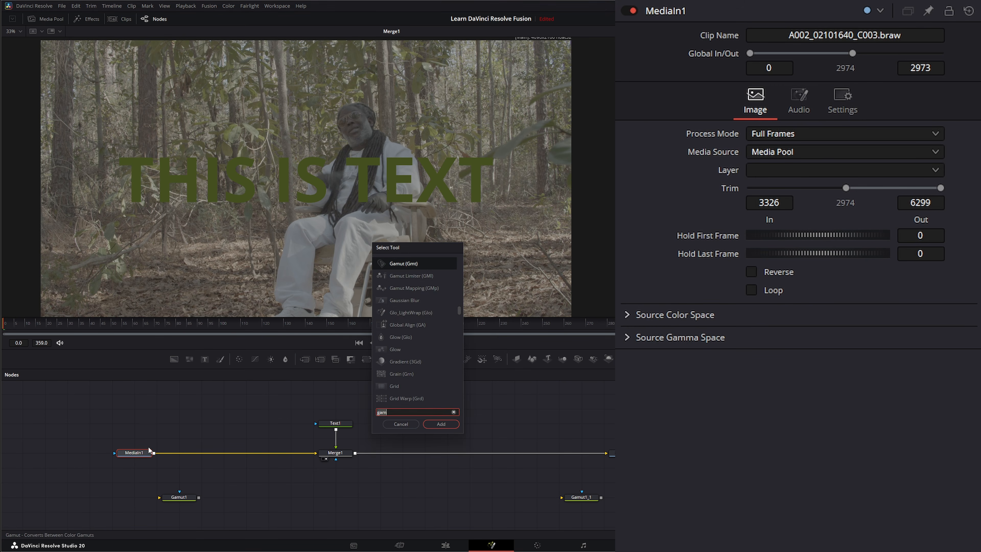
{"action": "type", "text": "color"}
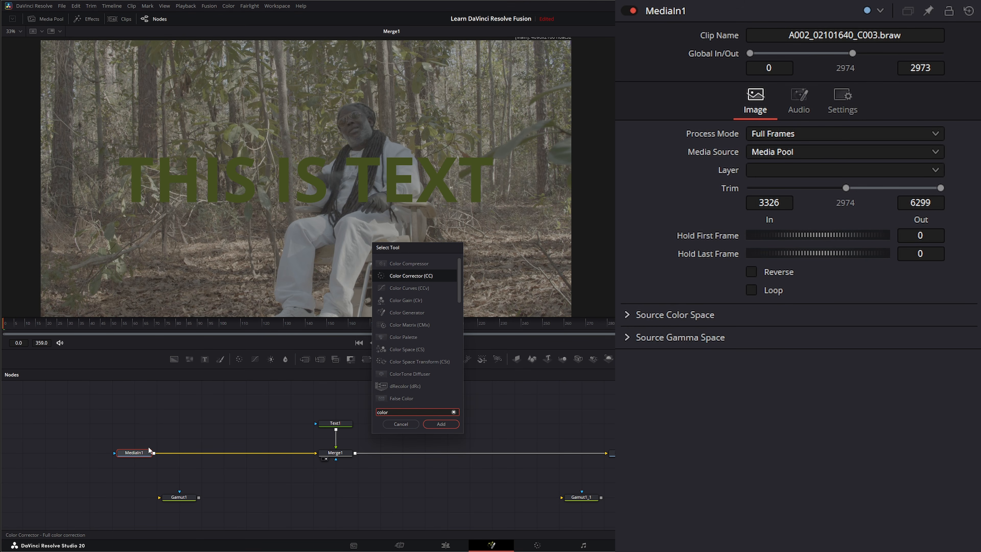
{"action": "type", "text": " sp"}
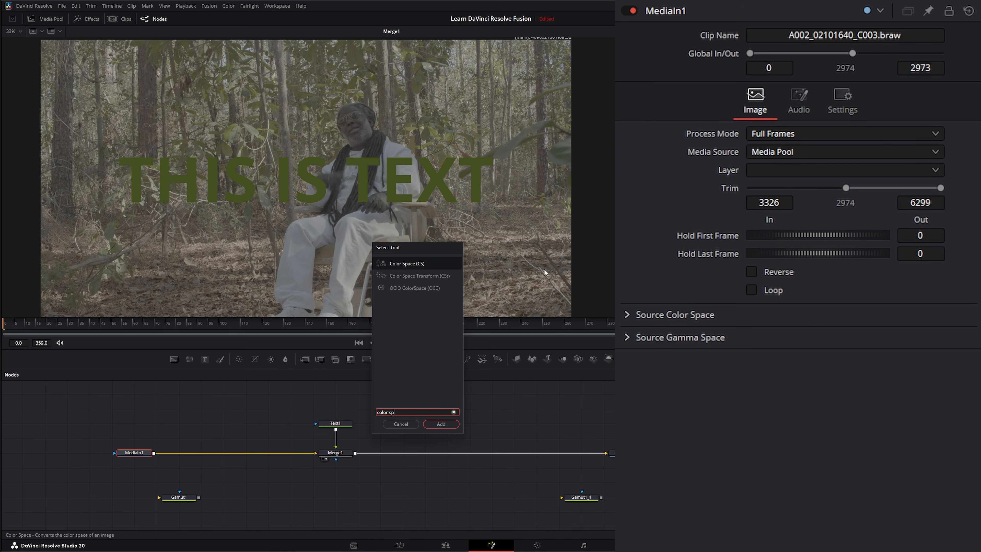
{"action": "left_click", "coordinate": [424, 275]}
{"action": "left_click", "coordinate": [448, 424]}
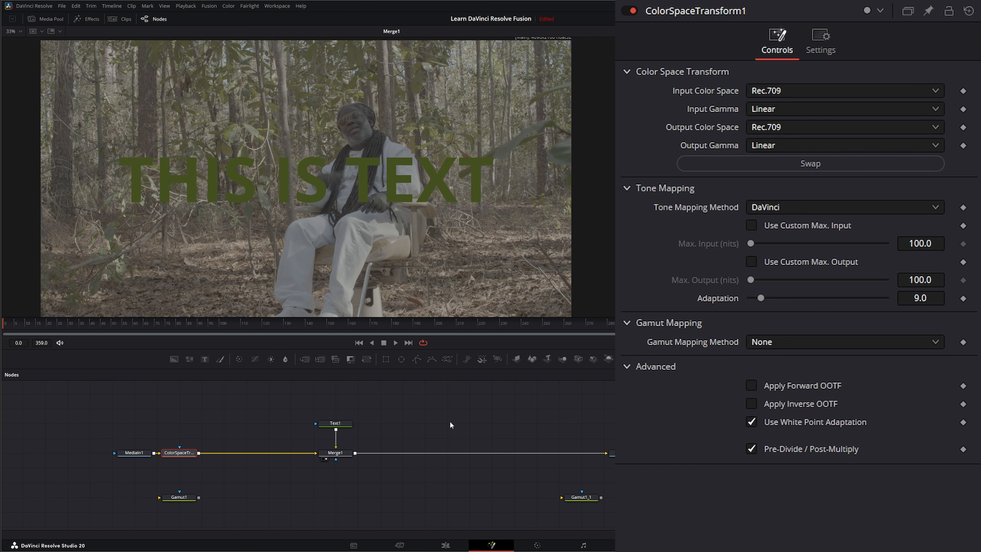
Step: View ColorSpaceTransform1, set its input to DaVinci Wide Gamut with DaVinci Intermediate gamma, and enable Apply Inverse OOTF
{"action": "mouse_move", "coordinate": [178, 458]}
{"action": "key", "text": "1"}
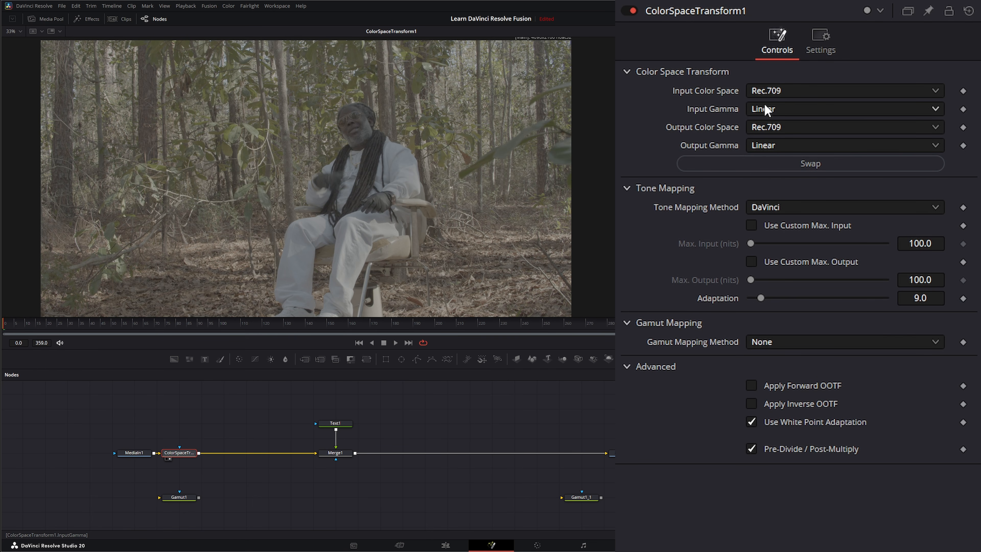
{"action": "left_click", "coordinate": [777, 89]}
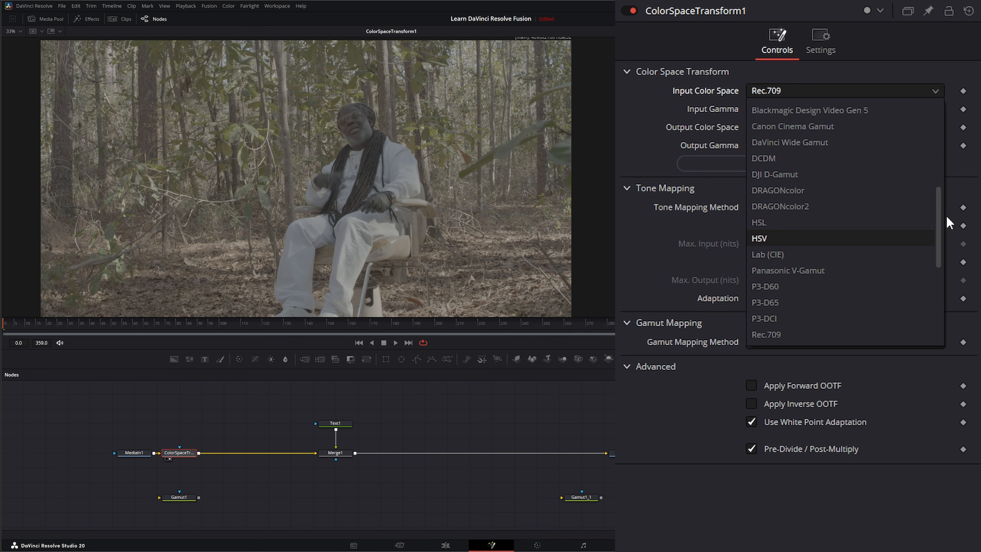
{"action": "left_click_drag", "start_coordinate": [940, 218], "coordinate": [937, 159]}
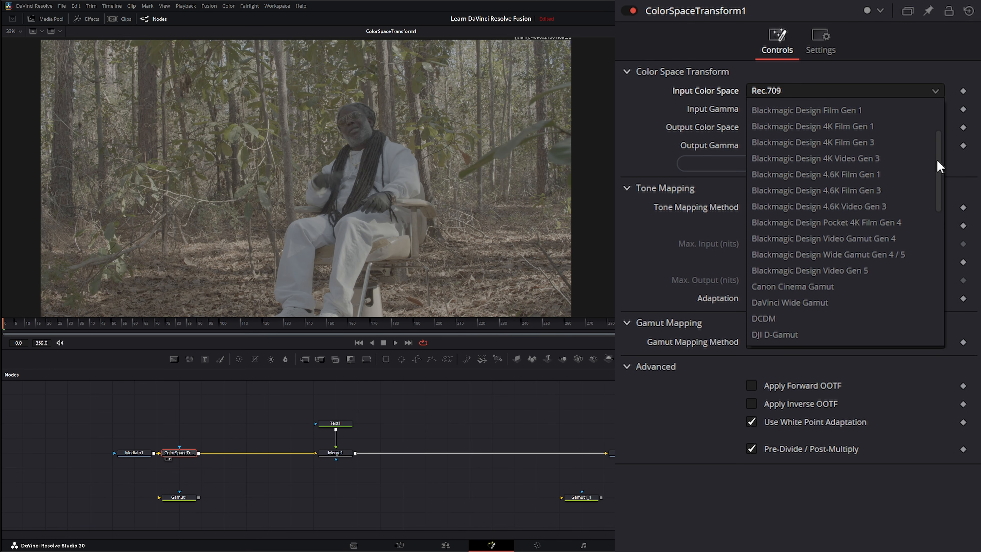
{"action": "left_click", "coordinate": [849, 301]}
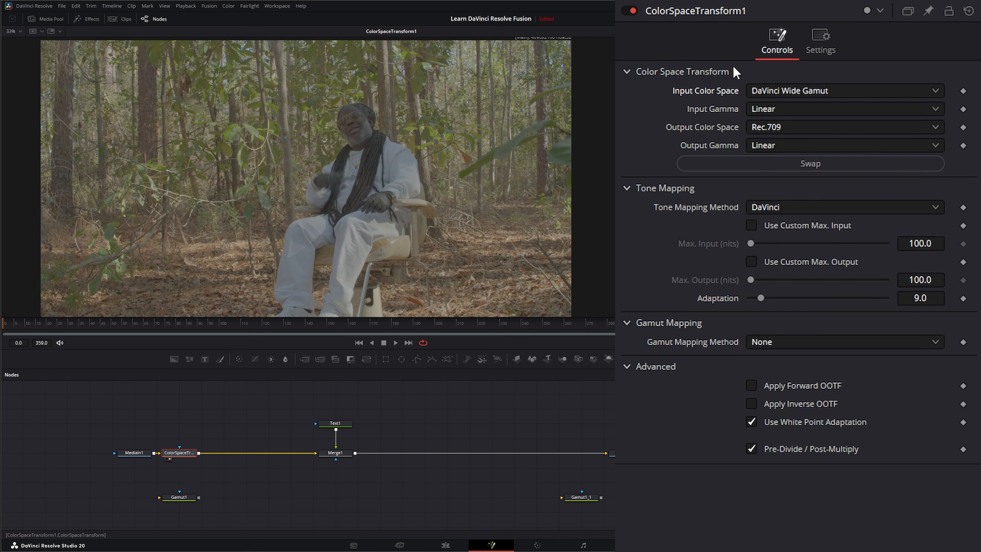
{"action": "left_click", "coordinate": [776, 110]}
{"action": "left_click", "coordinate": [816, 192]}
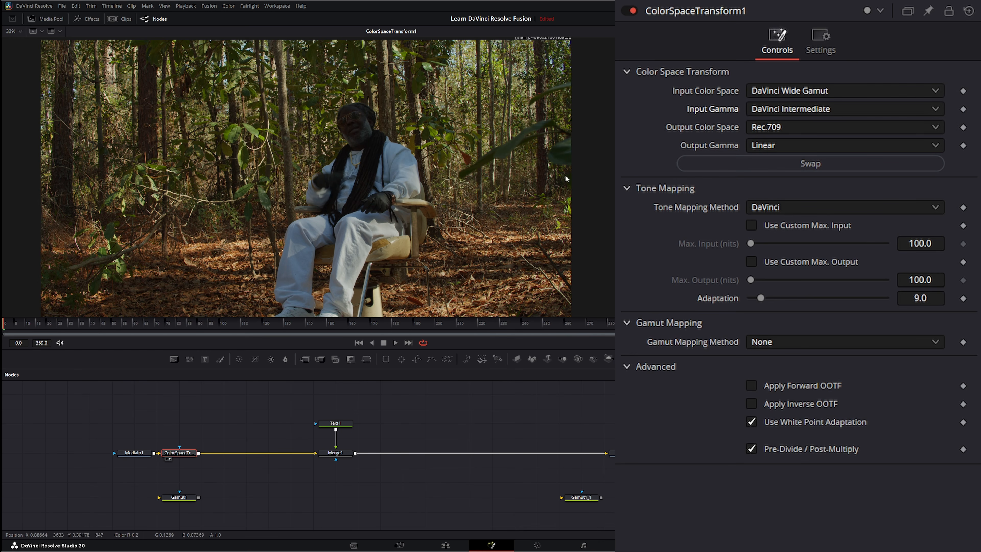
{"action": "left_click", "coordinate": [752, 404]}
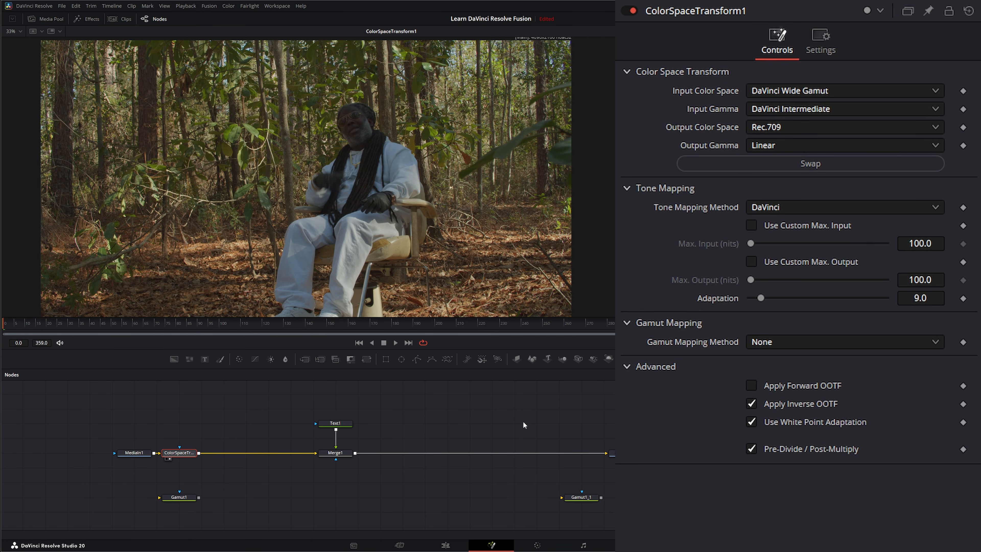
Step: Insert a copy of the Color Space Transform node between Merge1 and MediaOut1 and swap its input and output settings
{"action": "key", "text": "ctrl+v"}
{"action": "left_click_drag", "start_coordinate": [522, 425], "coordinate": [566, 457]}
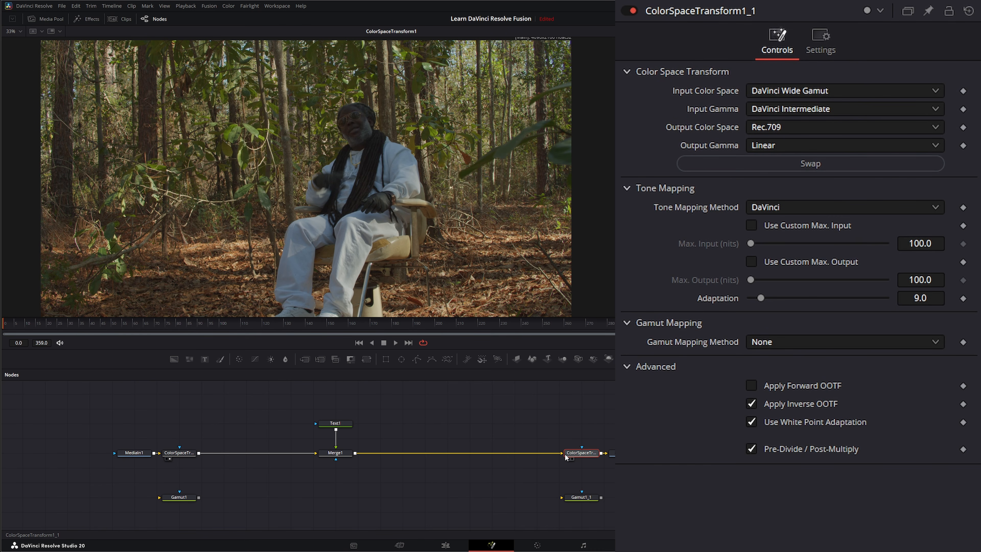
{"action": "left_click", "coordinate": [787, 166]}
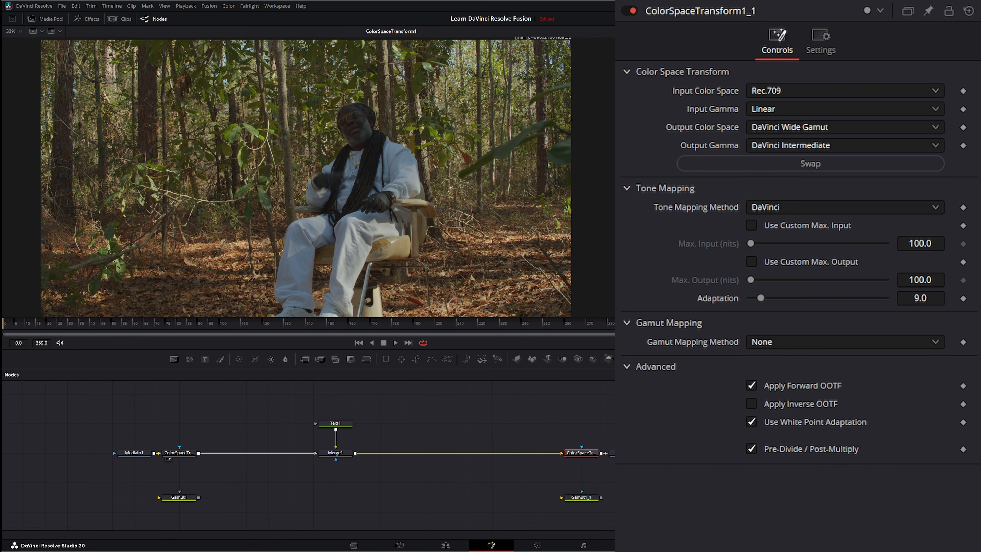
Step: Compare MediaOut1, MediaIn1 and Merge1 in the viewer to check the color conversion around the composite
{"action": "left_click", "coordinate": [613, 458]}
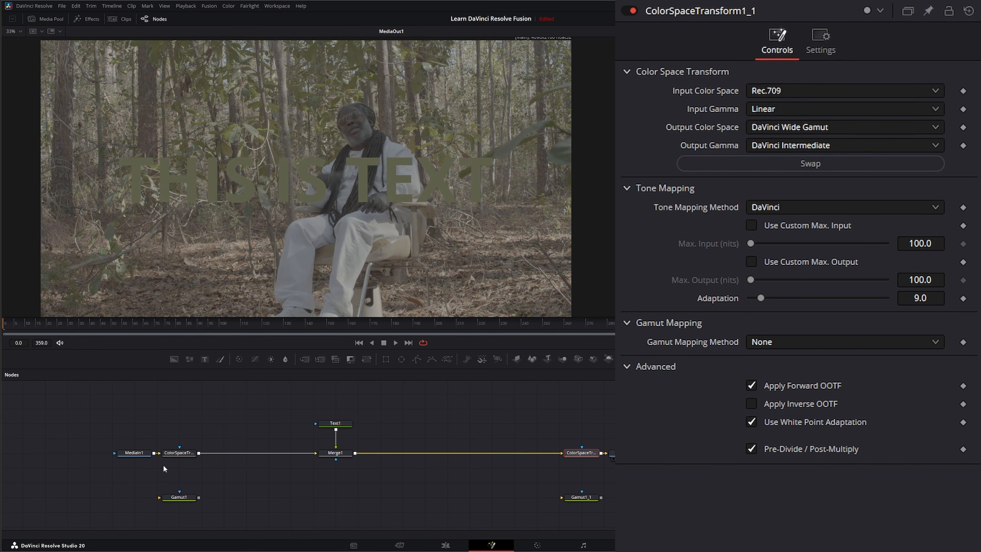
{"action": "key", "text": "1"}
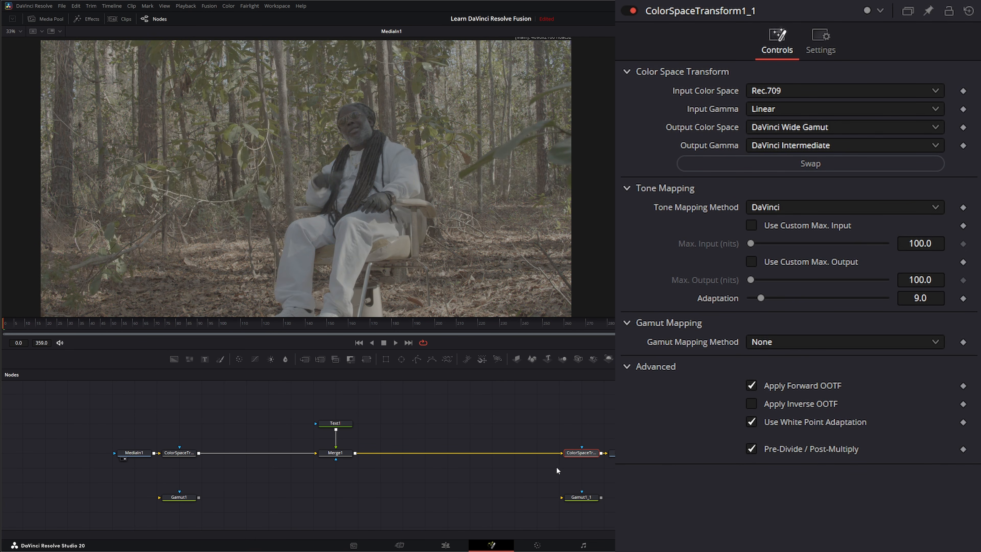
{"action": "left_click", "coordinate": [612, 458]}
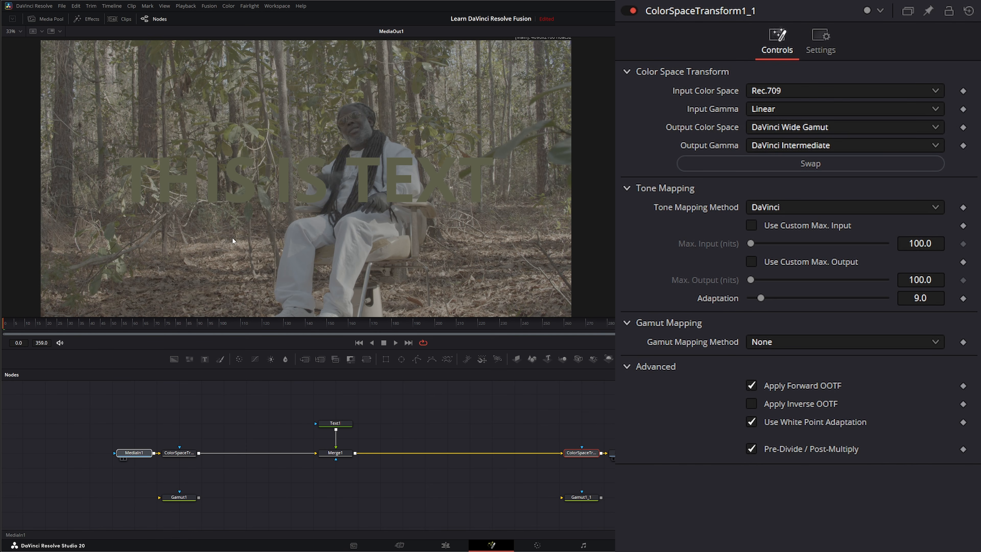
{"action": "key", "text": "1"}
{"action": "left_click", "coordinate": [370, 486]}
{"action": "left_click_drag", "start_coordinate": [335, 452], "coordinate": [345, 266]}
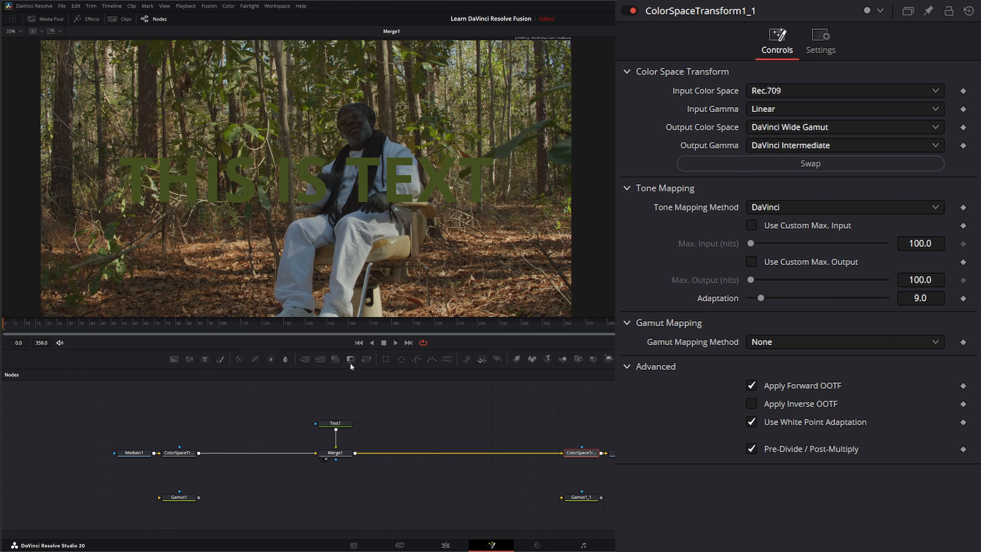
Step: Resample Text1's color from a dark green leaf in the Merge1 image
{"action": "left_click_drag", "start_coordinate": [282, 400], "coordinate": [398, 486]}
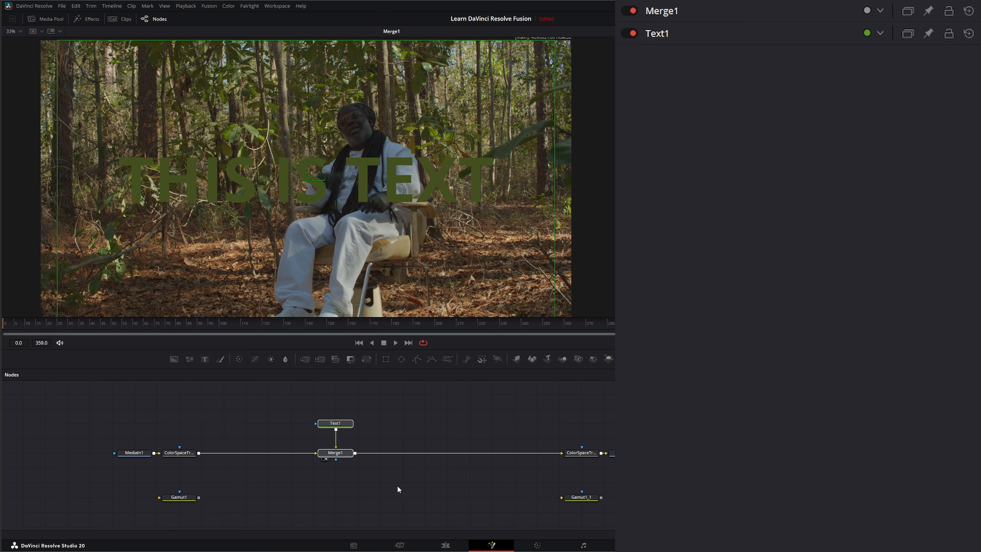
{"action": "left_click", "coordinate": [336, 455]}
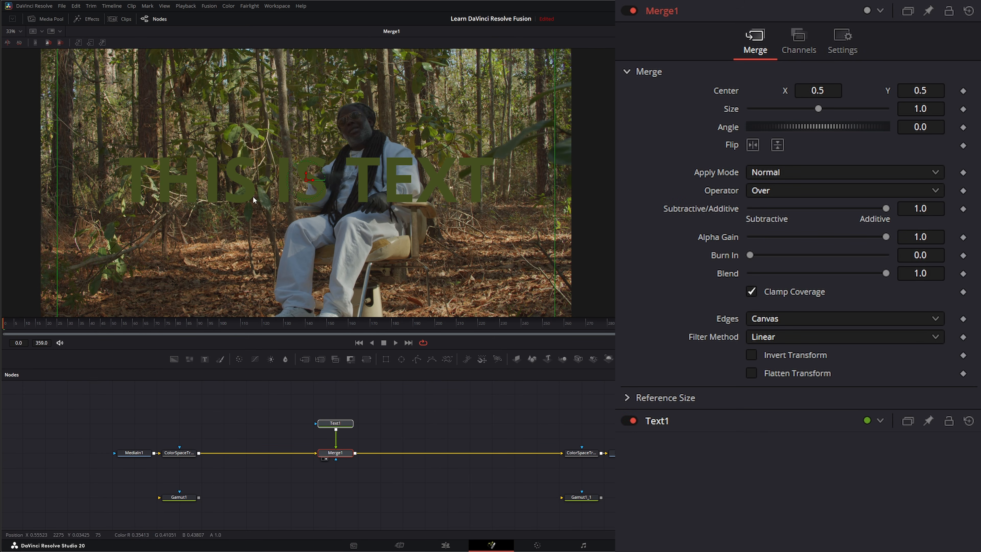
{"action": "left_click", "coordinate": [336, 425]}
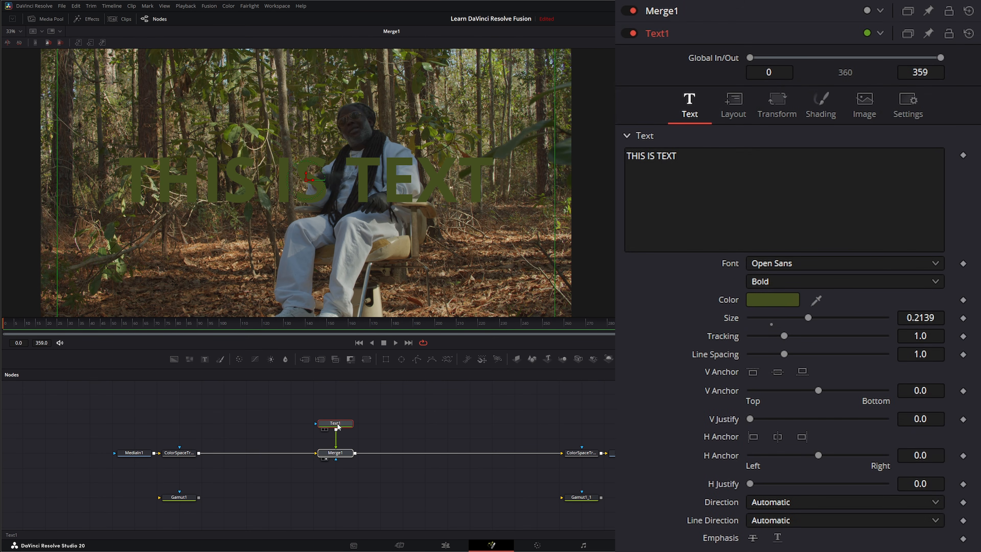
{"action": "left_click_drag", "start_coordinate": [784, 302], "coordinate": [469, 168]}
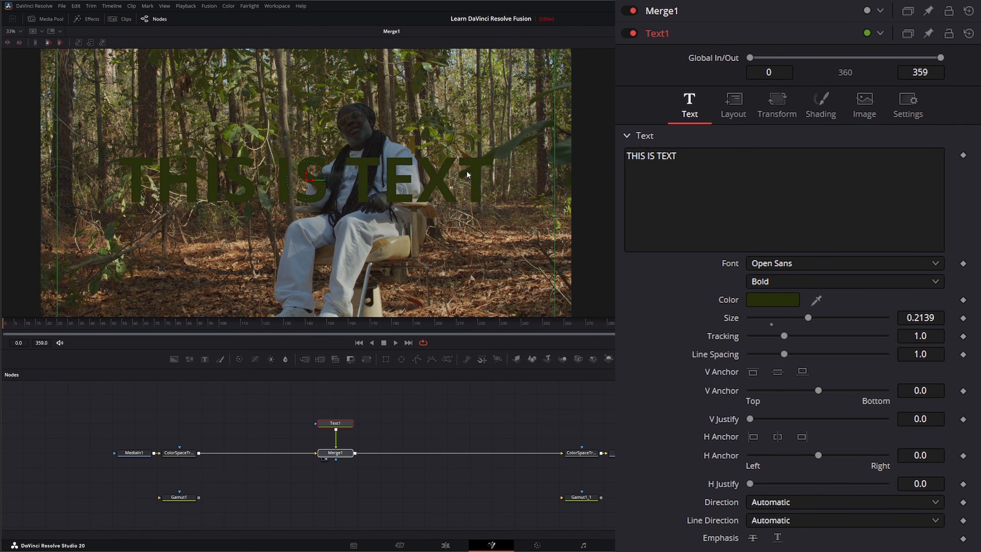
Step: Check the composite on the Edit page, then preview it on the Color page with a DaVinci Wide Gamut, DaVinci Intermediate input Color Space Transform
{"action": "left_click", "coordinate": [447, 544]}
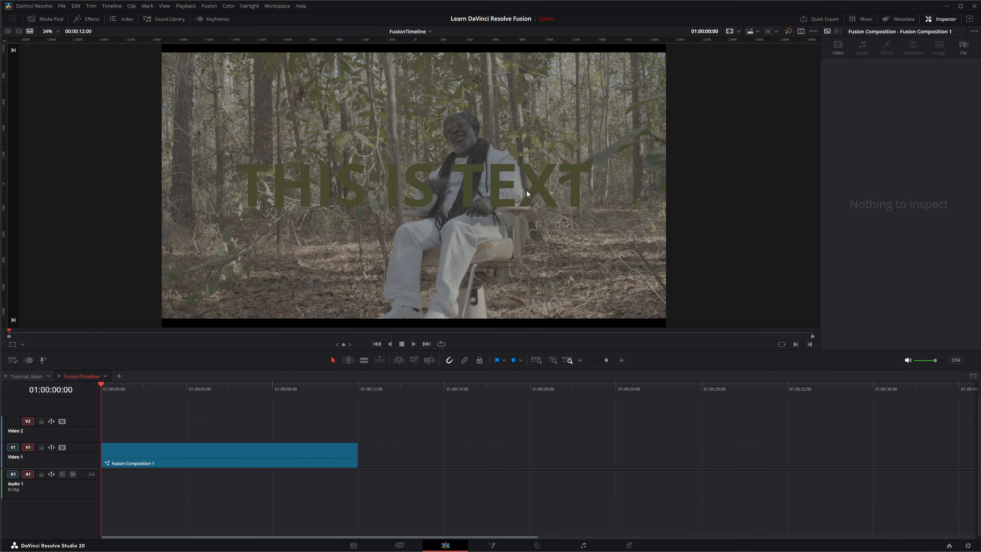
{"action": "left_click", "coordinate": [525, 543]}
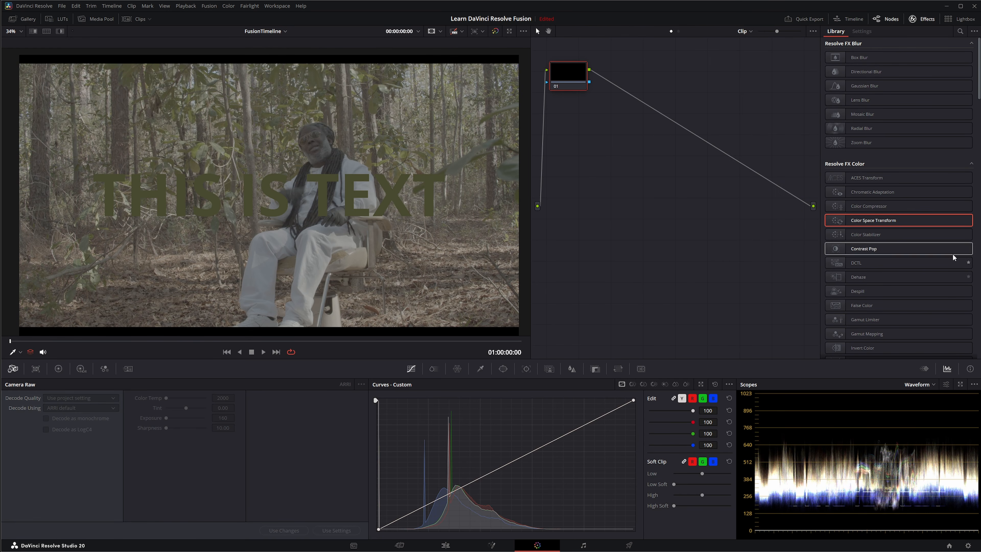
{"action": "left_click_drag", "start_coordinate": [884, 220], "coordinate": [577, 84]}
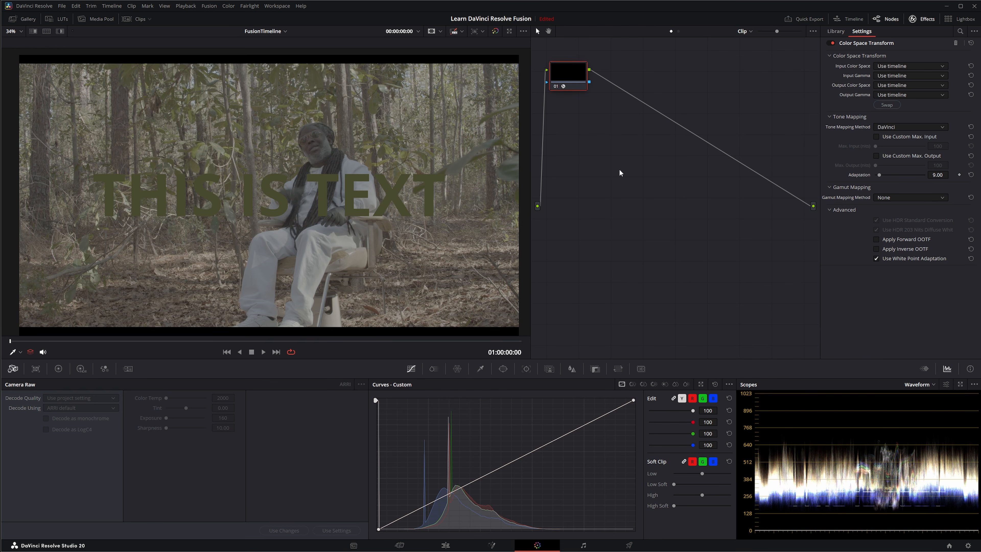
{"action": "left_click", "coordinate": [900, 67]}
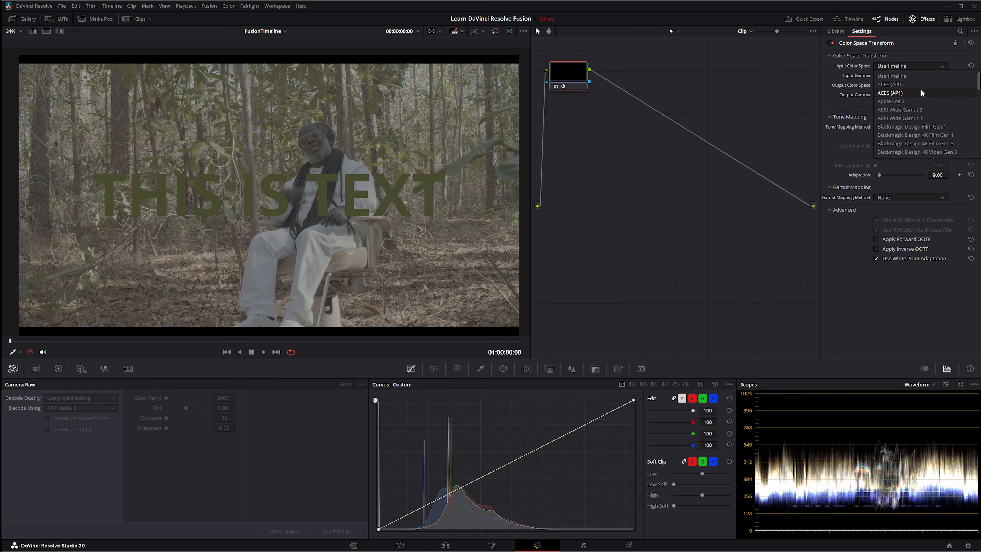
{"action": "scroll", "coordinate": [921, 116], "scroll_direction": "down", "scroll_amount": 3}
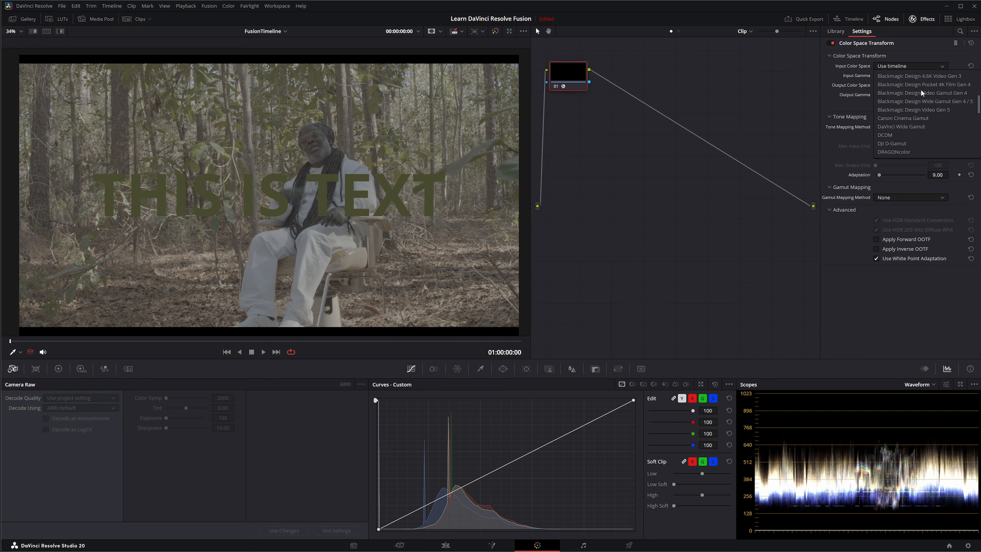
{"action": "left_click", "coordinate": [924, 127]}
{"action": "left_click", "coordinate": [892, 76]}
{"action": "scroll", "coordinate": [904, 113], "scroll_direction": "down", "scroll_amount": 5}
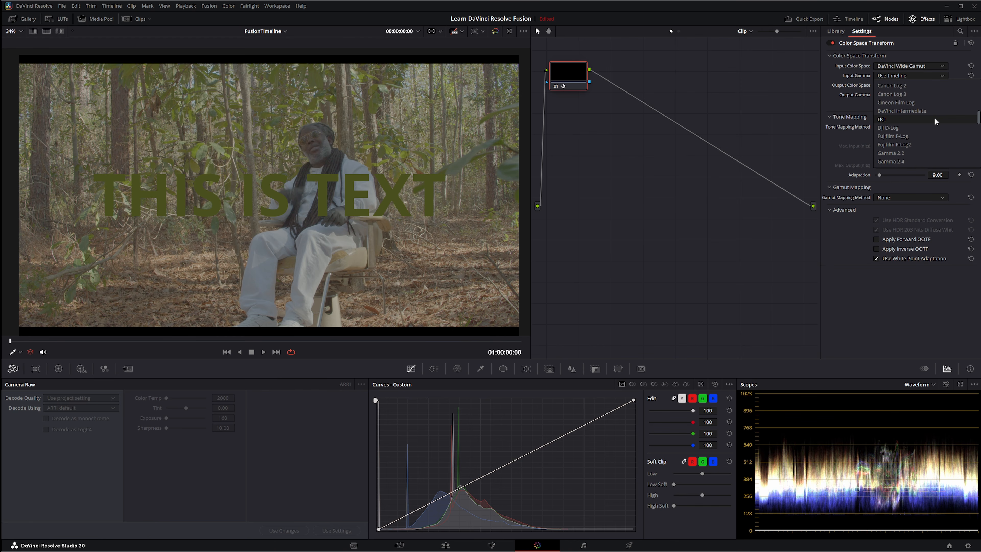
{"action": "left_click", "coordinate": [901, 161]}
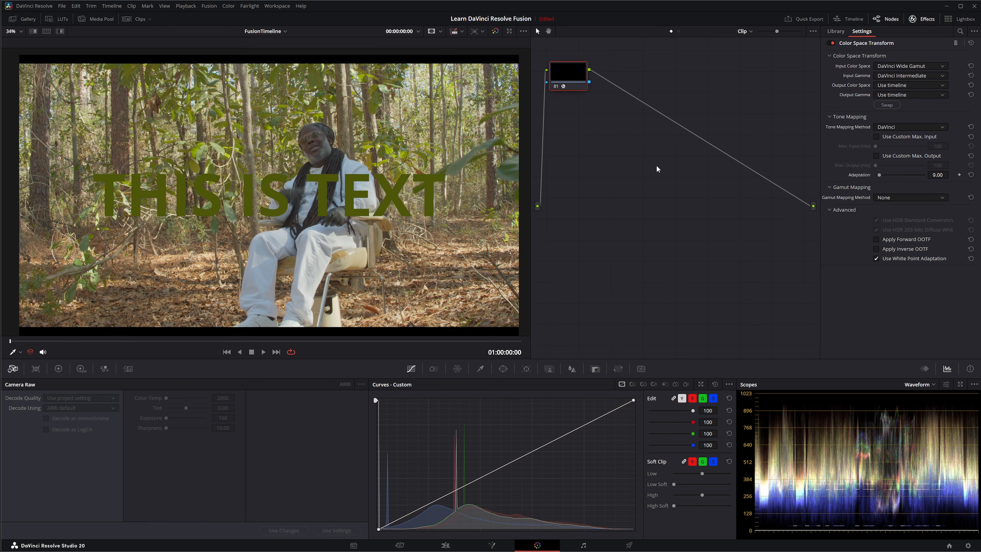
Step: Reset the grade on Color page node 01 and return to the Fusion page
{"action": "right_click", "coordinate": [567, 73]}
{"action": "left_click", "coordinate": [590, 79]}
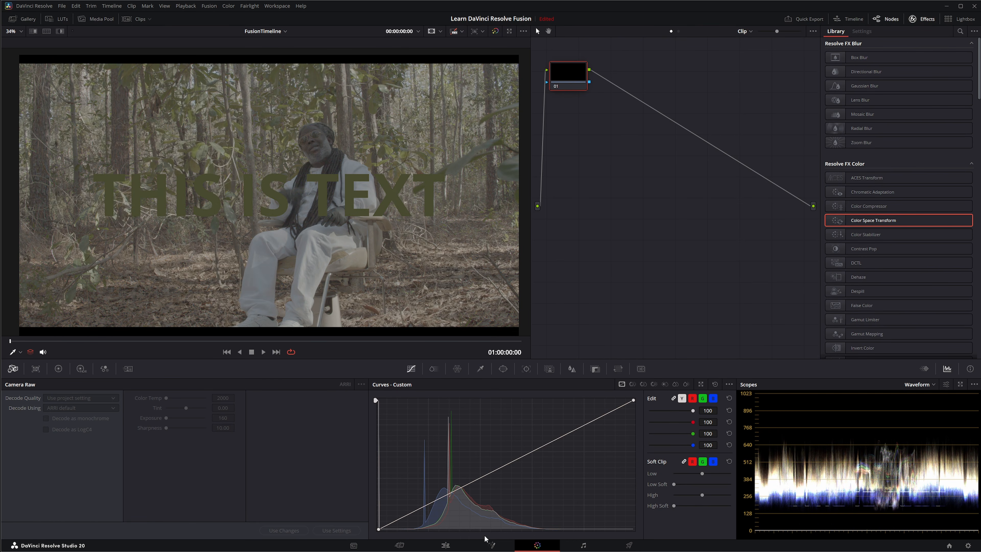
{"action": "left_click", "coordinate": [491, 544]}
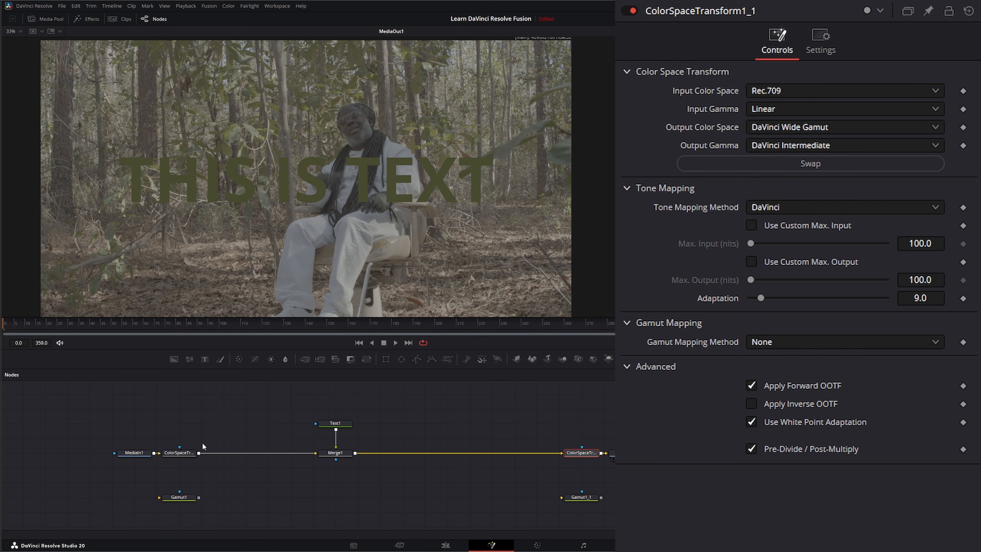
Step: Compare MediaIn1 with the first and second Color Space Transform outputs in the viewer and review the nodes between them
{"action": "left_click", "coordinate": [135, 455]}
{"action": "left_click", "coordinate": [175, 452]}
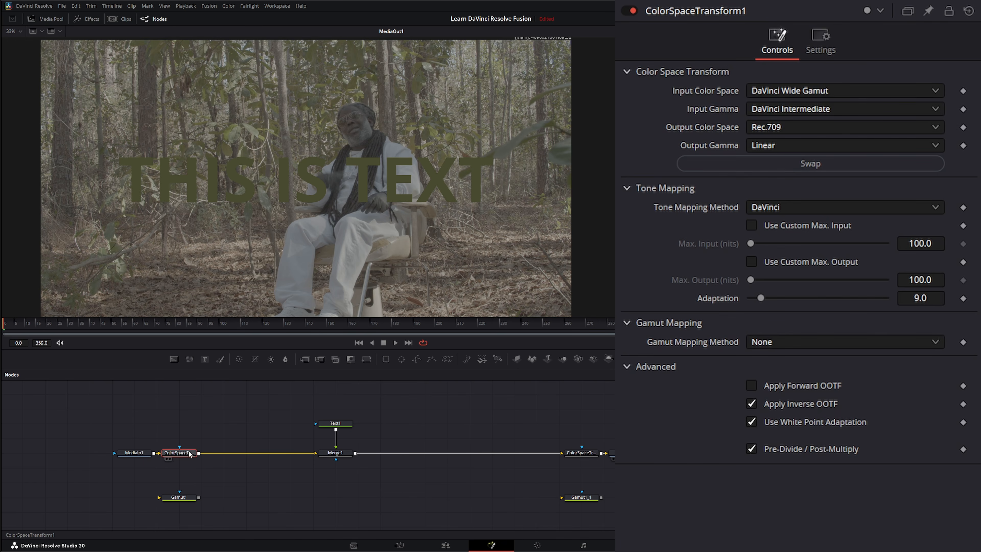
{"action": "key", "text": "1"}
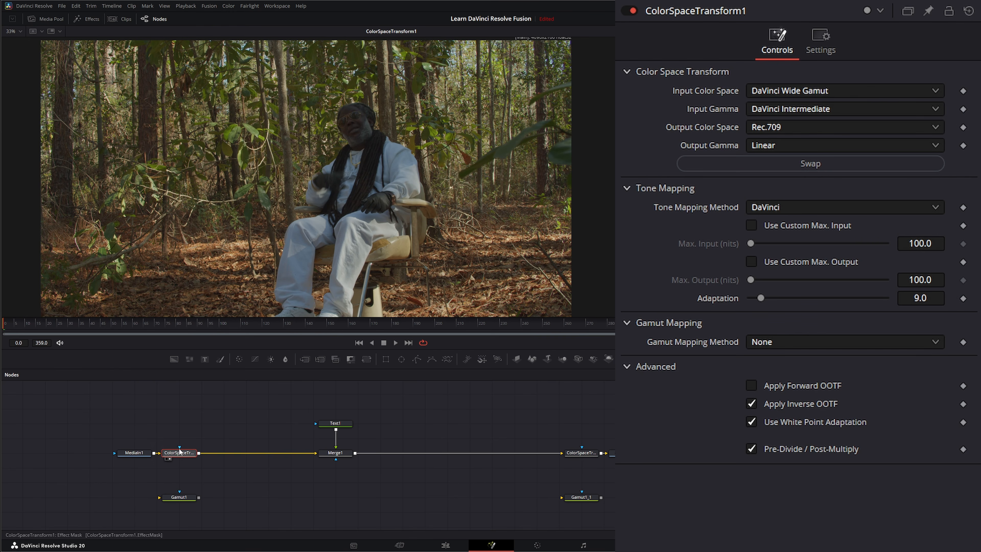
{"action": "left_click_drag", "start_coordinate": [226, 393], "coordinate": [536, 488]}
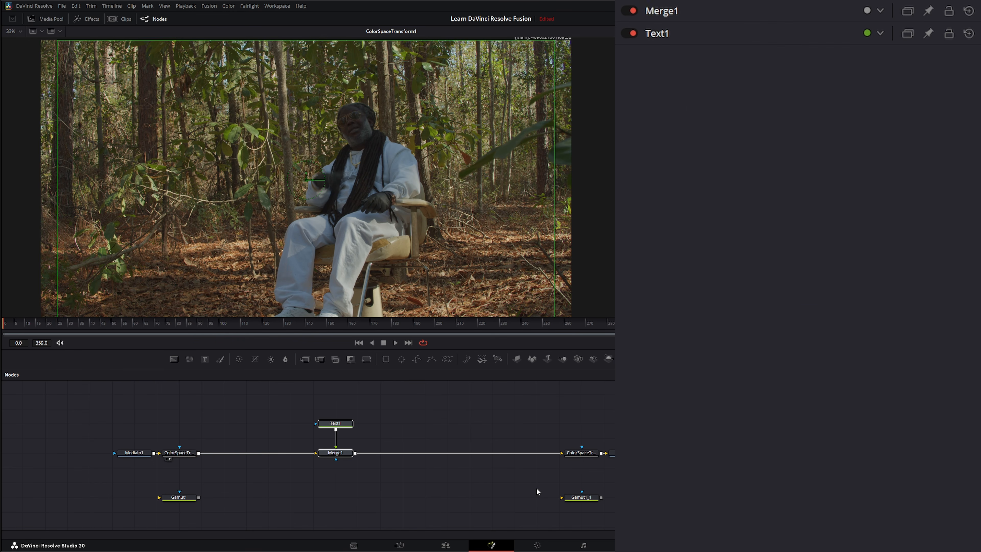
{"action": "key", "text": "1"}
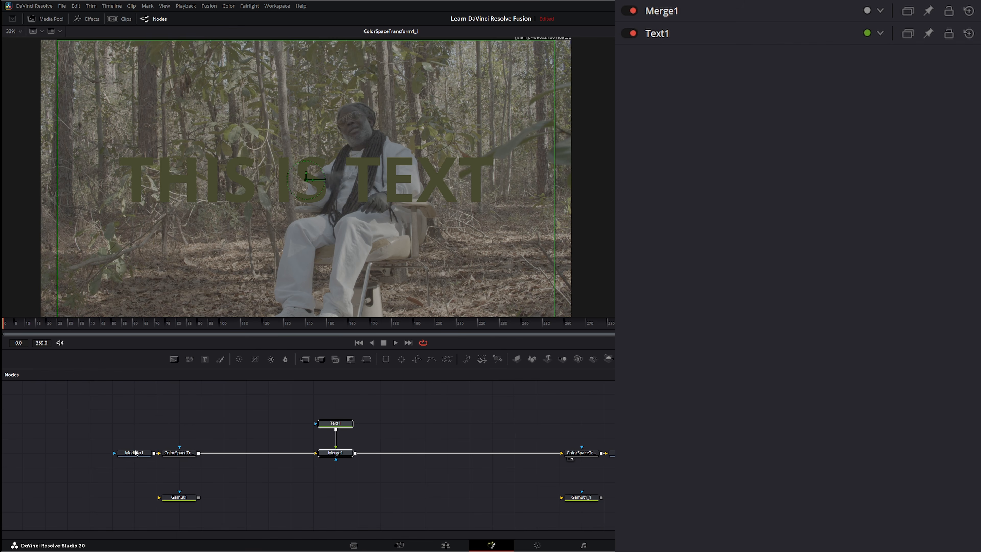
{"action": "left_click_drag", "start_coordinate": [138, 456], "coordinate": [175, 247]}
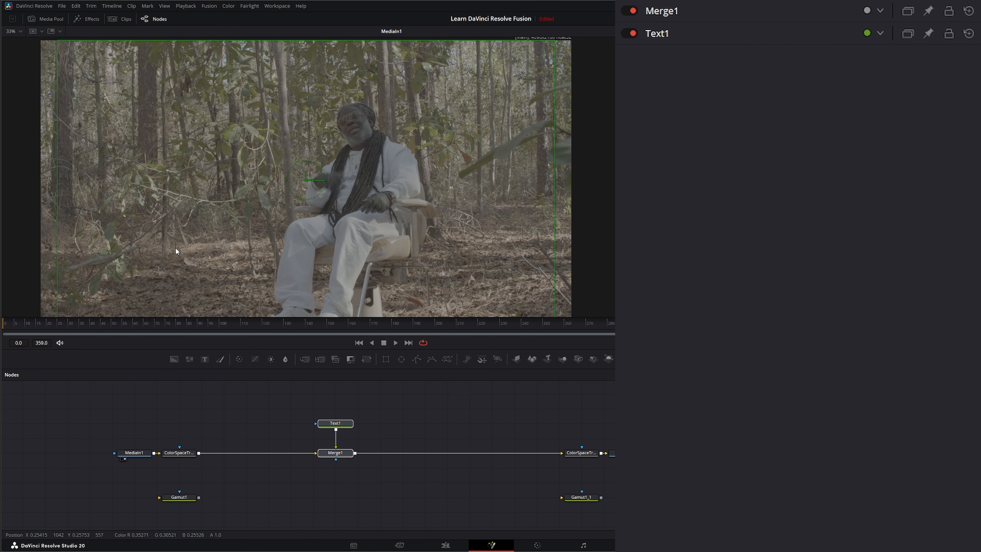
{"action": "left_click_drag", "start_coordinate": [597, 458], "coordinate": [504, 282]}
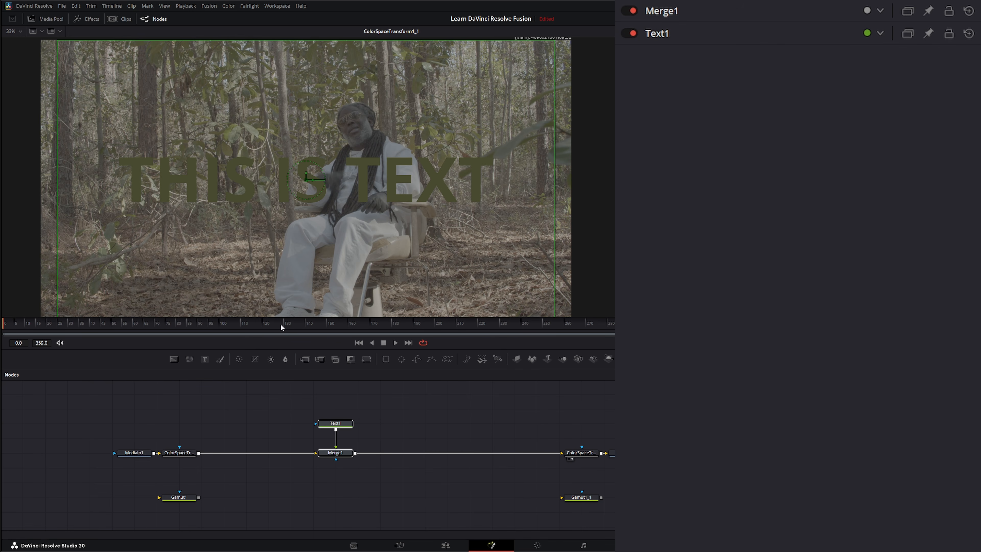
Step: Detach both Color Space Transform nodes from the chain and park them just above the two unused Gamut nodes
{"action": "left_click", "coordinate": [176, 453]}
{"action": "left_click_drag", "start_coordinate": [196, 456], "coordinate": [188, 486]}
{"action": "left_click", "coordinate": [587, 453]}
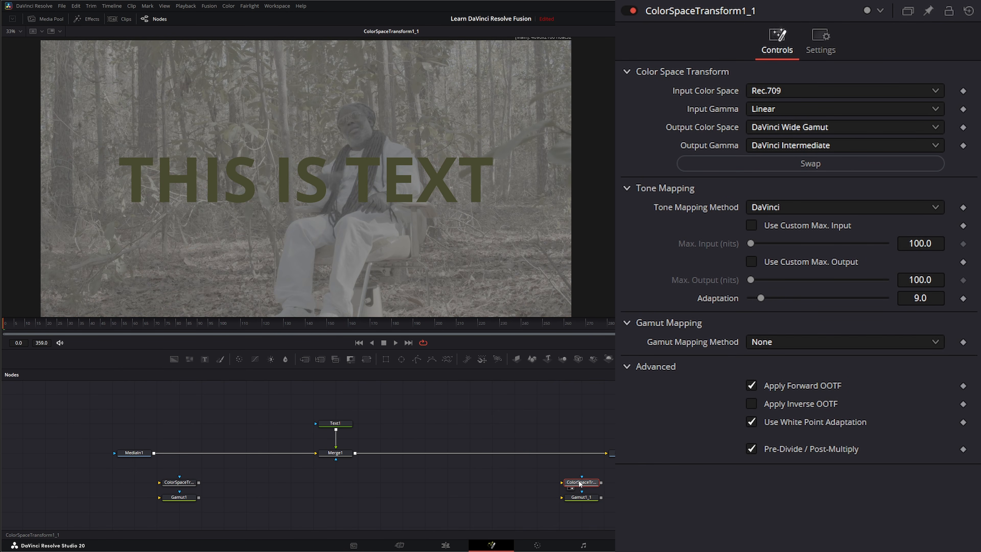
{"action": "left_click", "coordinate": [259, 496]}
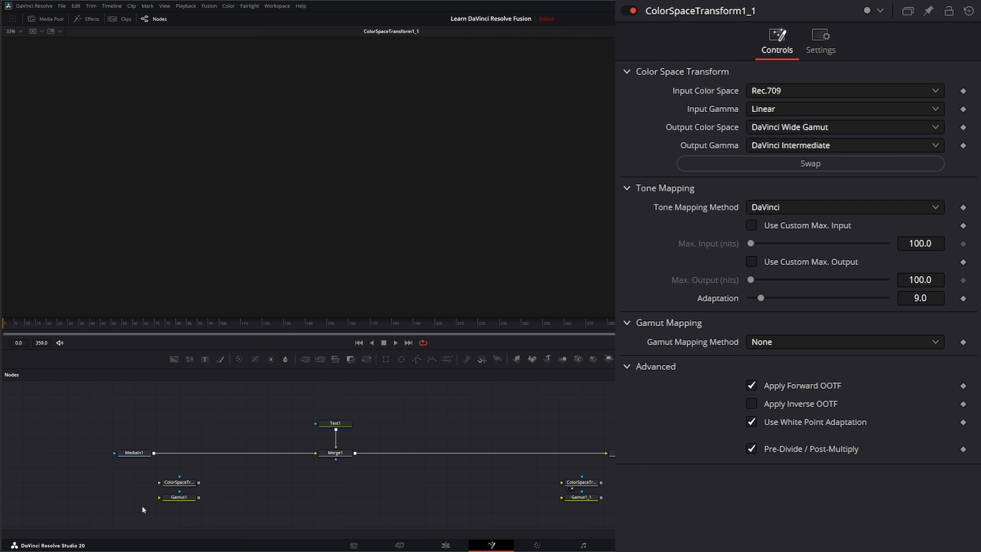
{"action": "left_click_drag", "start_coordinate": [141, 506], "coordinate": [208, 472]}
{"action": "left_click", "coordinate": [192, 499]}
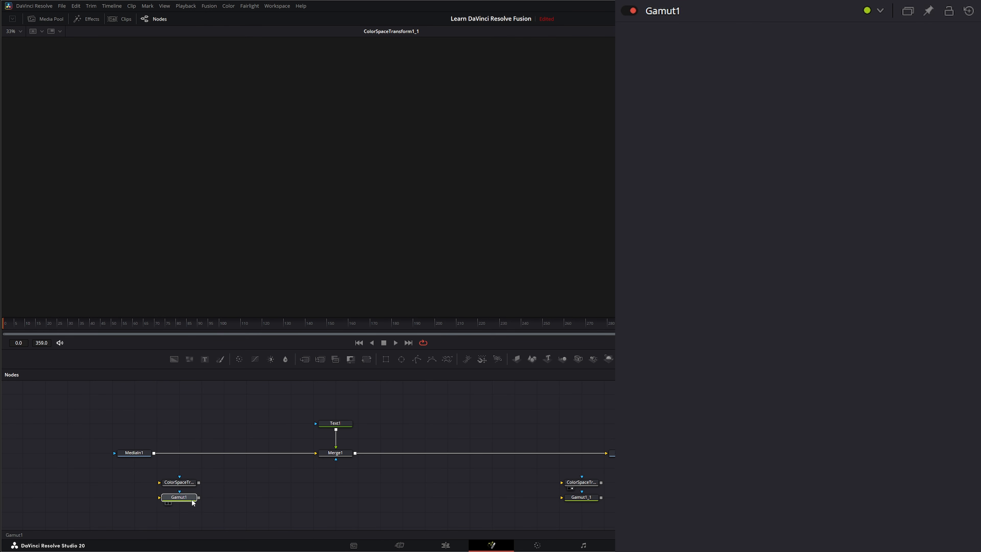
Step: Insert a Cineon Log node after MediaIn1 and set its Log Type to DaVinci Intermediate
{"action": "left_click", "coordinate": [135, 454]}
{"action": "key", "text": "shift+space"}
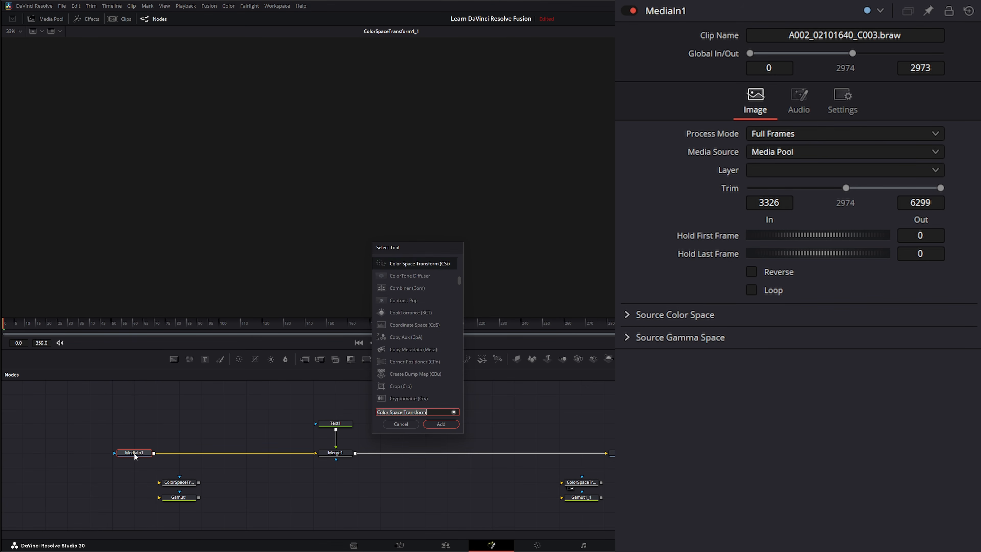
{"action": "type", "text": "cineon"}
{"action": "key", "text": "Return"}
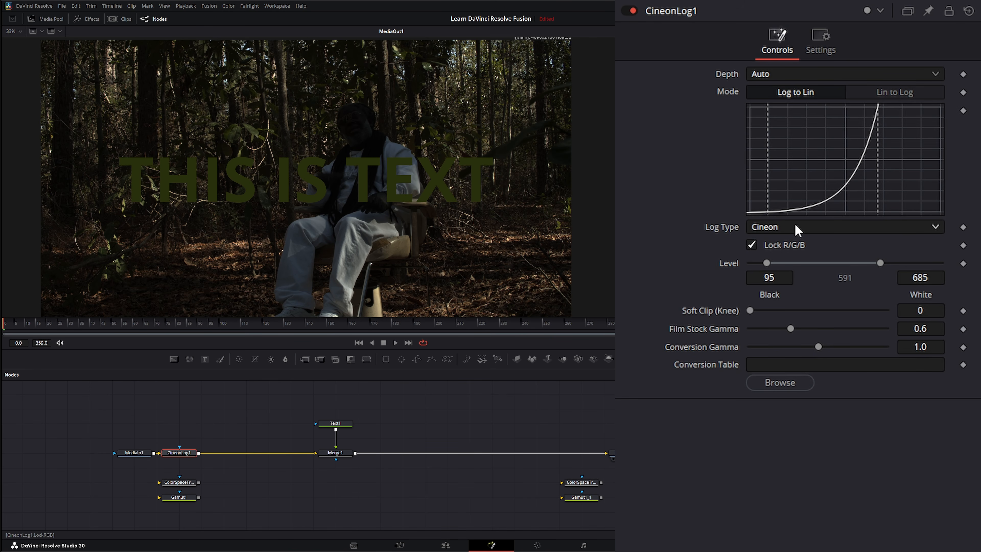
{"action": "left_click", "coordinate": [788, 228]}
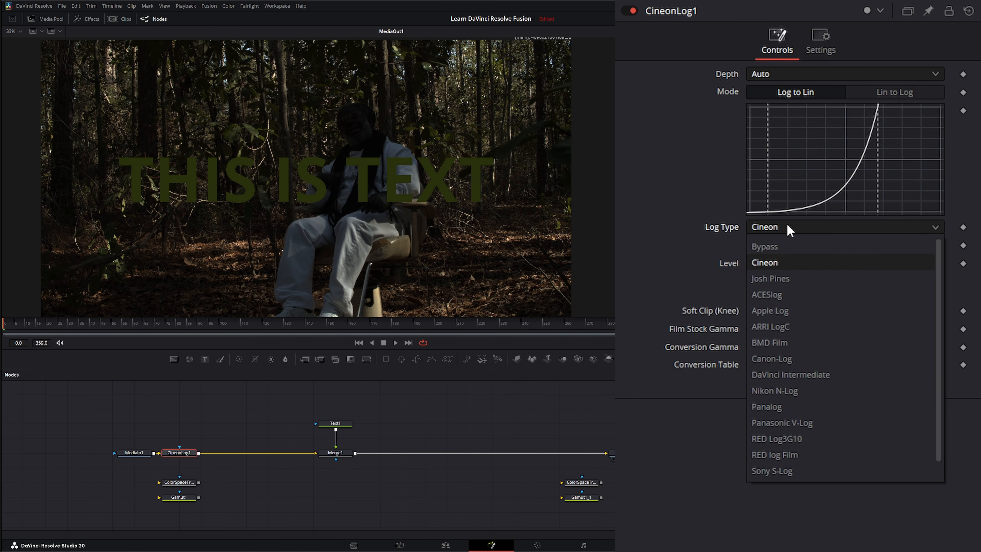
{"action": "left_click", "coordinate": [825, 371]}
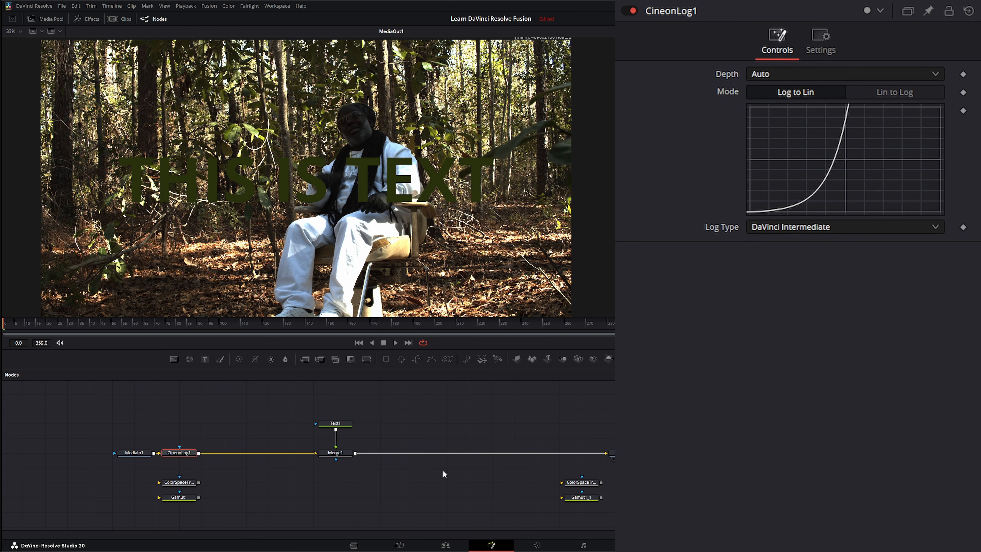
Step: Paste a copy of the Cineon Log node between Merge1 and MediaOut1, set it to Lin to Log, and compare its output with MediaIn1
{"action": "key", "text": "ctrl+v"}
{"action": "left_click_drag", "start_coordinate": [556, 425], "coordinate": [564, 456]}
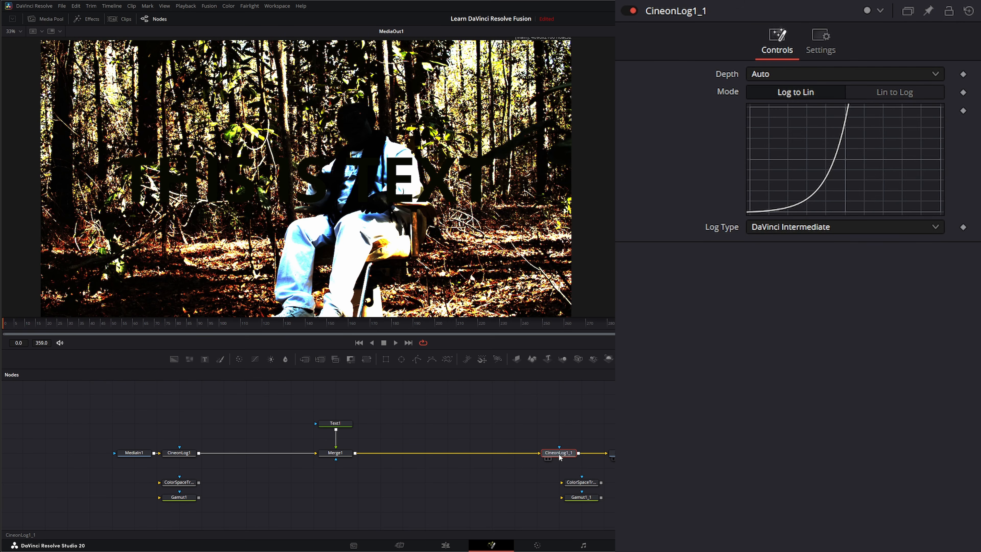
{"action": "left_click", "coordinate": [904, 91]}
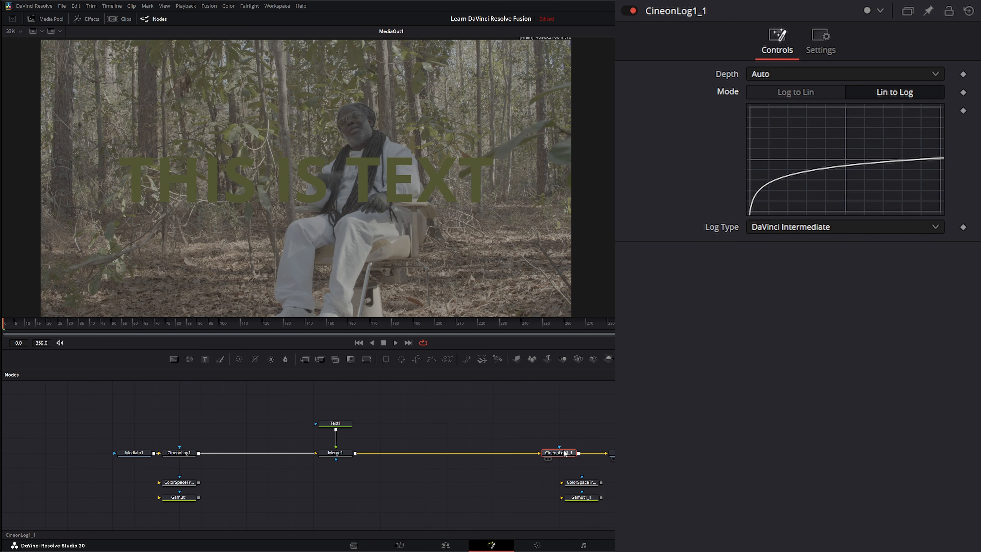
{"action": "left_click_drag", "start_coordinate": [563, 451], "coordinate": [503, 272]}
{"action": "left_click_drag", "start_coordinate": [206, 258], "coordinate": [212, 249]}
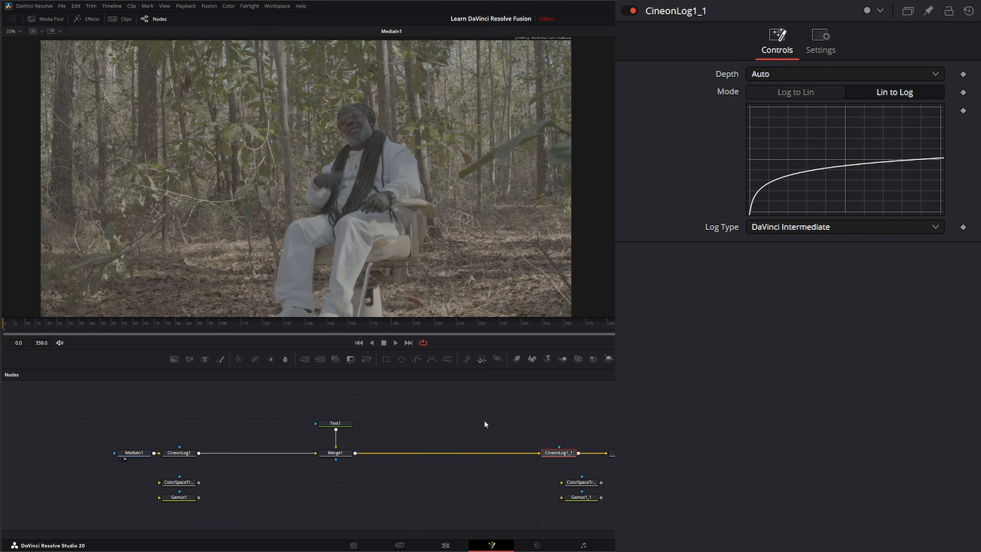
Step: Detach both Cineon Log nodes from the chain and park them just below the two unused Gamut nodes
{"action": "left_click_drag", "start_coordinate": [179, 452], "coordinate": [180, 513]}
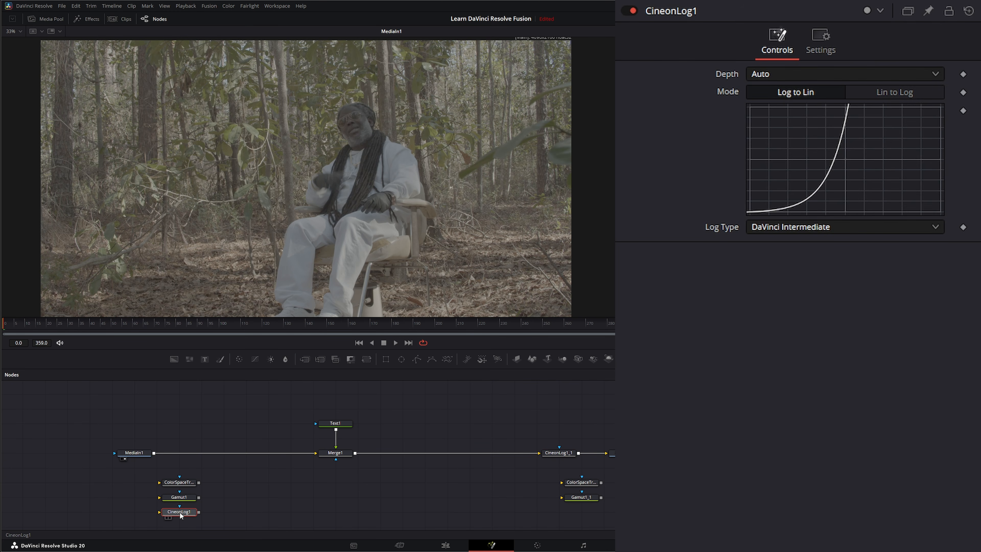
{"action": "left_click", "coordinate": [569, 453]}
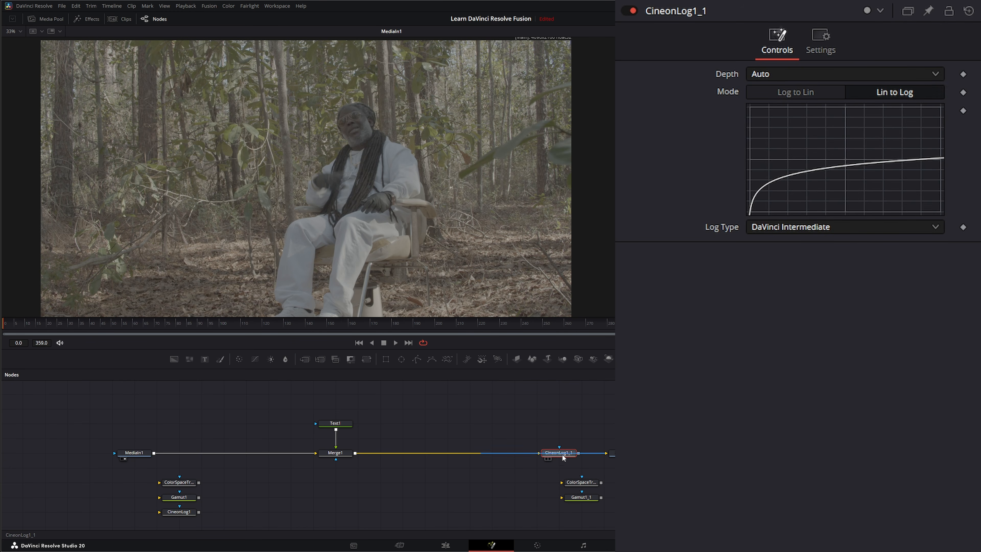
{"action": "left_click_drag", "start_coordinate": [563, 457], "coordinate": [579, 517]}
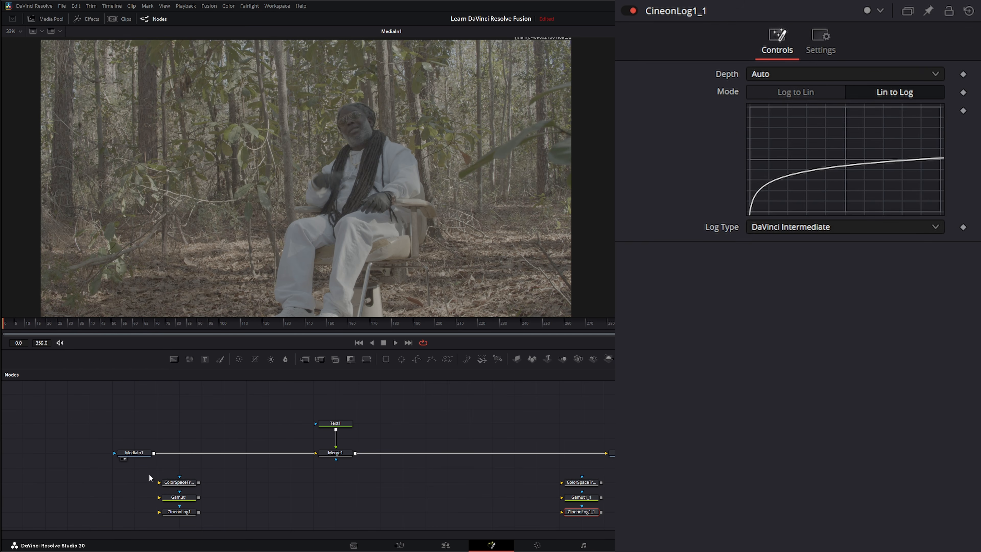
{"action": "left_click_drag", "start_coordinate": [149, 473], "coordinate": [210, 486]}
{"action": "left_click_drag", "start_coordinate": [140, 491], "coordinate": [215, 500]}
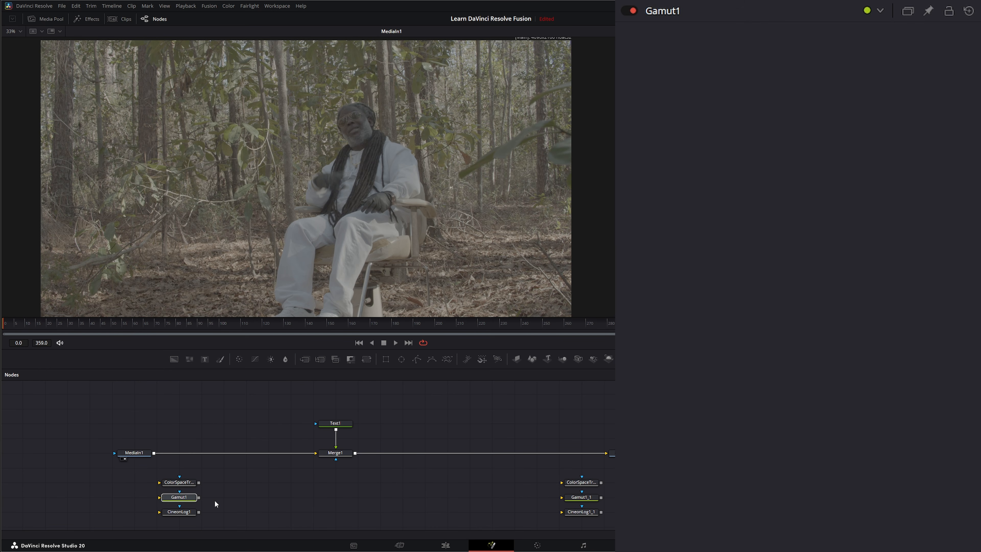
{"action": "left_click_drag", "start_coordinate": [138, 506], "coordinate": [220, 516]}
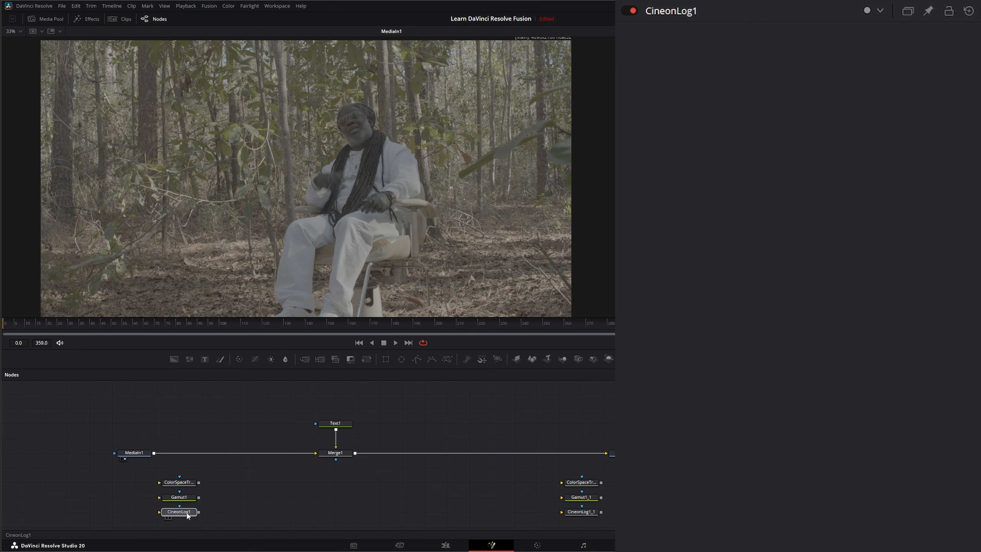
{"action": "left_click_drag", "start_coordinate": [164, 414], "coordinate": [189, 520]}
{"action": "left_click_drag", "start_coordinate": [553, 411], "coordinate": [586, 524]}
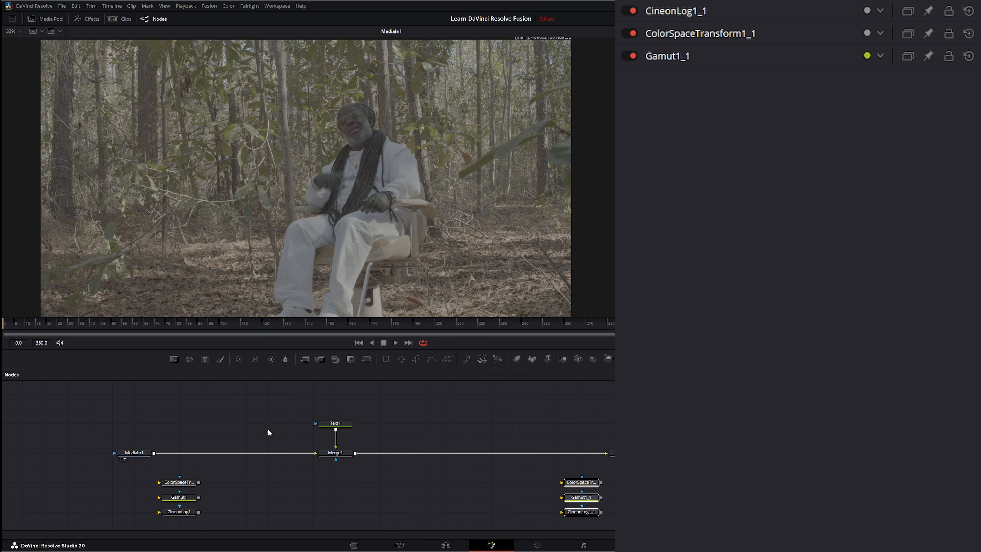
{"action": "left_click_drag", "start_coordinate": [218, 391], "coordinate": [536, 486]}
Step: Choose the Gamut View LUT for the viewer showing MediaIn1 and open its LUT editor
{"action": "left_click", "coordinate": [142, 453]}
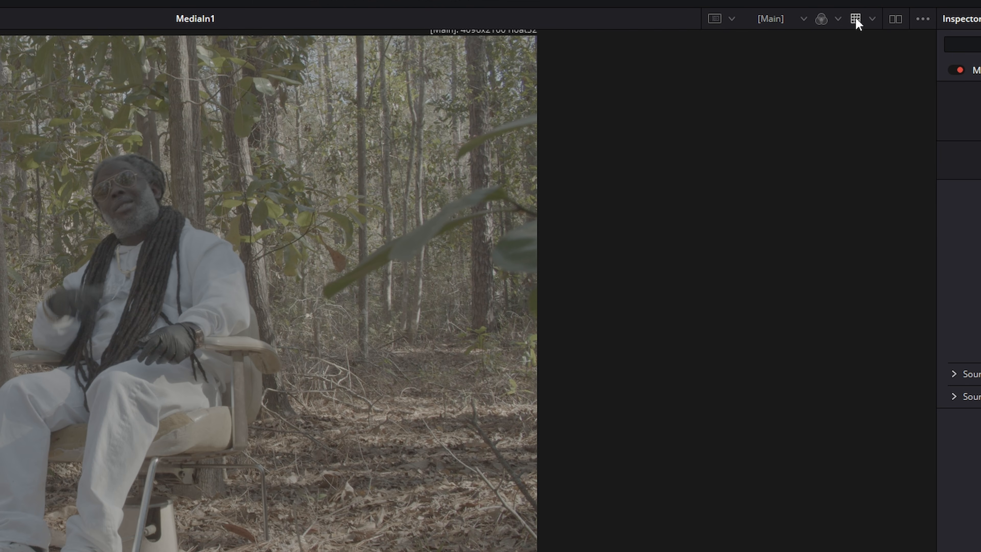
{"action": "left_click", "coordinate": [872, 18]}
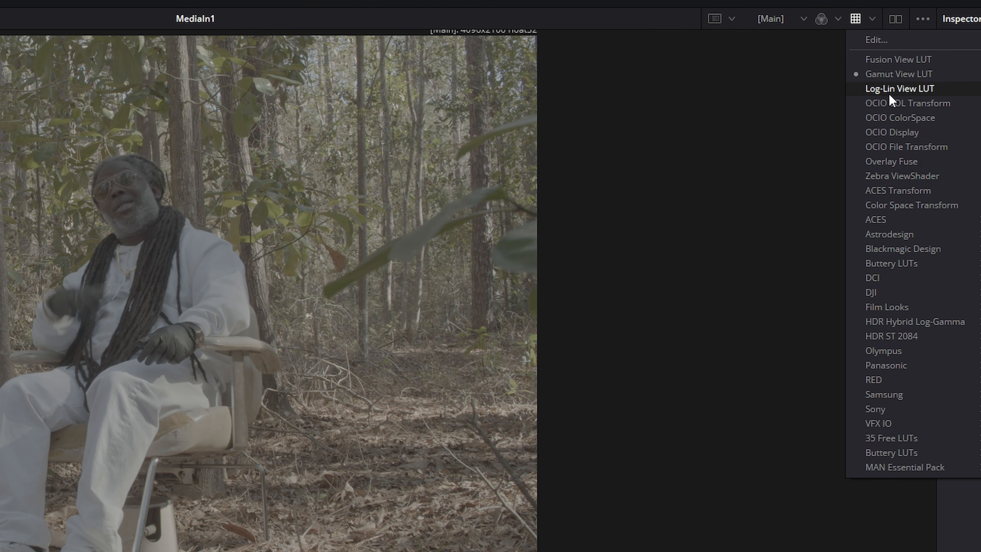
{"action": "left_click", "coordinate": [914, 75]}
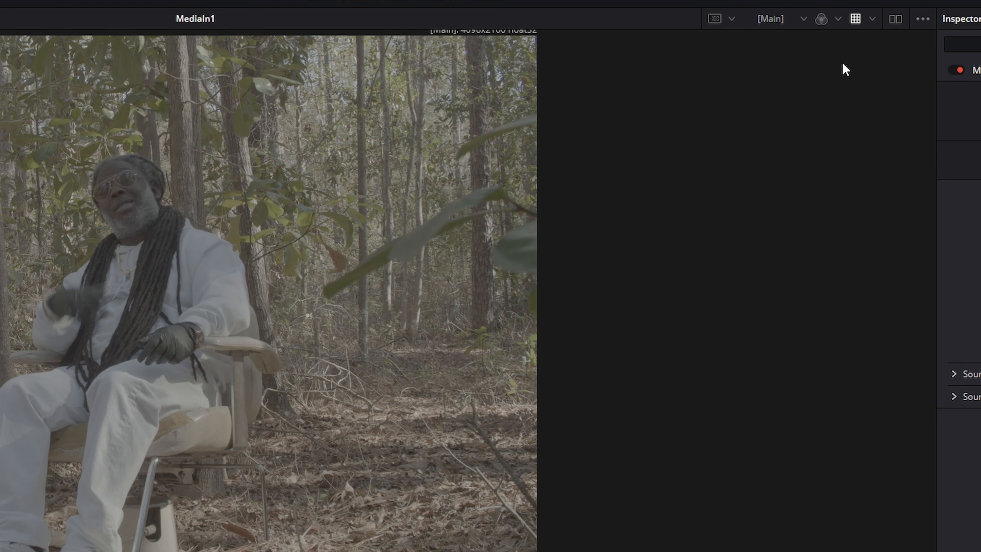
{"action": "left_click", "coordinate": [871, 21]}
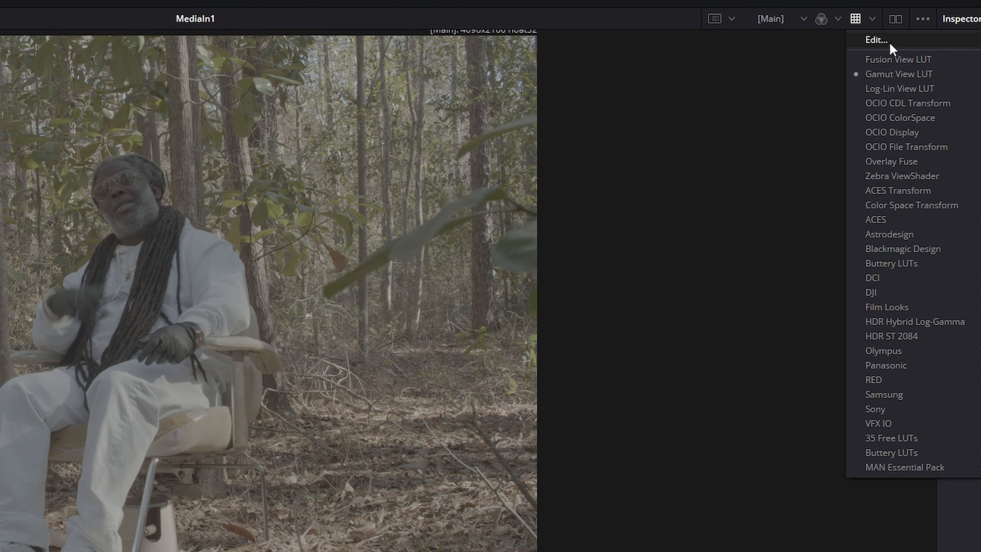
{"action": "left_click", "coordinate": [880, 40]}
{"action": "left_click_drag", "start_coordinate": [433, 444], "coordinate": [301, 210]}
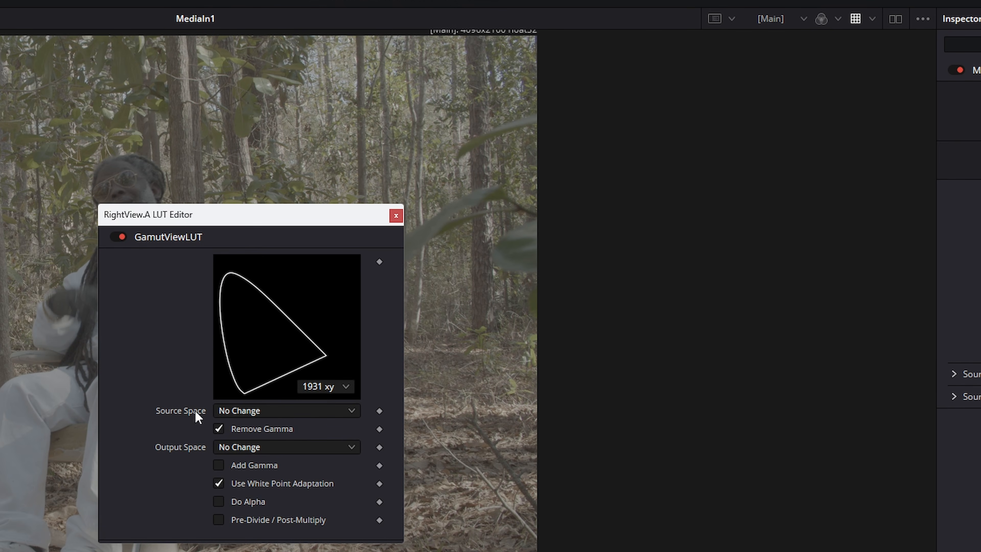
Step: Set the Gamut View LUT's source space to DaVinci Wide Gamut and output space to Simplified sRGB, and close the editor
{"action": "left_click", "coordinate": [247, 410]}
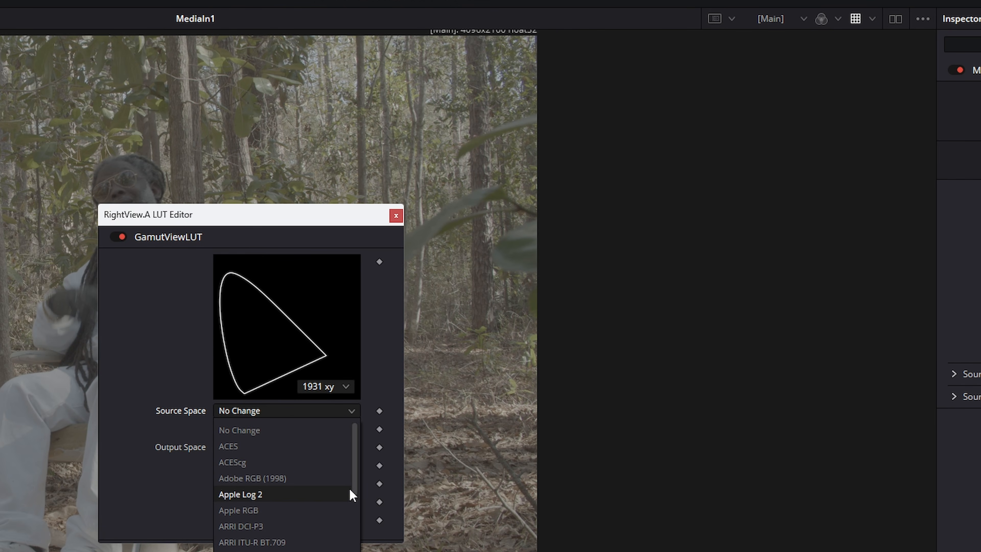
{"action": "scroll", "coordinate": [358, 495], "scroll_direction": "down", "scroll_amount": 5}
{"action": "scroll", "coordinate": [360, 536], "scroll_direction": "down", "scroll_amount": 2}
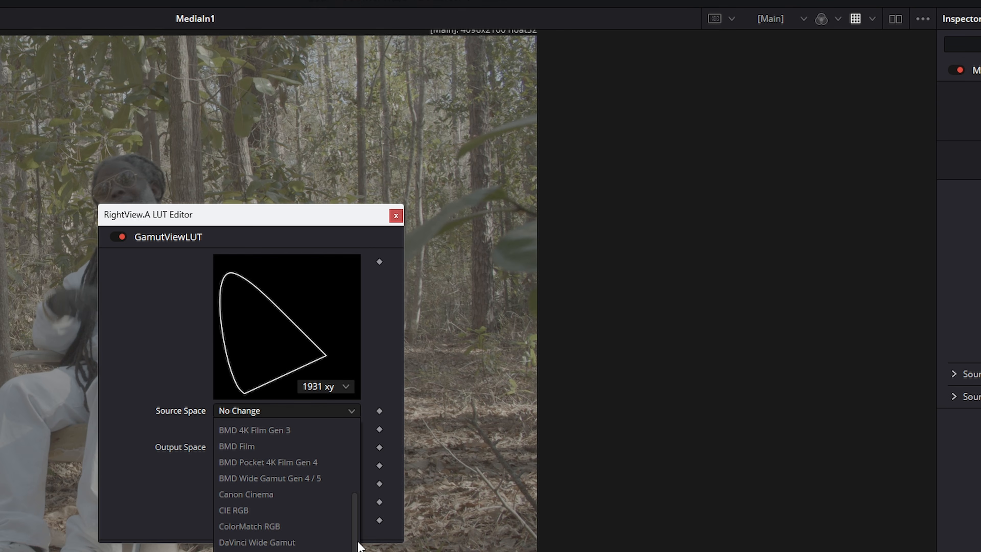
{"action": "left_click", "coordinate": [297, 542]}
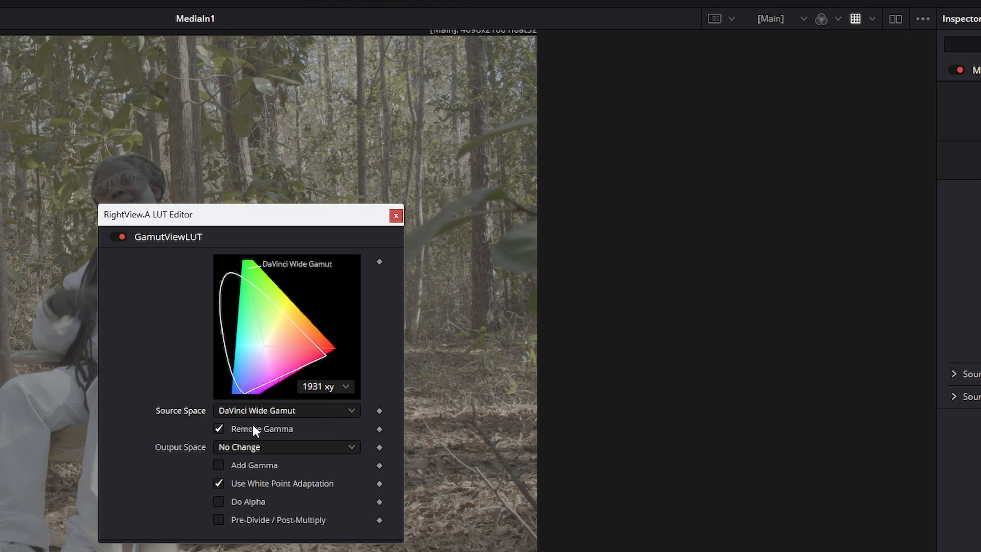
{"action": "left_click", "coordinate": [234, 446]}
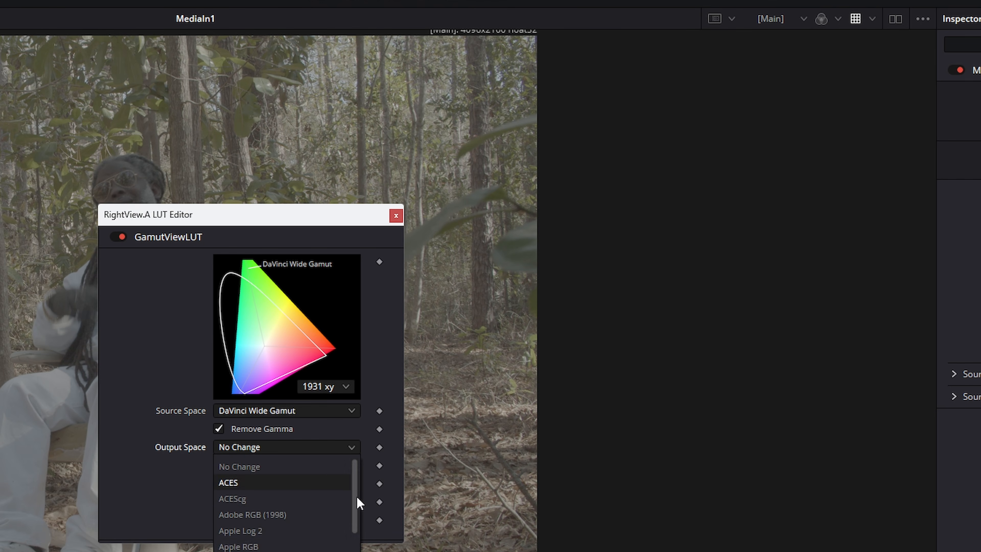
{"action": "scroll", "coordinate": [357, 514], "scroll_direction": "down", "scroll_amount": 4}
{"action": "scroll", "coordinate": [359, 530], "scroll_direction": "down", "scroll_amount": 10}
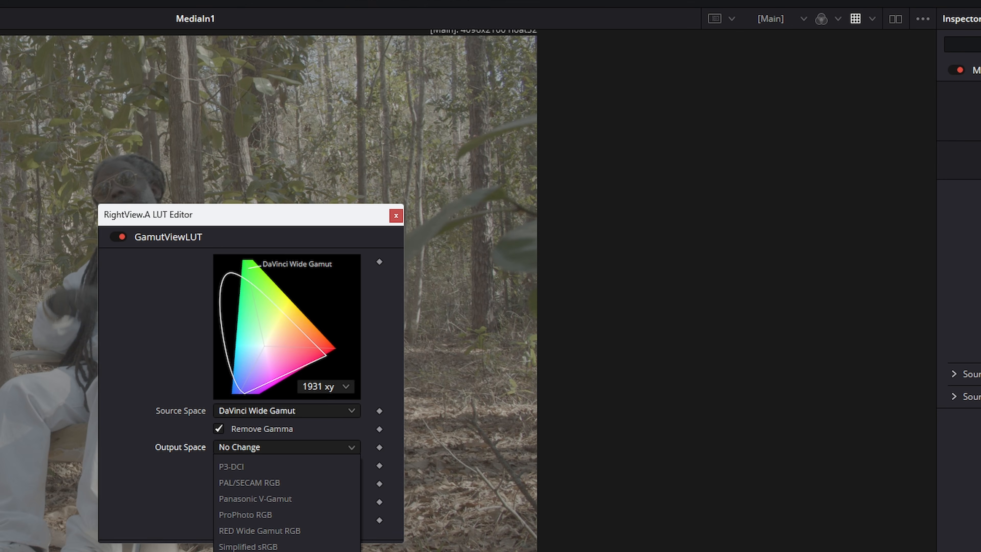
{"action": "left_click", "coordinate": [247, 550]}
{"action": "left_click", "coordinate": [396, 215]}
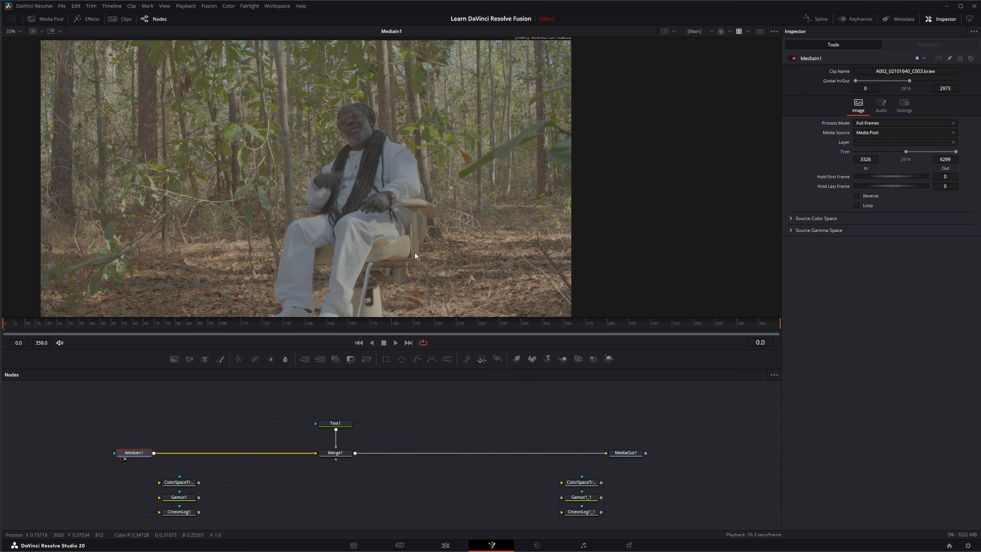
Step: Show Merge1 in the viewer and resample Text1's colour from the green leaf beside the seated man
{"action": "left_click_drag", "start_coordinate": [336, 453], "coordinate": [340, 266]}
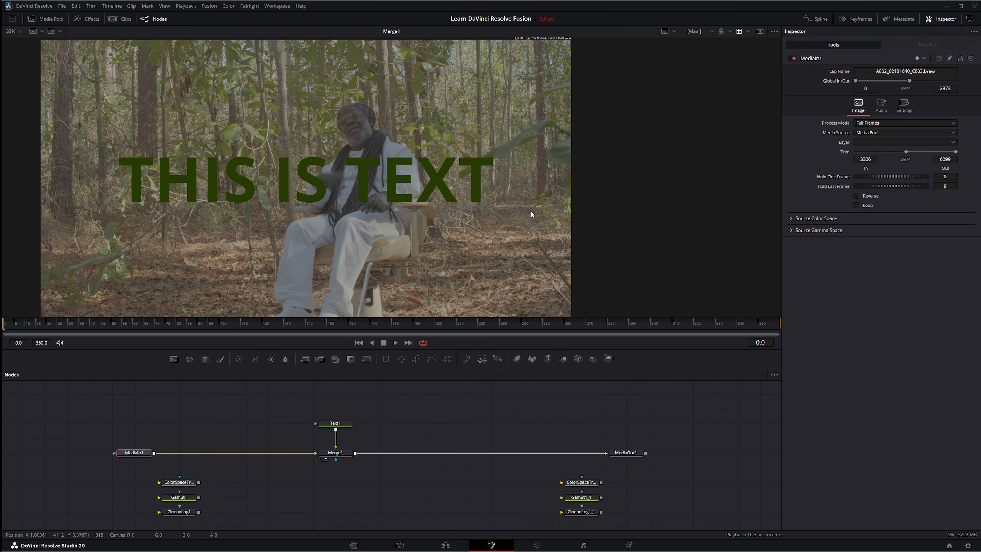
{"action": "left_click", "coordinate": [337, 455]}
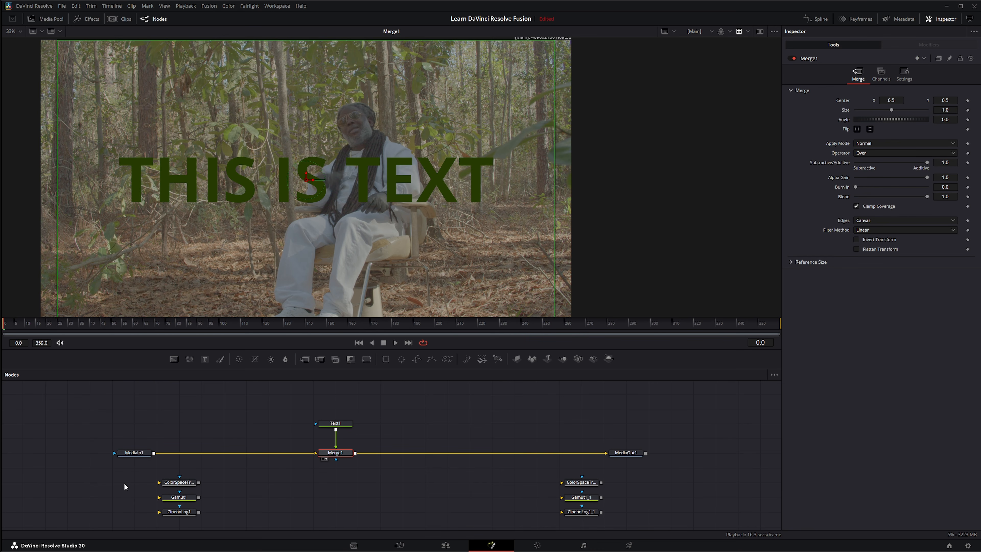
{"action": "left_click_drag", "start_coordinate": [91, 428], "coordinate": [192, 469]}
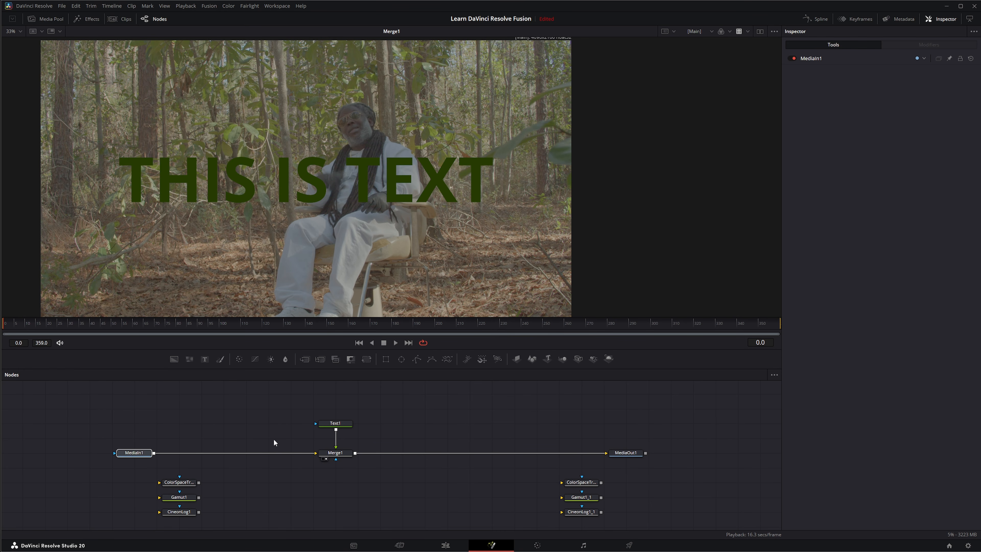
{"action": "left_click_drag", "start_coordinate": [301, 398], "coordinate": [366, 469]}
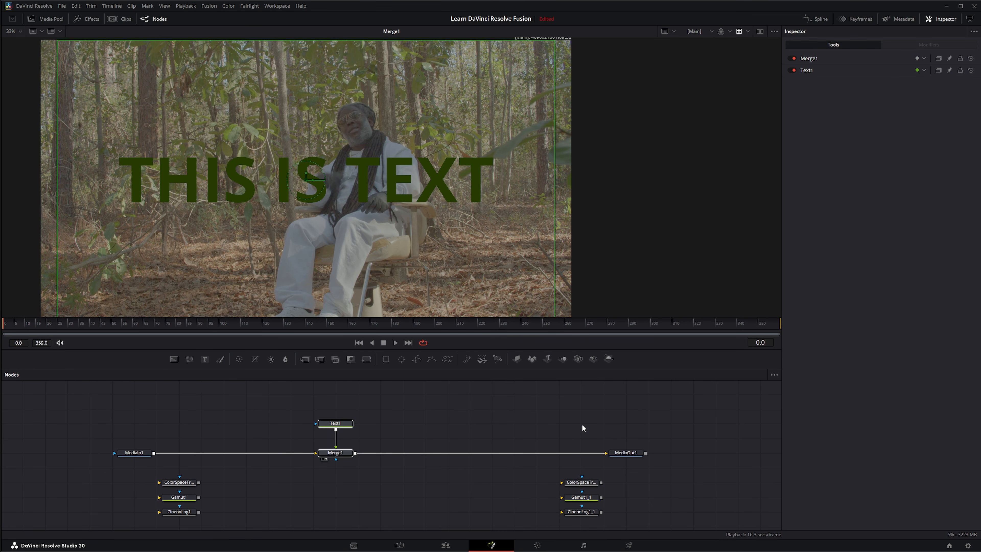
{"action": "left_click_drag", "start_coordinate": [582, 424], "coordinate": [657, 465]}
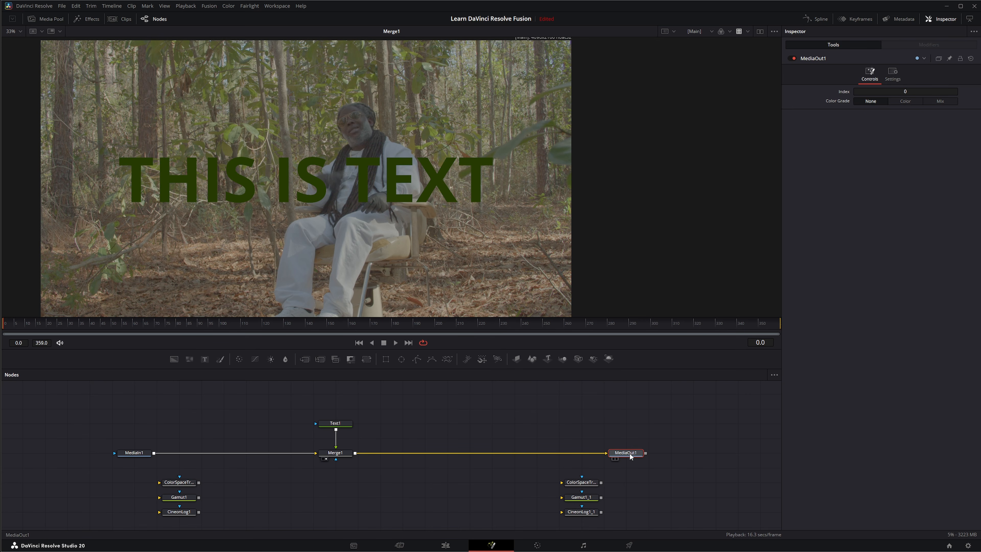
{"action": "left_click", "coordinate": [335, 423]}
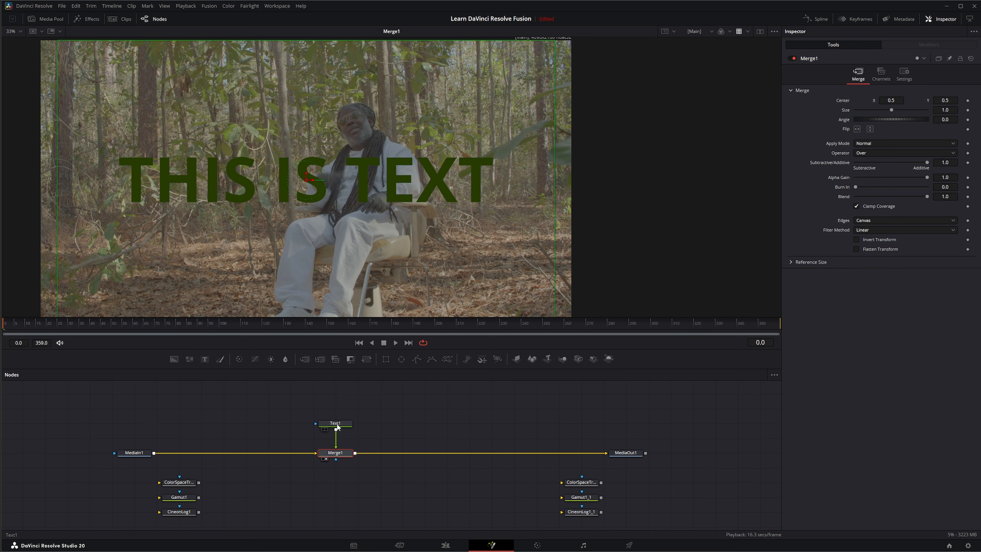
{"action": "left_click_drag", "start_coordinate": [890, 199], "coordinate": [469, 169]}
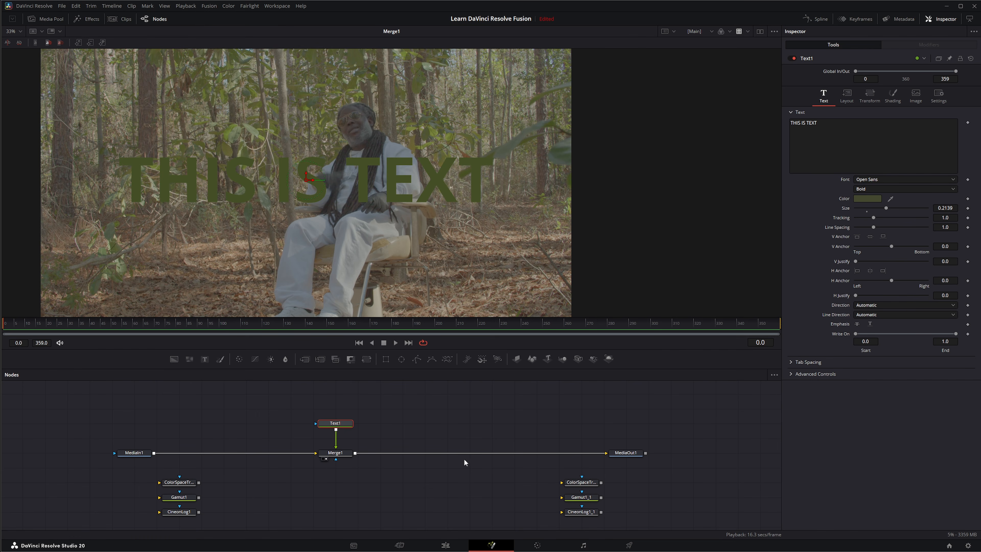
Step: Check the composite on the Edit page and return to the Fusion page
{"action": "left_click", "coordinate": [445, 544]}
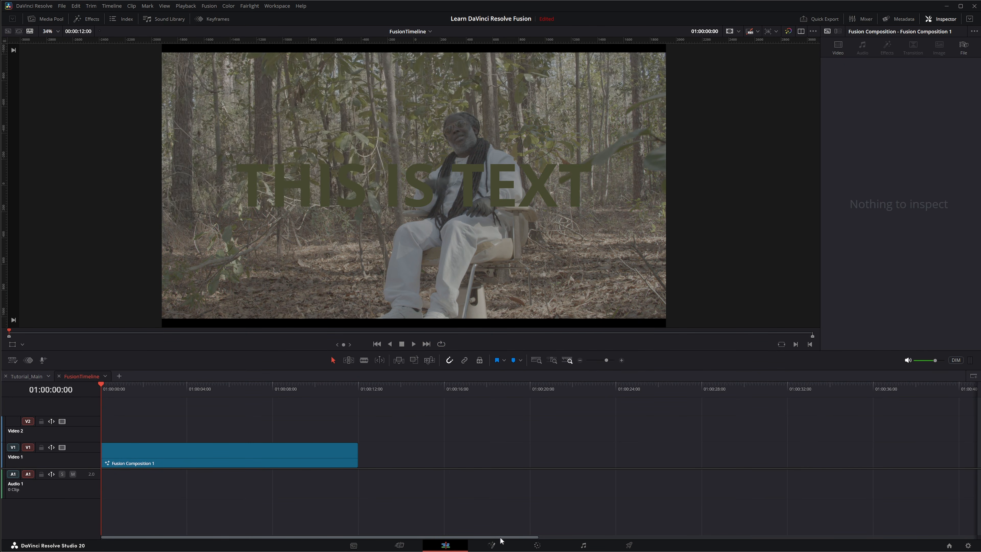
{"action": "left_click", "coordinate": [498, 545]}
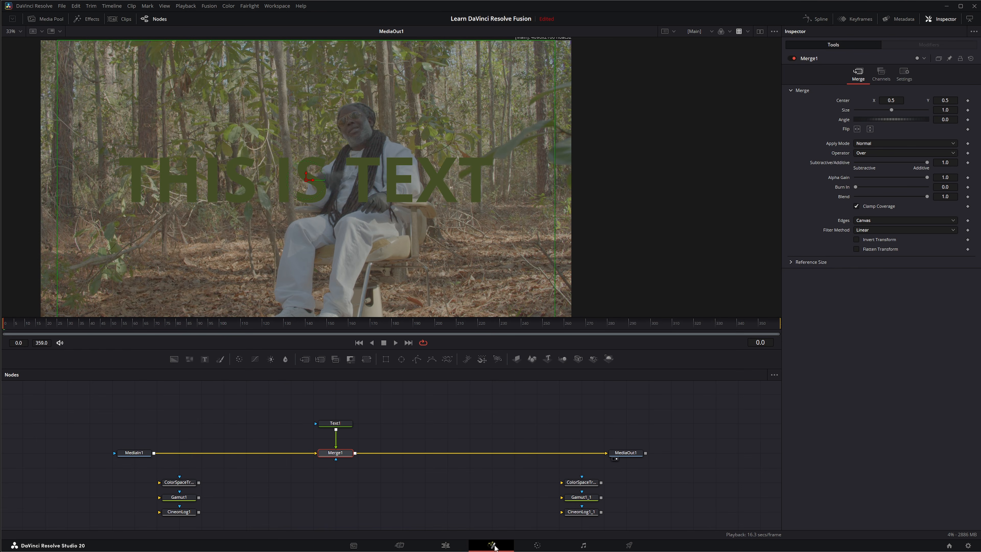
{"action": "left_click_drag", "start_coordinate": [95, 424], "coordinate": [185, 465]}
{"action": "left_click_drag", "start_coordinate": [277, 407], "coordinate": [383, 435]}
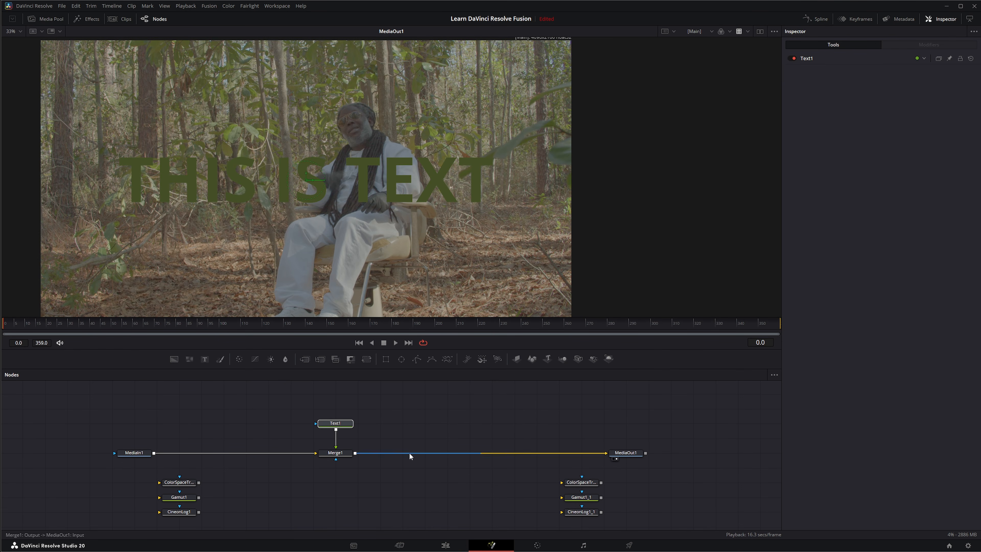
{"action": "left_click_drag", "start_coordinate": [577, 427], "coordinate": [648, 463]}
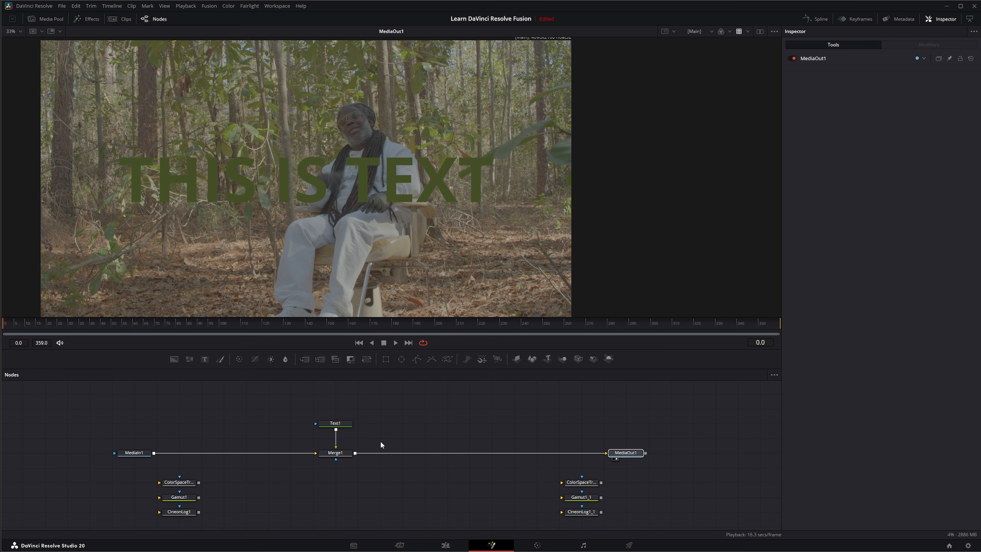
Step: Select MediaIn1 and toggle the viewer LUT to compare the composite with and without it
{"action": "left_click", "coordinate": [134, 453]}
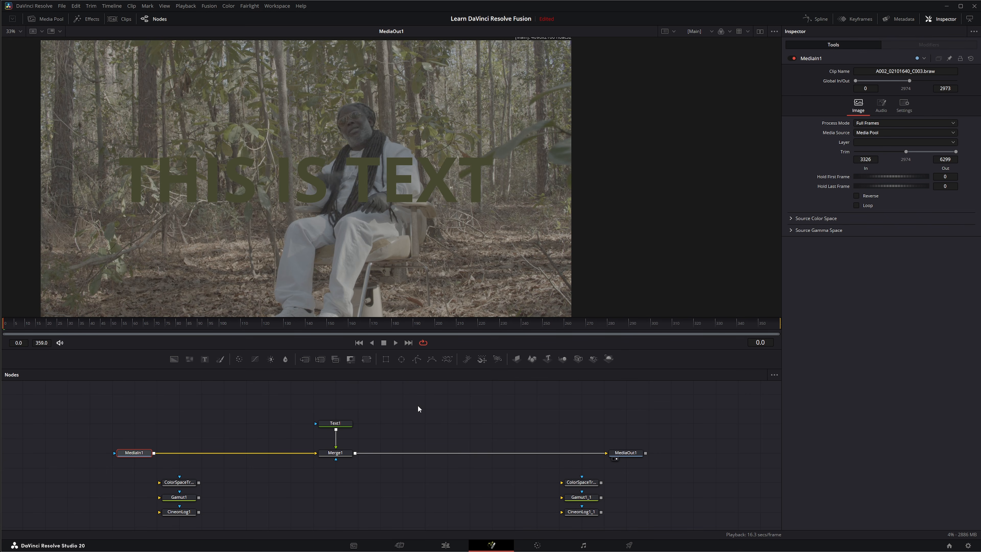
{"action": "left_click", "coordinate": [738, 32]}
{"action": "left_click", "coordinate": [739, 32]}
{"action": "left_click", "coordinate": [374, 398]}
Step: In the project's color management settings, set the color science to DaVinci YRGB Color Managed and disable automatic color management
{"action": "left_click", "coordinate": [968, 546]}
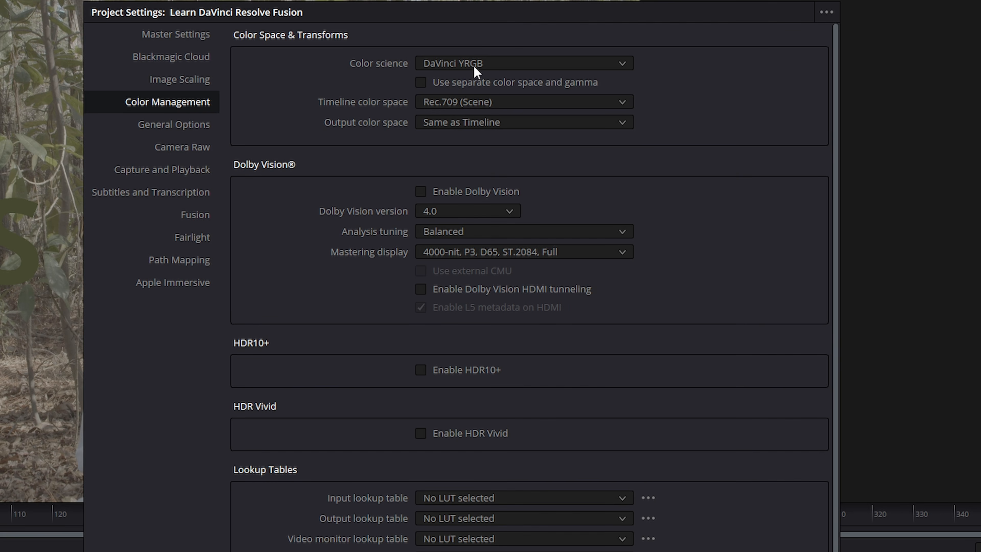
{"action": "left_click", "coordinate": [459, 65]}
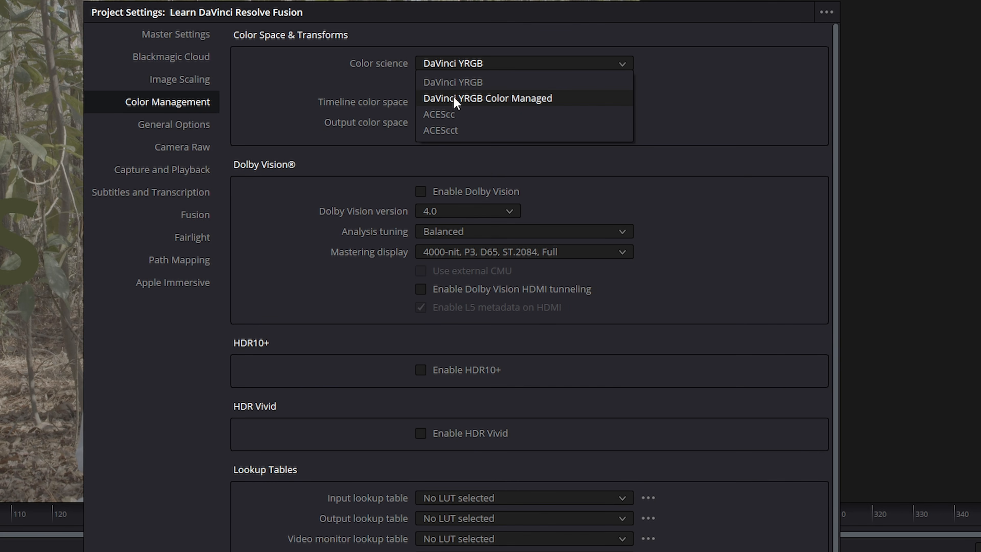
{"action": "left_click", "coordinate": [479, 99]}
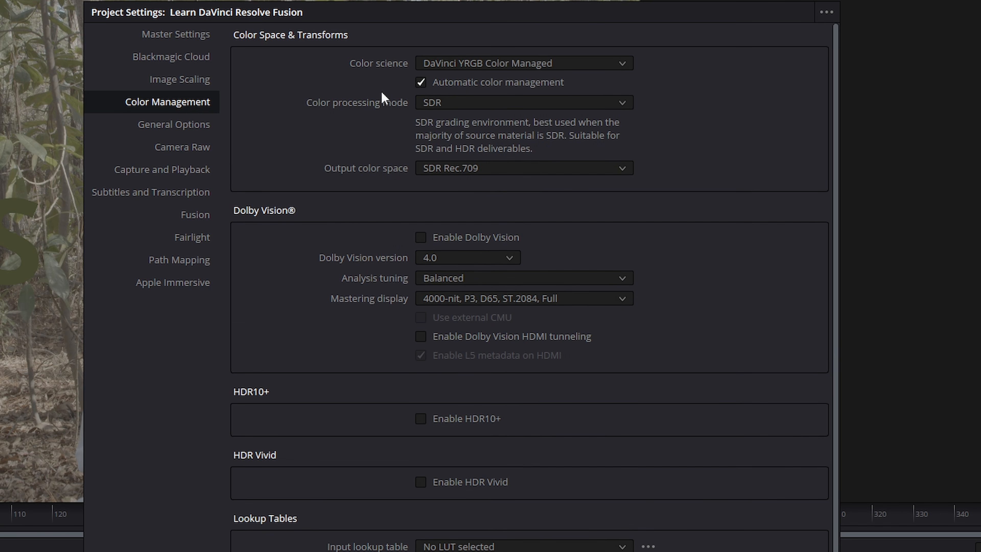
{"action": "left_click", "coordinate": [420, 85]}
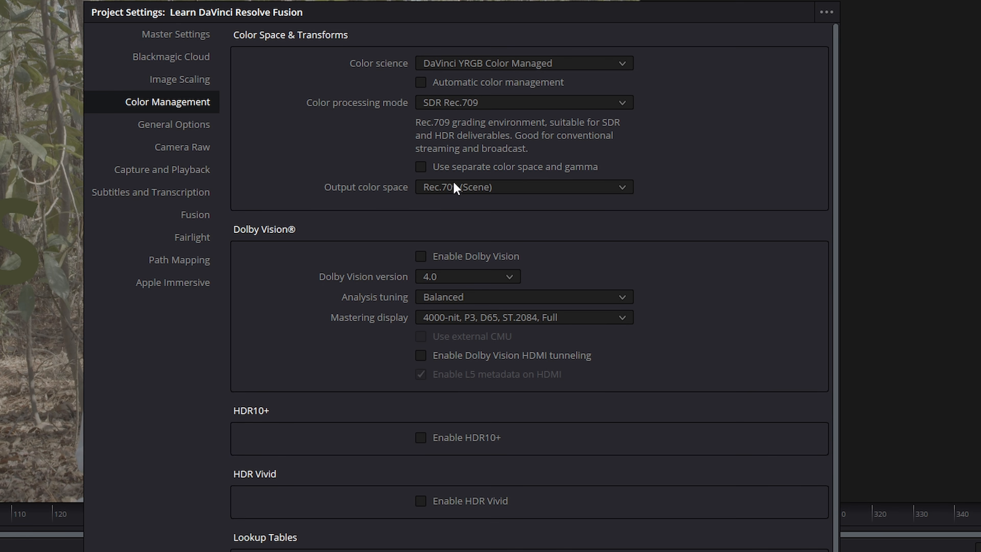
Step: Change the color processing mode to the last option in its list and apply the project settings
{"action": "left_click", "coordinate": [548, 103]}
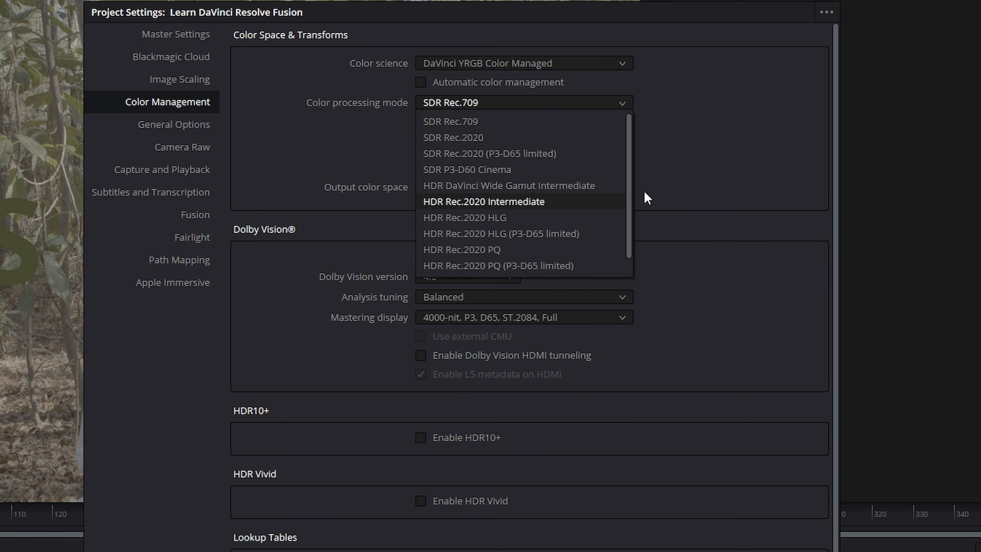
{"action": "left_click_drag", "start_coordinate": [628, 188], "coordinate": [632, 226]}
{"action": "left_click", "coordinate": [495, 268]}
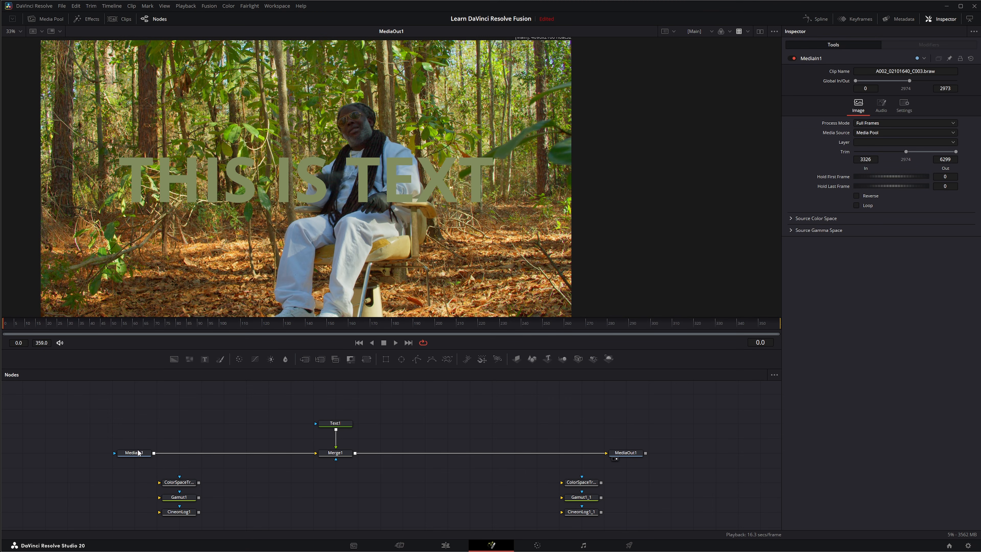
Step: Switch the viewer LUT off and on under the new color management to judge its effect on the picture
{"action": "left_click", "coordinate": [136, 452]}
{"action": "left_click", "coordinate": [738, 31]}
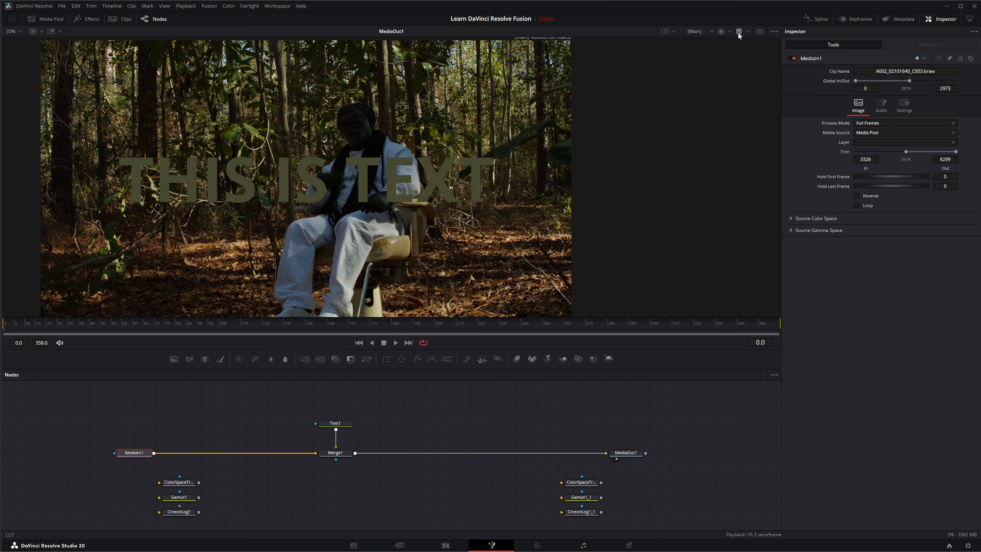
{"action": "left_click", "coordinate": [737, 32]}
Step: In the viewer's Gamut View LUT editor, set both the source space and output space to No Change and close the editor
{"action": "left_click", "coordinate": [748, 32]}
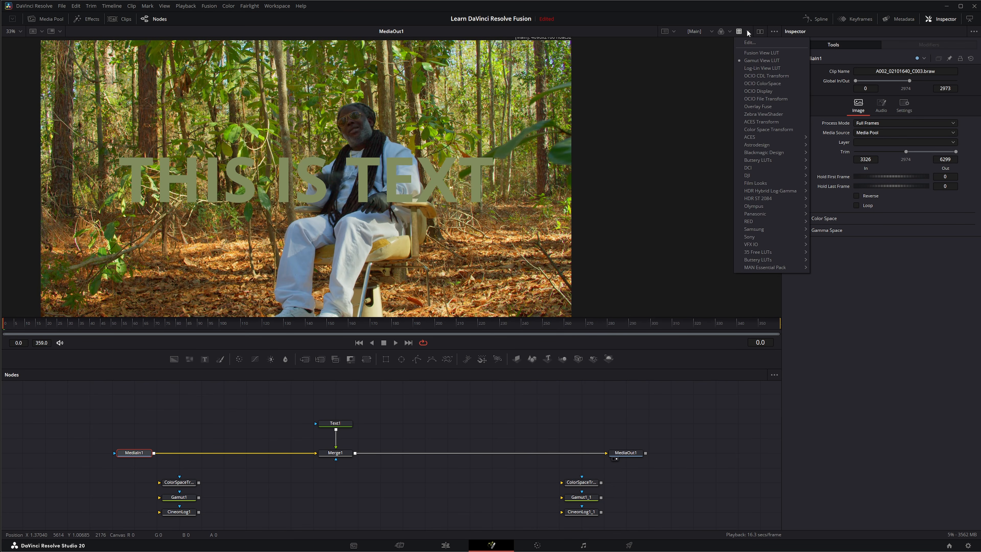
{"action": "left_click", "coordinate": [753, 44]}
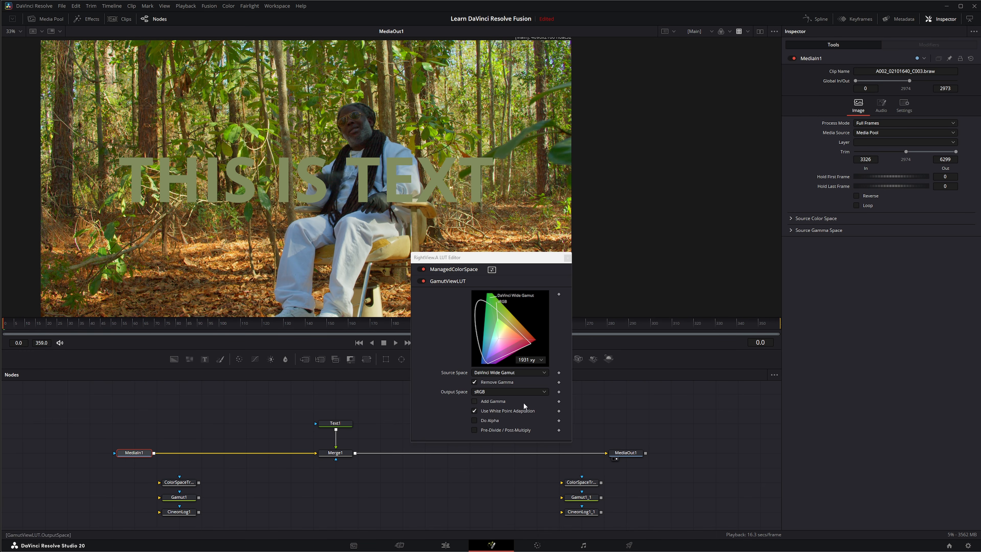
{"action": "left_click", "coordinate": [525, 372]}
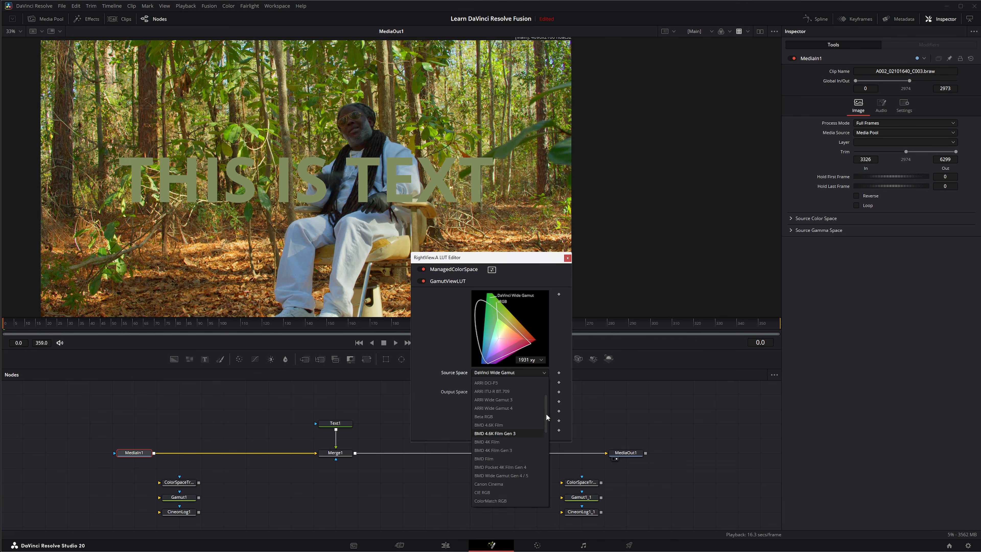
{"action": "scroll", "coordinate": [502, 464], "scroll_direction": "up", "scroll_amount": 3}
{"action": "left_click", "coordinate": [494, 383]}
{"action": "left_click", "coordinate": [541, 392]}
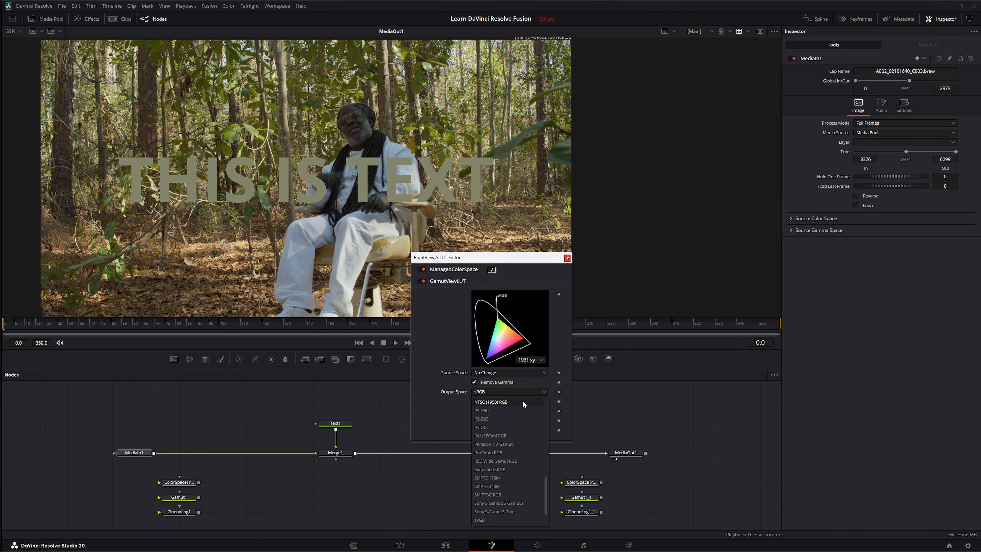
{"action": "left_click_drag", "start_coordinate": [546, 478], "coordinate": [546, 402]}
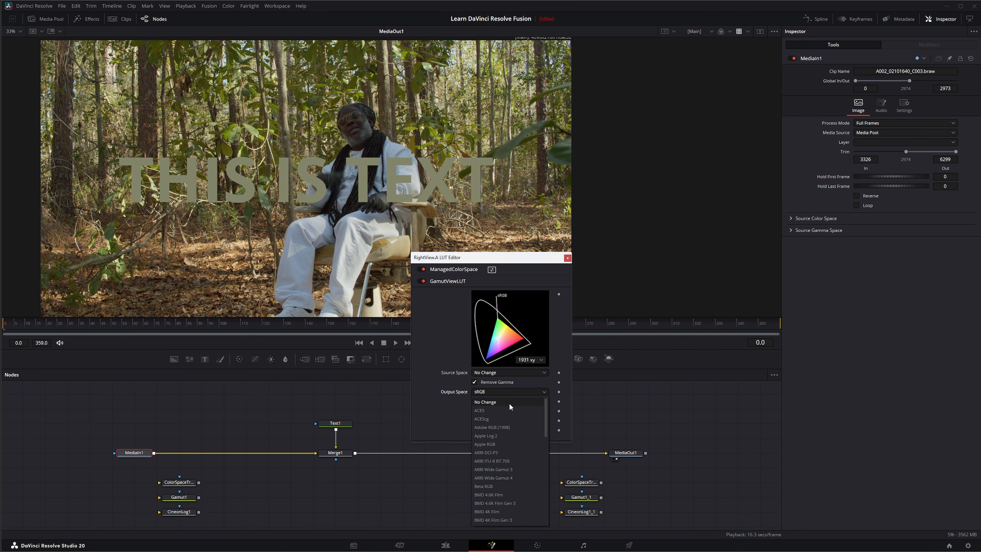
{"action": "left_click", "coordinate": [502, 400]}
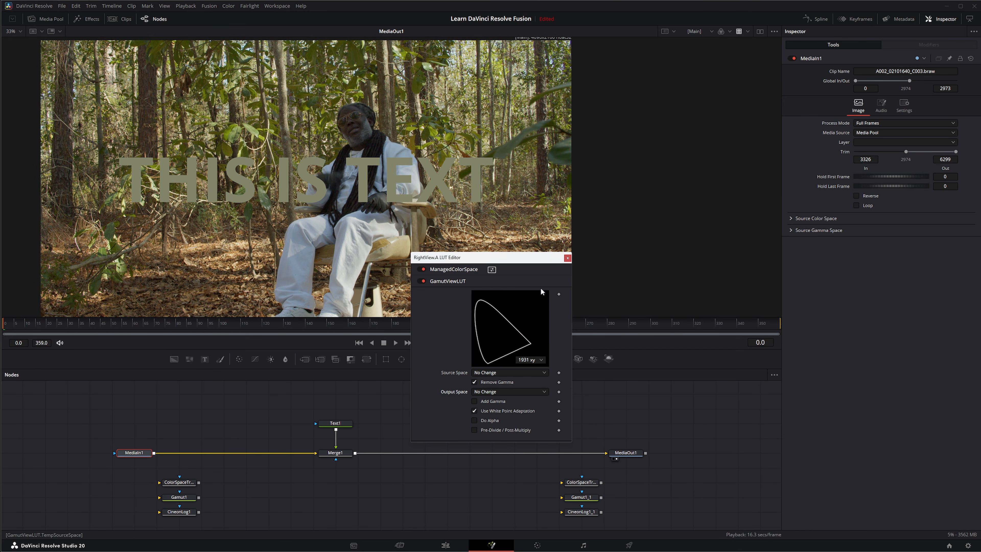
{"action": "left_click", "coordinate": [566, 257]}
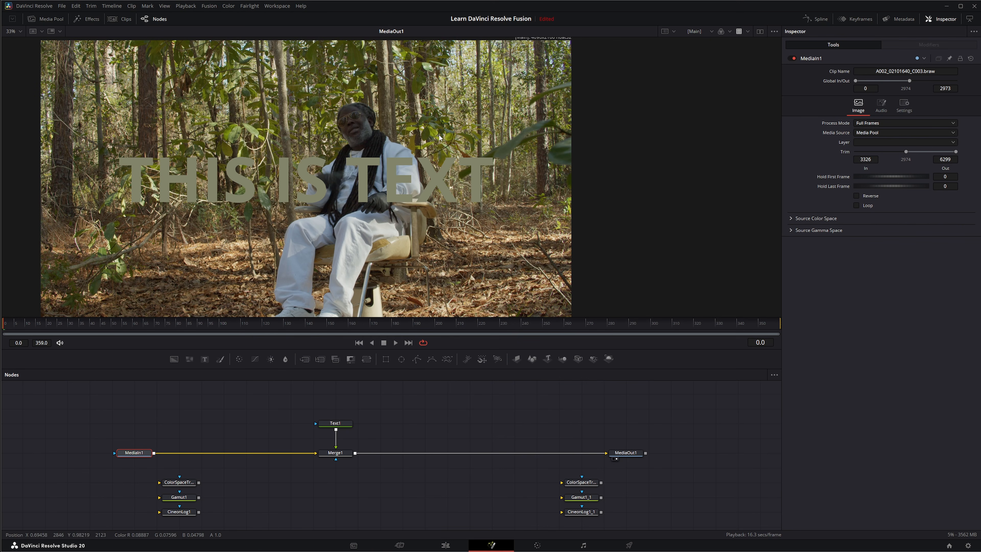
Step: Toggle the edited Gamut View LUT repeatedly to compare the managed image with and without gamma removal
{"action": "left_click", "coordinate": [738, 30]}
{"action": "left_click", "coordinate": [737, 30]}
{"action": "left_click", "coordinate": [738, 30]}
{"action": "left_click", "coordinate": [738, 30]}
Step: Add the clip of the woman in the red shirt from the Footage bin to the node graph and view it
{"action": "left_click", "coordinate": [51, 19]}
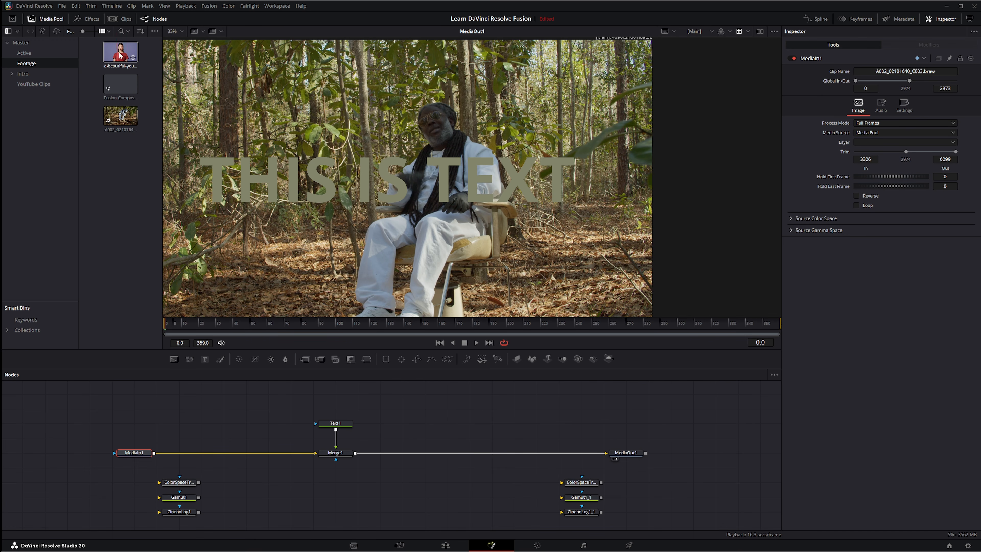
{"action": "left_click_drag", "start_coordinate": [119, 55], "coordinate": [247, 359]}
{"action": "left_click_drag", "start_coordinate": [236, 419], "coordinate": [236, 419]}
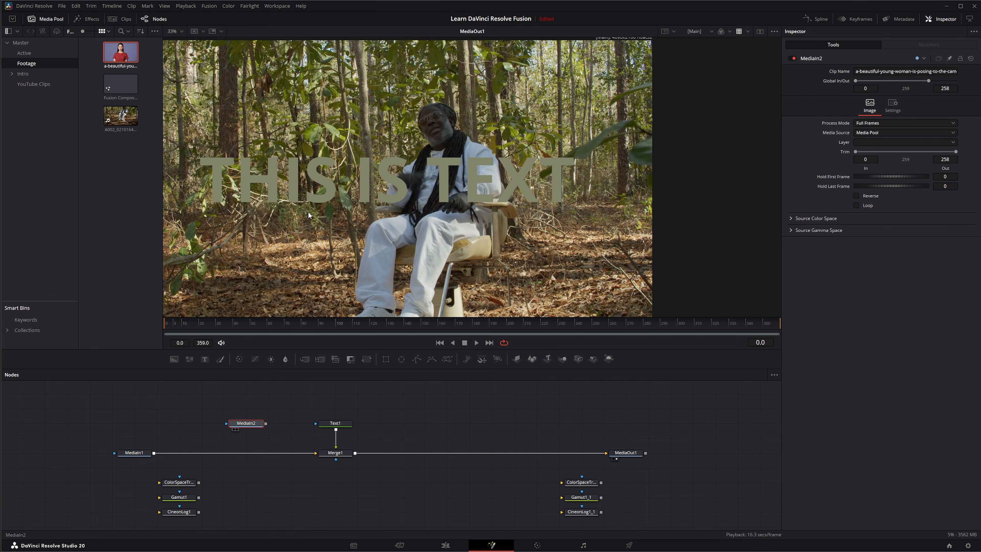
{"action": "key", "text": "1"}
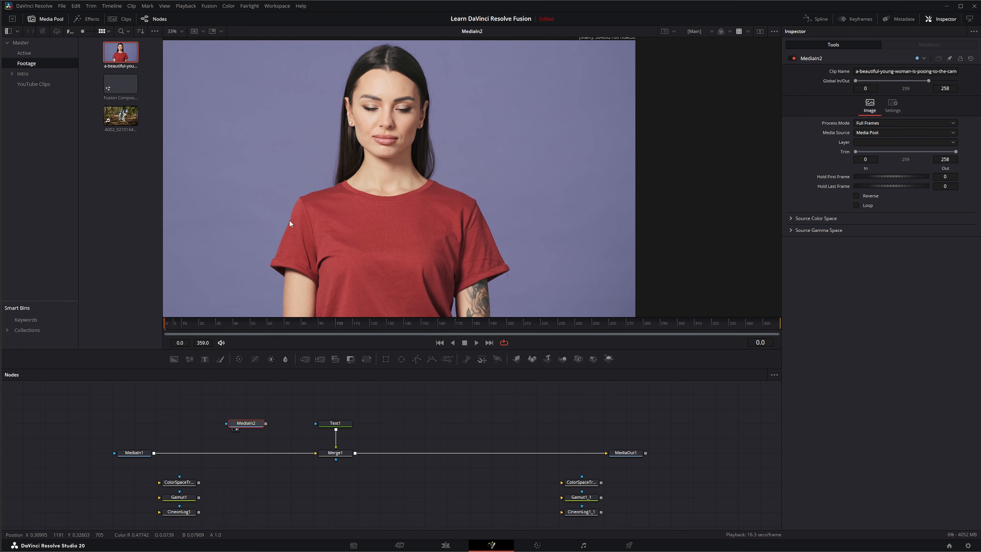
Step: Delete the MediaIn2 node, show MediaIn1 in the viewer and hide the media pool
{"action": "left_click_drag", "start_coordinate": [195, 402], "coordinate": [278, 432]}
{"action": "key", "text": "Delete"}
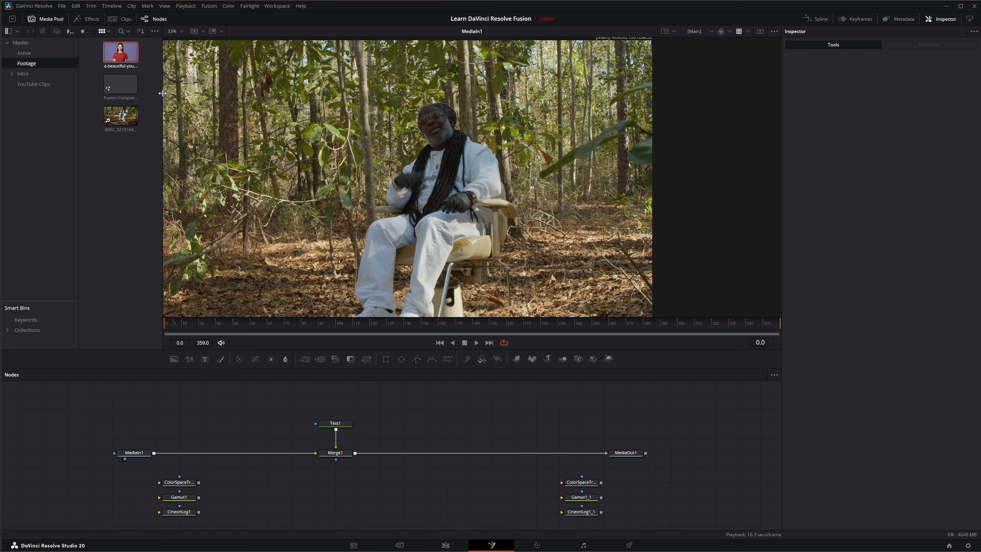
{"action": "left_click", "coordinate": [46, 19]}
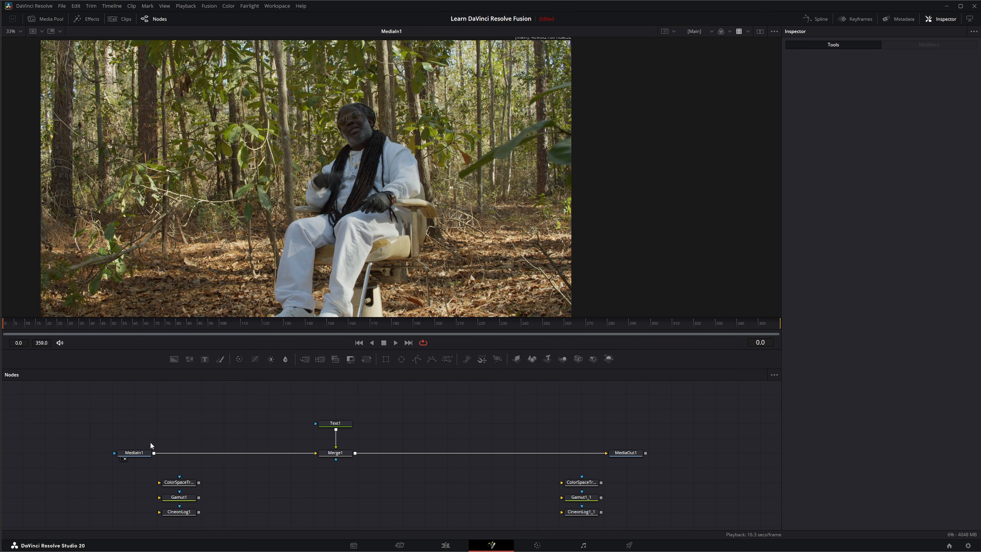
Step: Select MediaIn1, check the color-managed composite on the Edit page and return to the Fusion page
{"action": "left_click", "coordinate": [137, 452]}
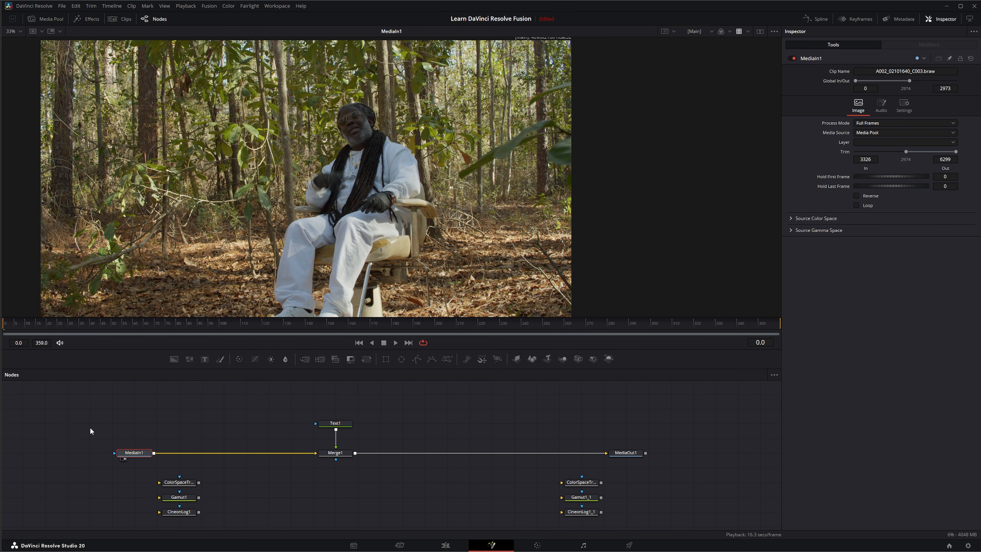
{"action": "left_click_drag", "start_coordinate": [104, 422], "coordinate": [167, 462]}
{"action": "left_click", "coordinate": [448, 546]}
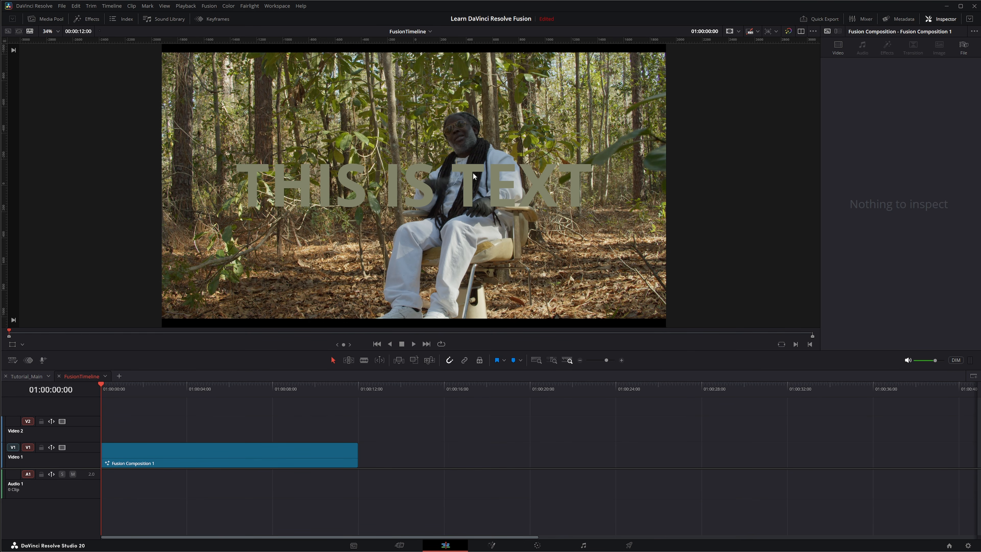
{"action": "left_click", "coordinate": [491, 545]}
Step: Resample Text1's colour from the green leaf beside the seated man in the color-managed image
{"action": "left_click", "coordinate": [336, 453]}
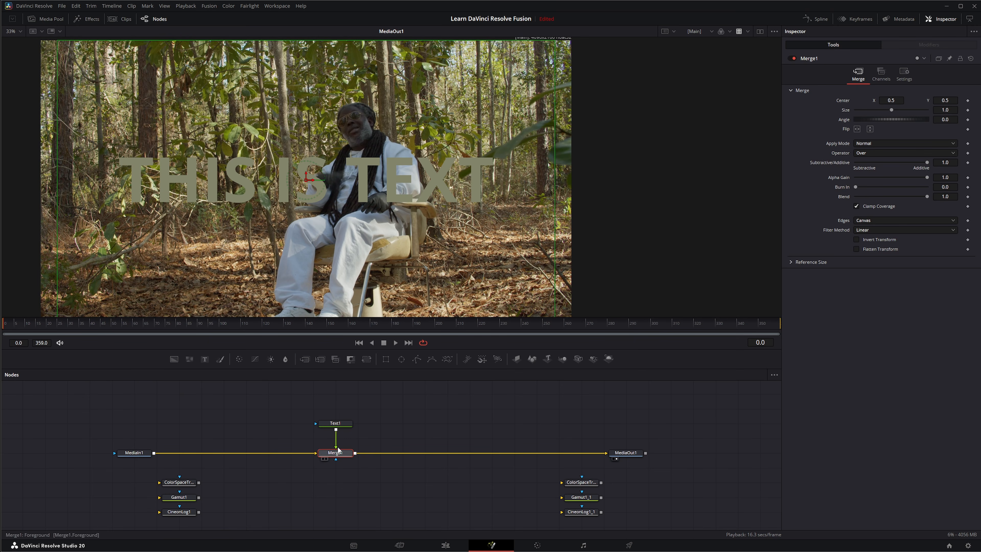
{"action": "left_click", "coordinate": [339, 423]}
{"action": "mouse_move", "coordinate": [890, 198]}
{"action": "left_mouse_down"}
{"action": "mouse_move", "coordinate": [386, 162]}
{"action": "mouse_move", "coordinate": [428, 128]}
{"action": "mouse_move", "coordinate": [468, 170]}
{"action": "left_mouse_up"}
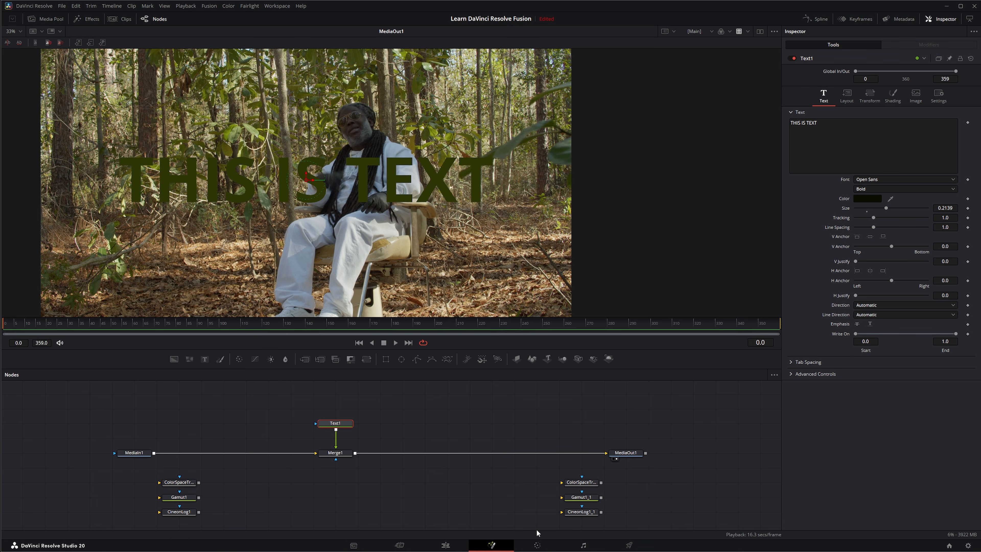
{"action": "left_click_drag", "start_coordinate": [177, 421], "coordinate": [250, 466]}
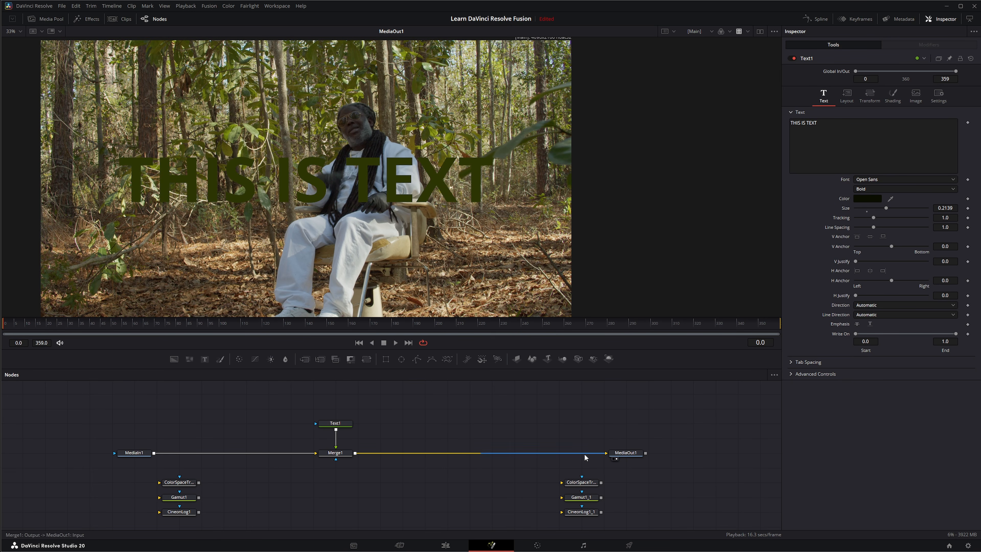
{"action": "left_click_drag", "start_coordinate": [114, 450], "coordinate": [143, 469]}
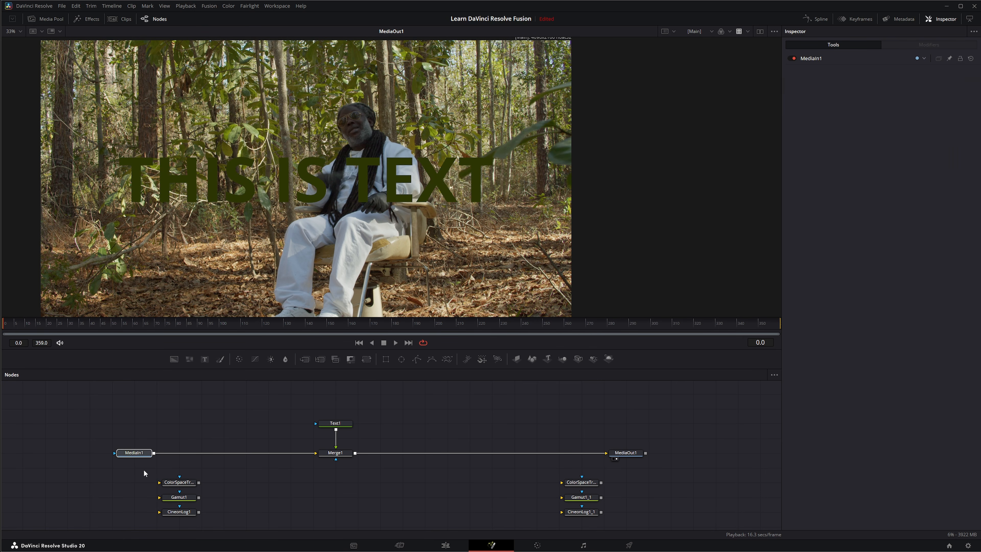
{"action": "left_click", "coordinate": [139, 453]}
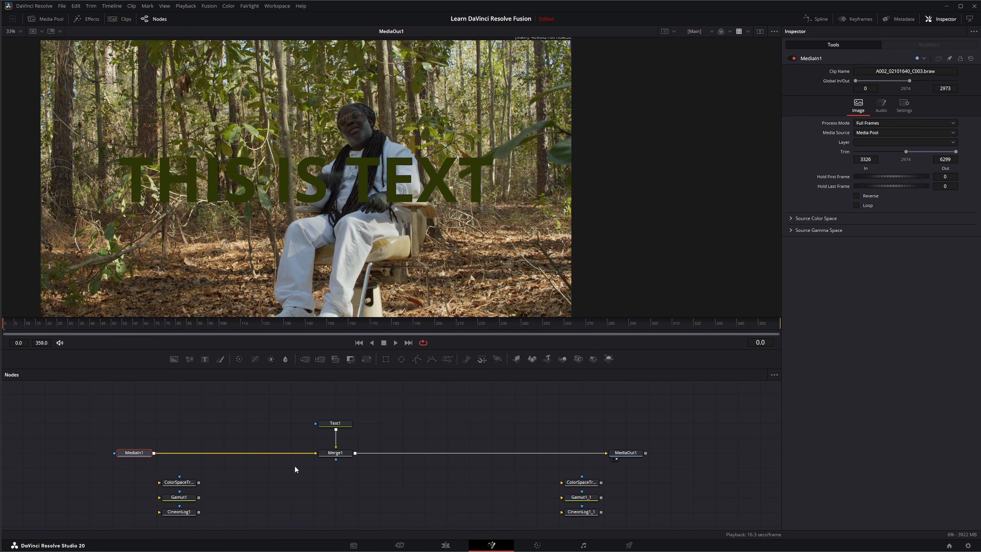
{"action": "left_click_drag", "start_coordinate": [296, 394], "coordinate": [354, 478]}
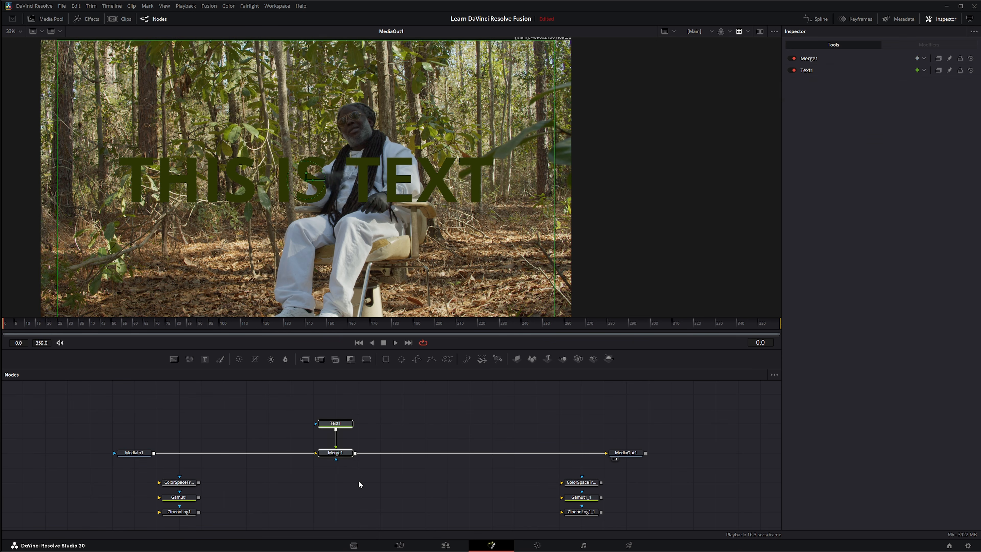
{"action": "left_click", "coordinate": [627, 454]}
Step: Check the composite on the Edit page, then raise the midtones of node 01's custom curve on the Color page
{"action": "left_click", "coordinate": [461, 545]}
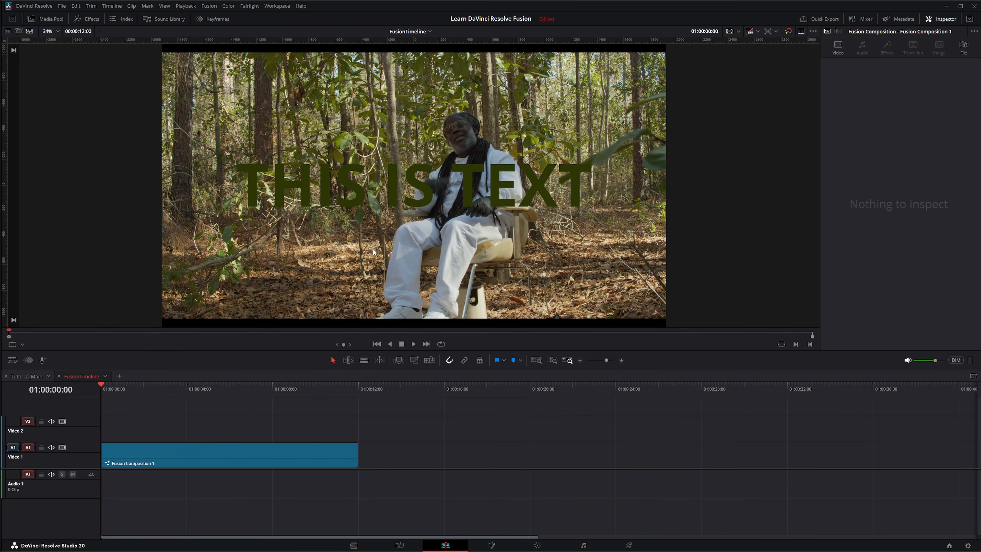
{"action": "left_click", "coordinate": [537, 545]}
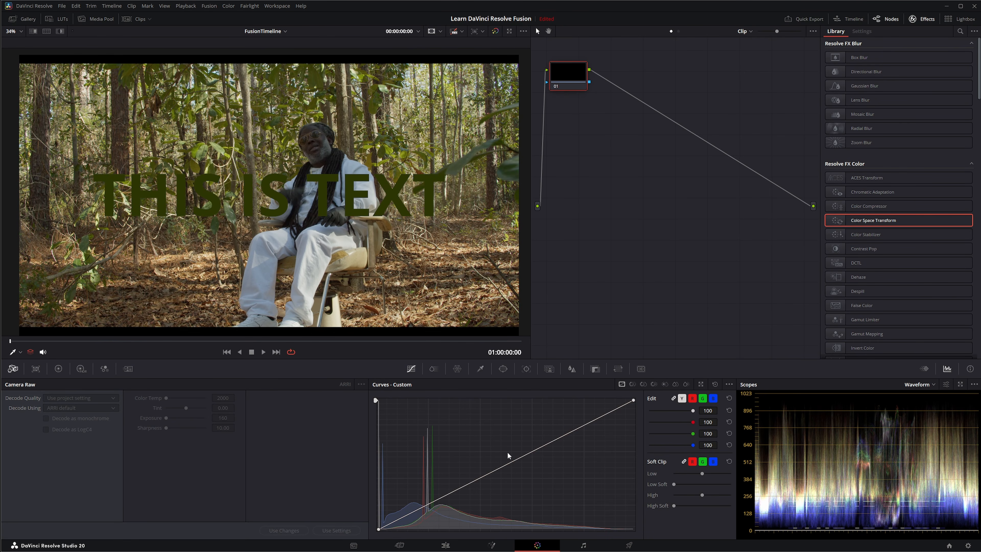
{"action": "left_click_drag", "start_coordinate": [494, 468], "coordinate": [489, 462]}
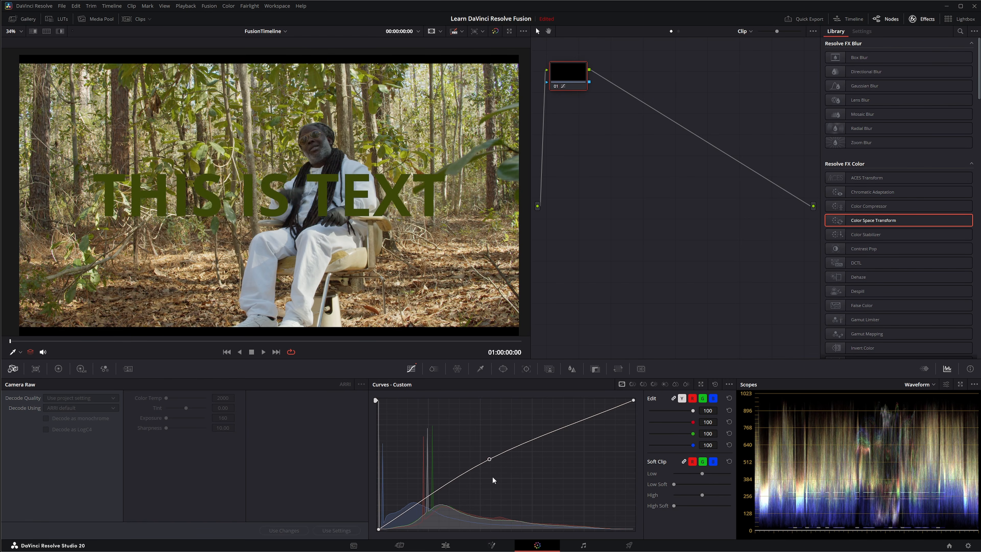
Step: Check the graded composite on the Edit page, return to the Fusion page and select Text1 and Merge1
{"action": "left_click", "coordinate": [448, 545]}
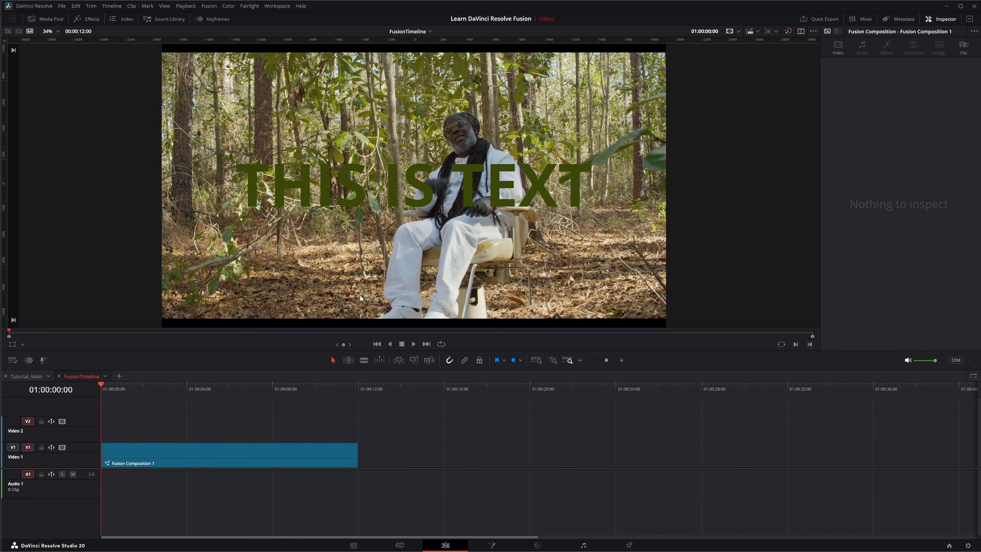
{"action": "left_click", "coordinate": [498, 546]}
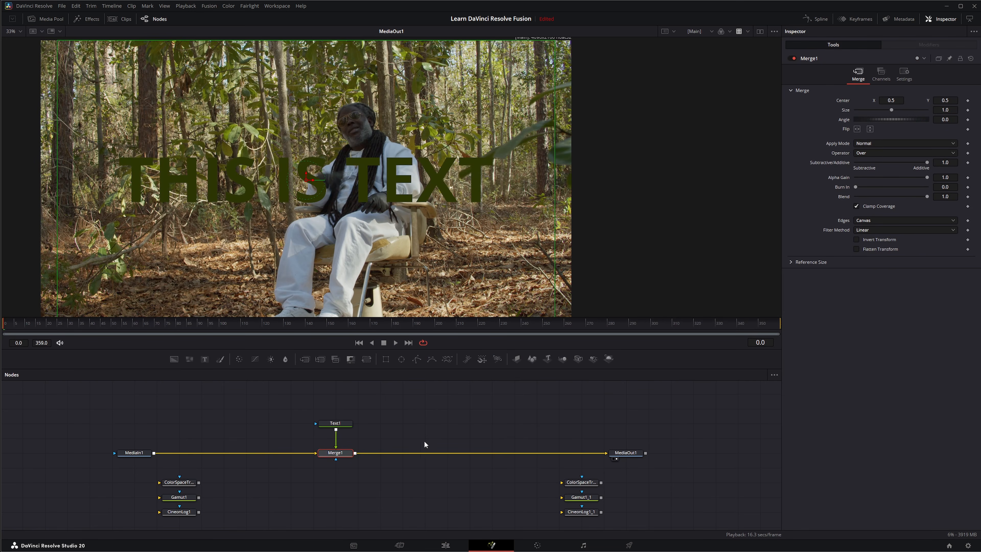
{"action": "left_click", "coordinate": [291, 406]}
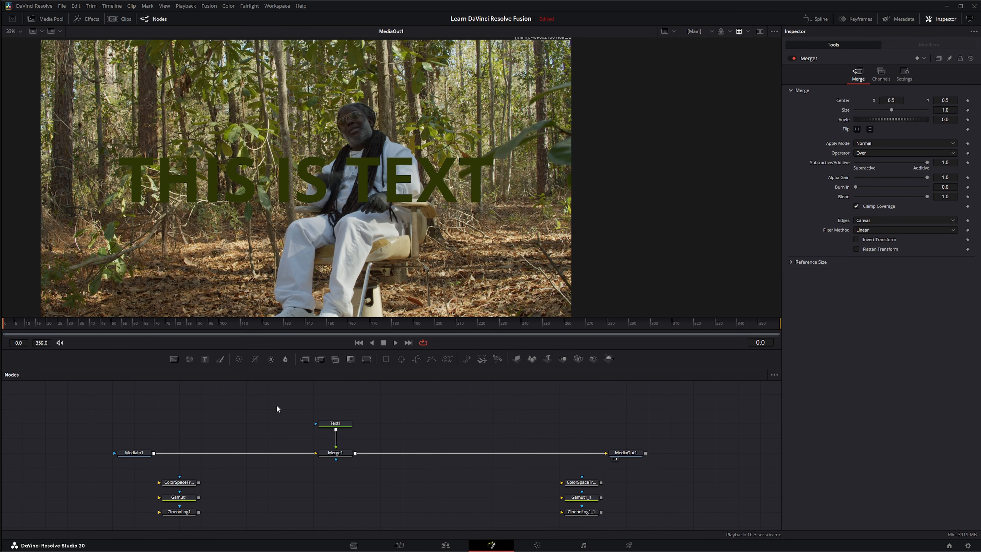
{"action": "left_click_drag", "start_coordinate": [277, 405], "coordinate": [377, 467]}
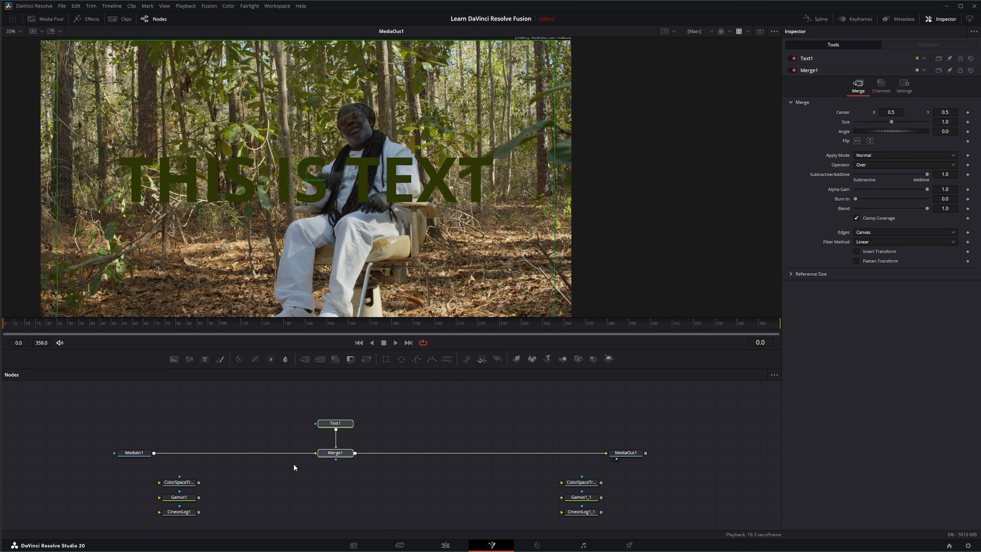
{"action": "left_click_drag", "start_coordinate": [286, 406], "coordinate": [377, 483]}
{"action": "left_click", "coordinate": [119, 449]}
{"action": "left_click_drag", "start_coordinate": [91, 412], "coordinate": [171, 465]}
{"action": "left_click_drag", "start_coordinate": [586, 438], "coordinate": [648, 473]}
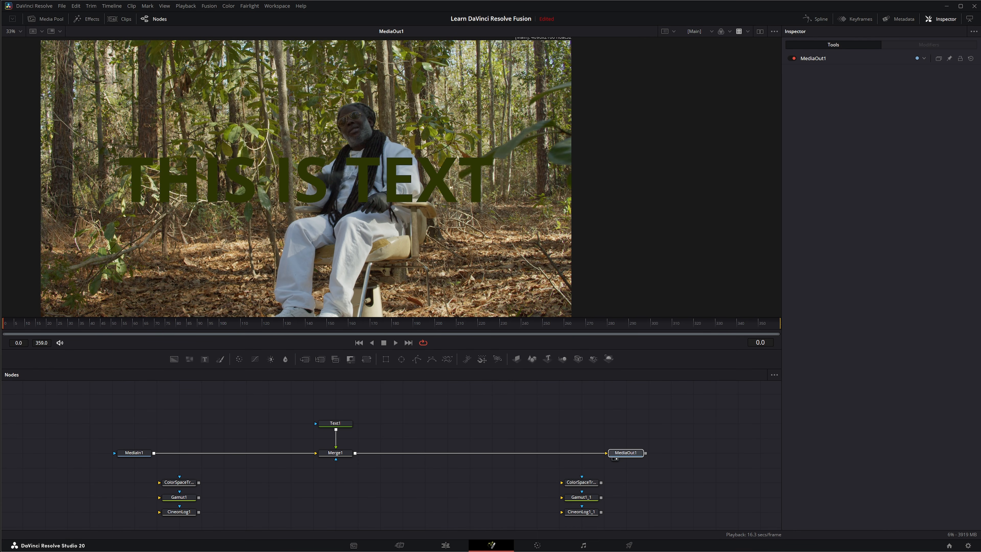
Step: Set the project's color science to DaVinci YRGB in the color management settings and save
{"action": "left_click", "coordinate": [967, 545]}
{"action": "left_click", "coordinate": [963, 103]}
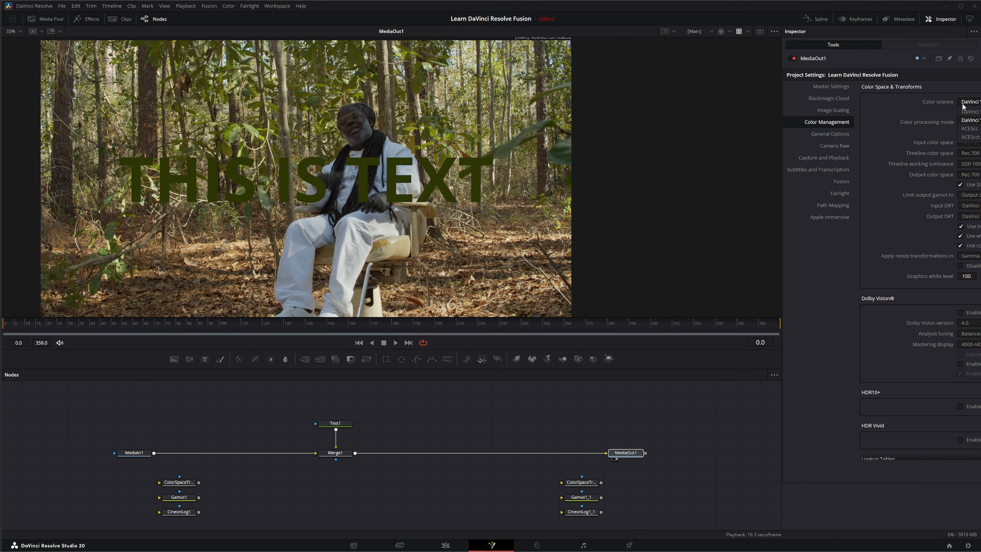
{"action": "left_click", "coordinate": [977, 112]}
{"action": "key", "text": "Return"}
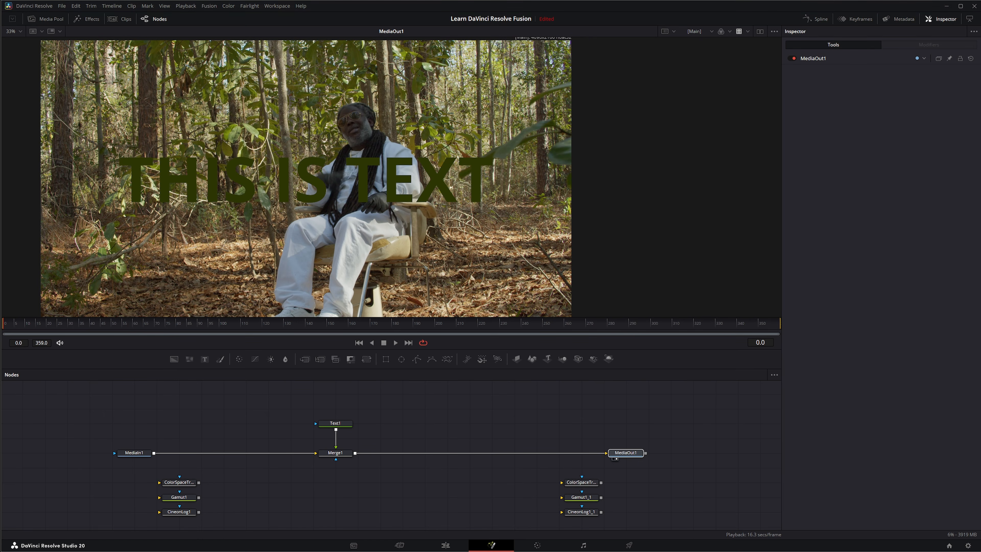
{"action": "left_click", "coordinate": [459, 419]}
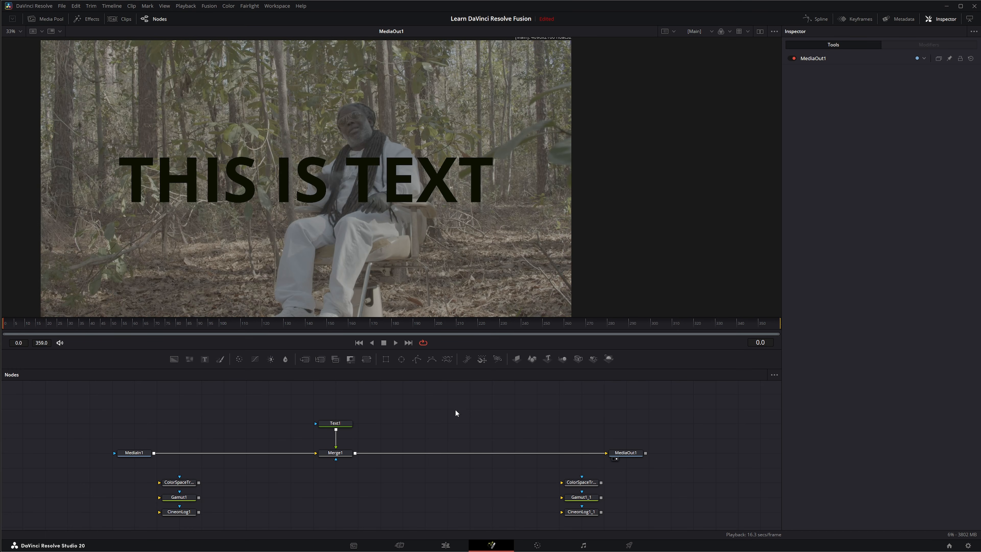
Step: Insert ColorSpaceTransform1 between MediaIn1 and Merge1, and ColorSpaceTransform1_1 between Merge1 and MediaOut1
{"action": "left_click", "coordinate": [175, 484]}
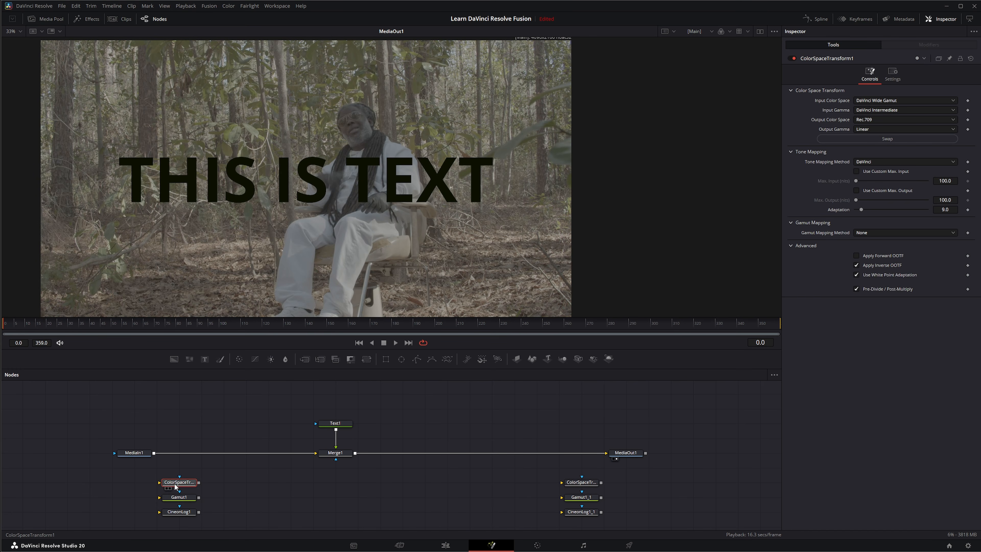
{"action": "left_click_drag", "start_coordinate": [175, 486], "coordinate": [179, 455]}
{"action": "left_click", "coordinate": [587, 484]}
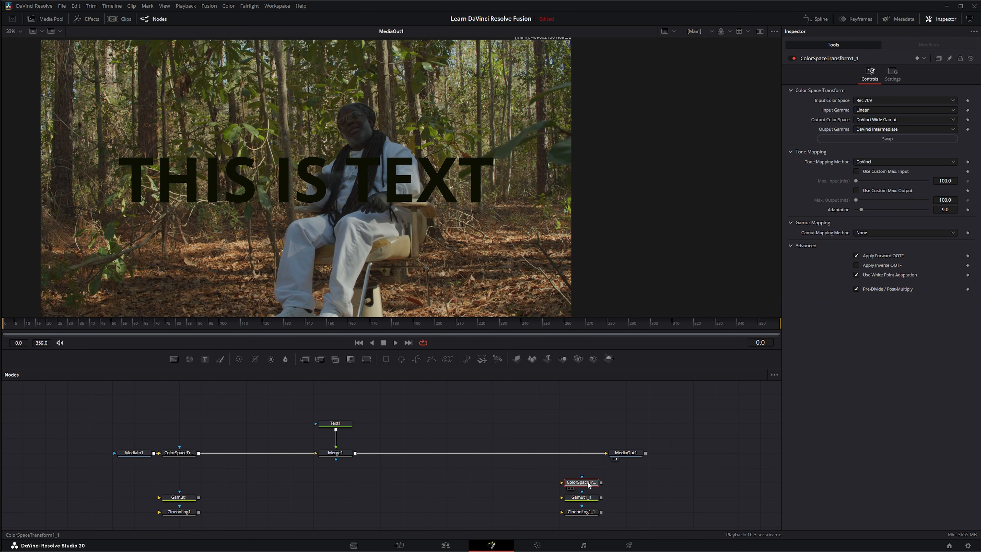
{"action": "left_click_drag", "start_coordinate": [587, 485], "coordinate": [578, 456]}
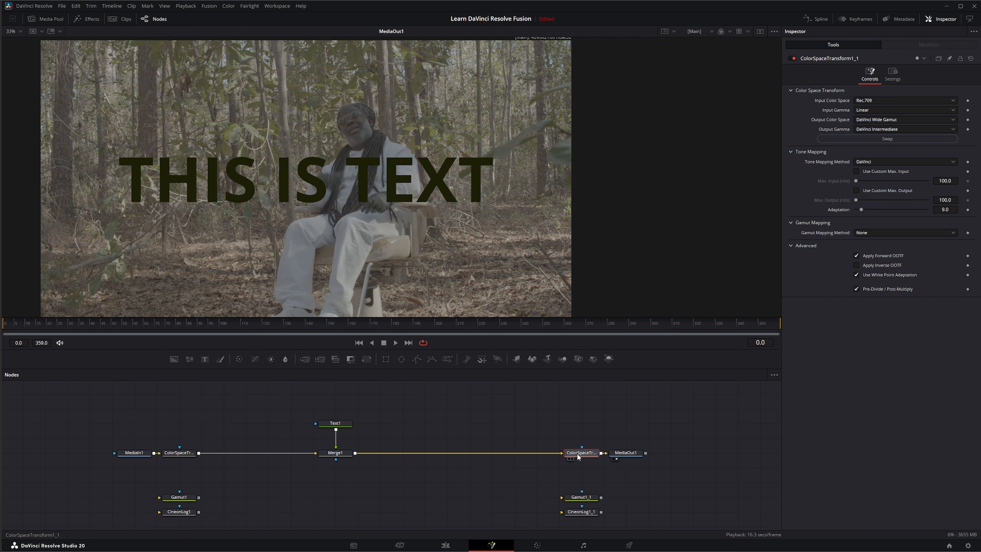
Step: View Merge1 and resample Text1's colour from the green leaf beside the seated man
{"action": "left_click", "coordinate": [335, 453]}
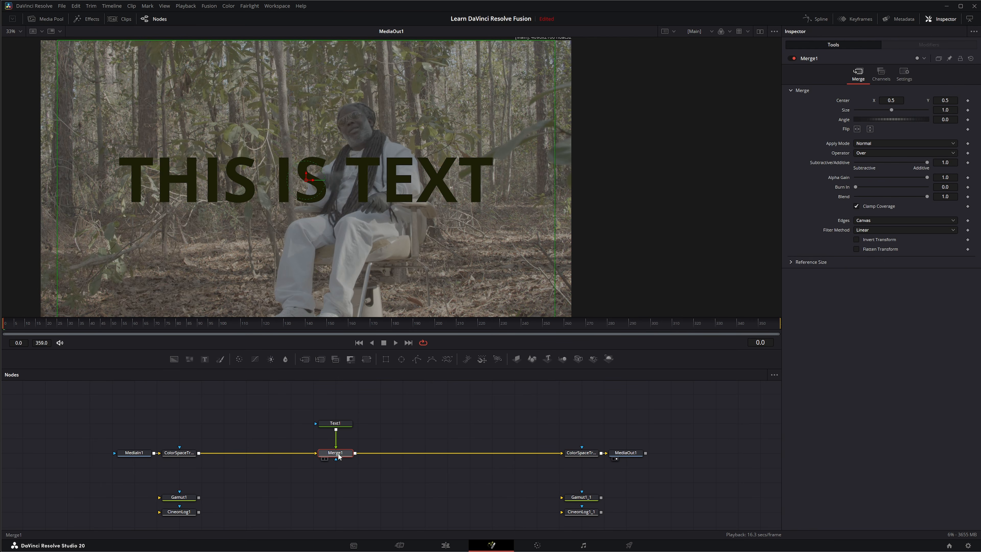
{"action": "key", "text": "1"}
{"action": "left_click", "coordinate": [335, 423]}
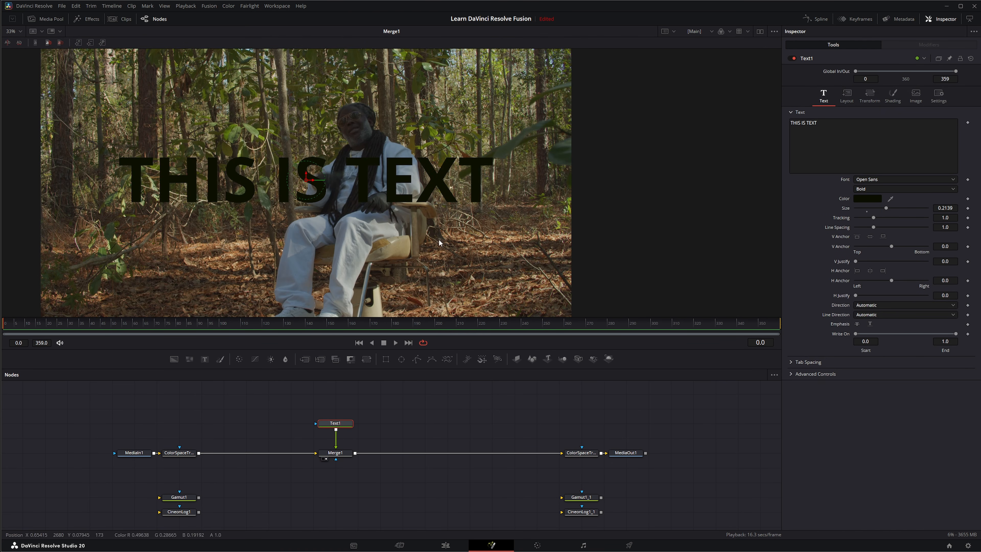
{"action": "left_click_drag", "start_coordinate": [890, 199], "coordinate": [470, 170]}
{"action": "left_click_drag", "start_coordinate": [370, 470], "coordinate": [271, 411]}
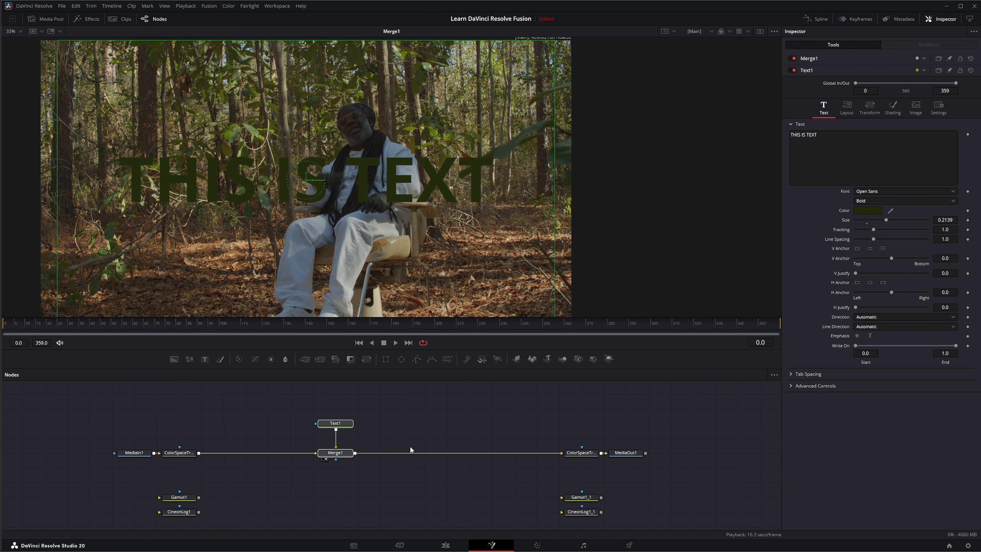
{"action": "left_click", "coordinate": [247, 433]}
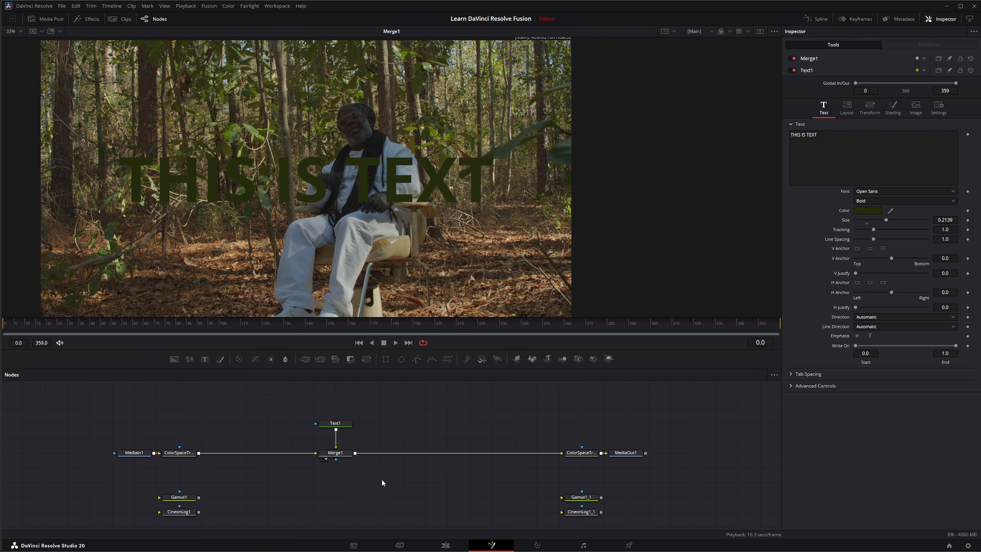
Step: Take ColorSpaceTransform1 out of the flow to compare the log image, and reinsert it between MediaIn1 and Merge1
{"action": "left_click_drag", "start_coordinate": [179, 454], "coordinate": [180, 483]}
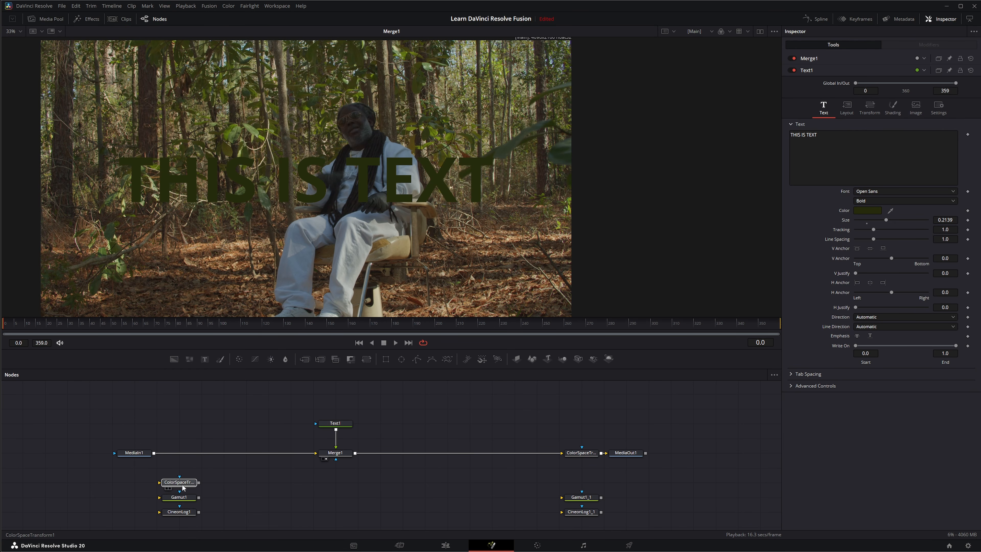
{"action": "left_click_drag", "start_coordinate": [100, 426], "coordinate": [170, 469]}
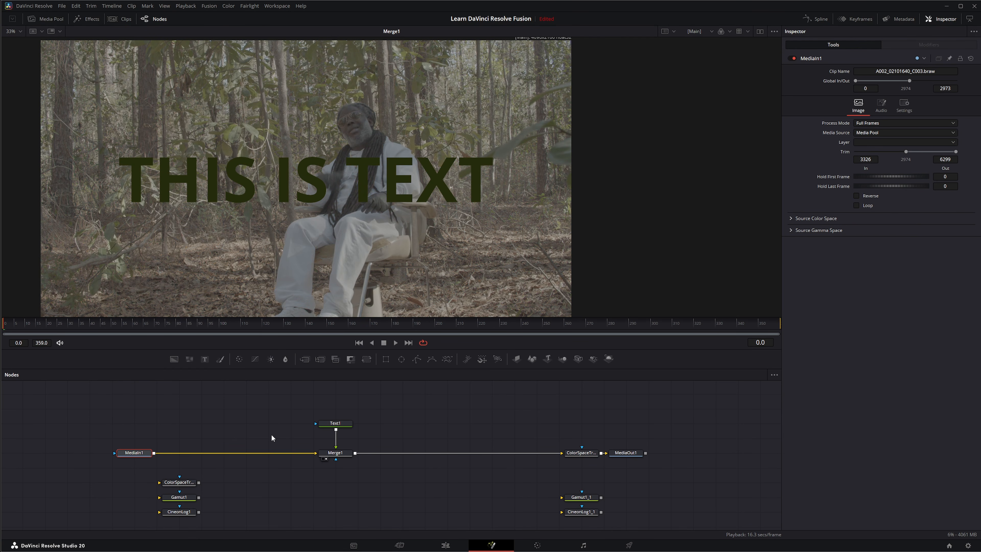
{"action": "left_click_drag", "start_coordinate": [293, 391], "coordinate": [377, 484]}
{"action": "left_click", "coordinate": [338, 423]}
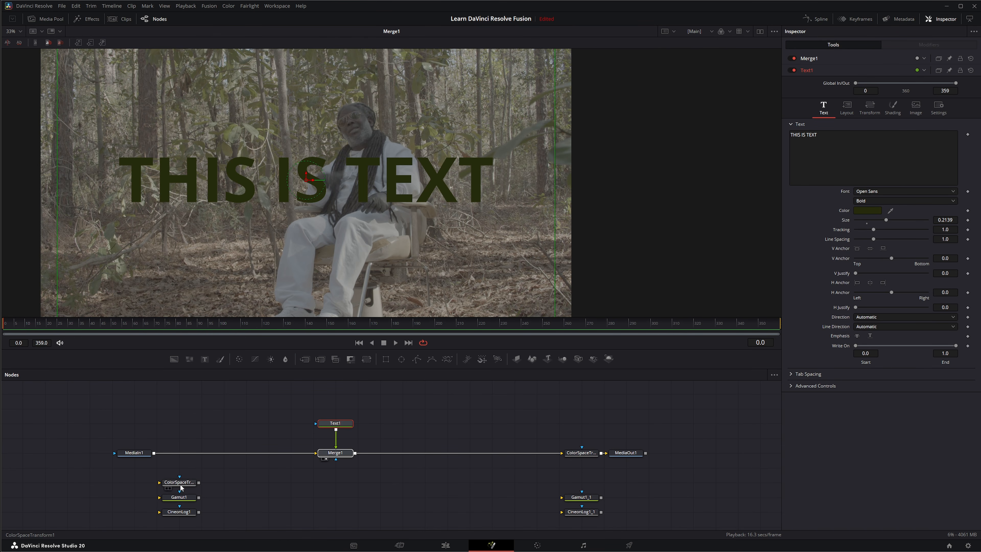
{"action": "left_click_drag", "start_coordinate": [174, 487], "coordinate": [195, 458]}
{"action": "left_click_drag", "start_coordinate": [282, 395], "coordinate": [501, 487]}
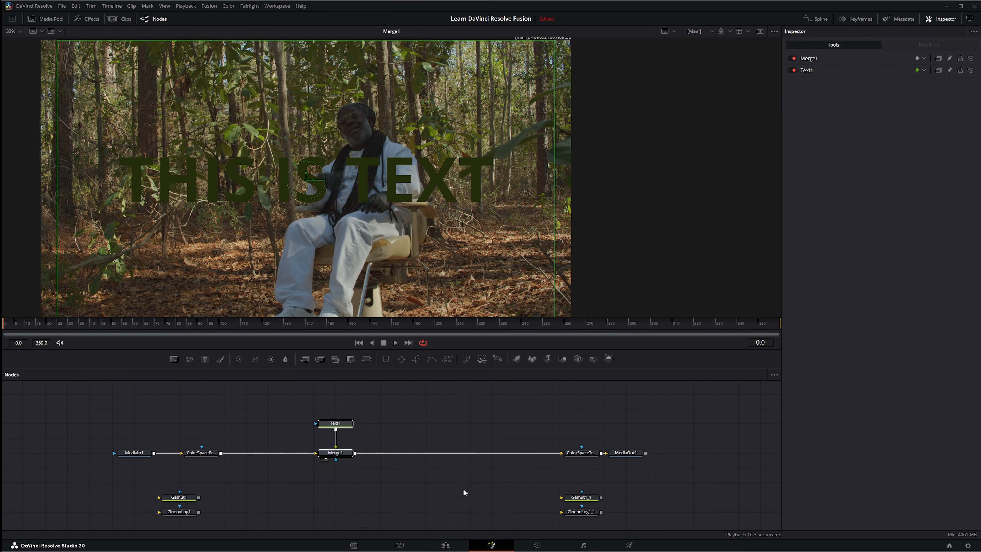
Step: Pull both ColorSpaceTransform nodes out of the flow and move Text1 up to leave room above Merge1
{"action": "left_click_drag", "start_coordinate": [212, 455], "coordinate": [234, 426]}
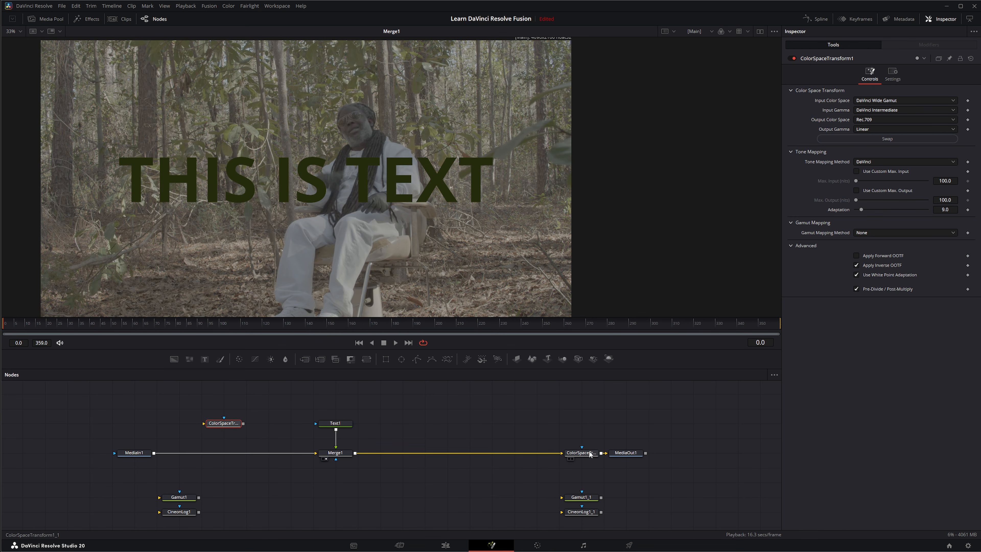
{"action": "left_click_drag", "start_coordinate": [585, 453], "coordinate": [582, 408]}
{"action": "left_click_drag", "start_coordinate": [323, 428], "coordinate": [324, 413]}
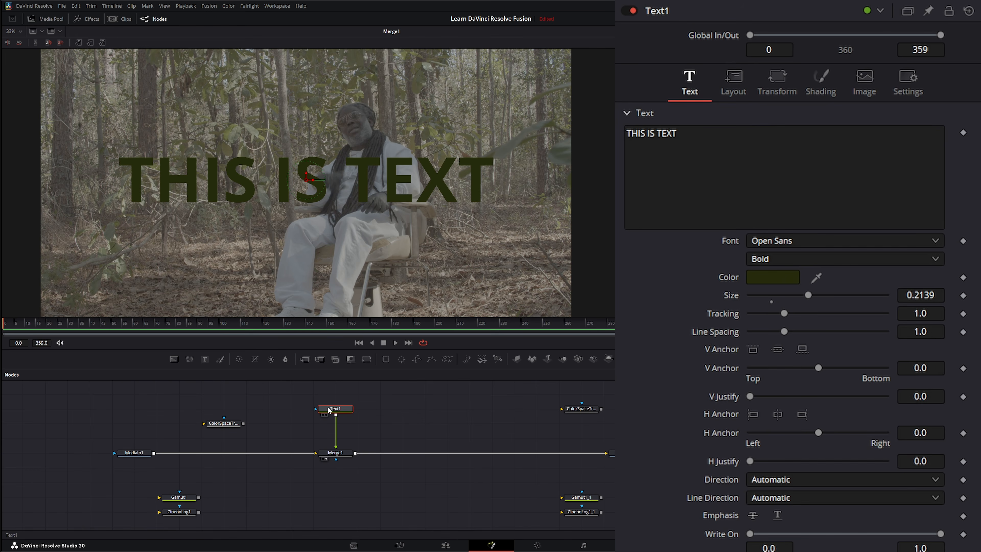
Step: Add a Gamut node between Text1 and Merge1
{"action": "key", "text": "shift+space"}
{"action": "type", "text": "cin"}
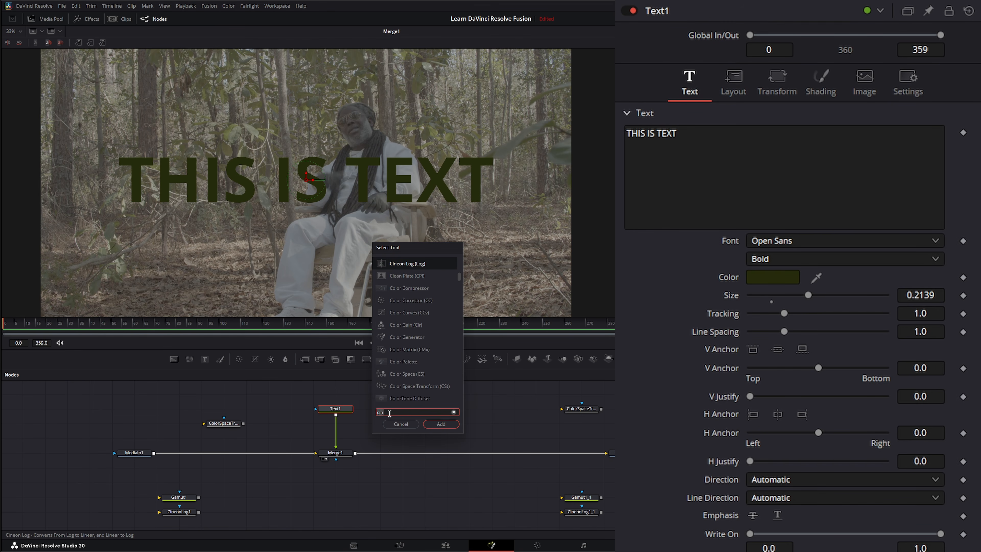
{"action": "key", "text": "BackSpace"}
{"action": "key", "text": "BackSpace"}
{"action": "key", "text": "BackSpace"}
{"action": "type", "text": "ga"}
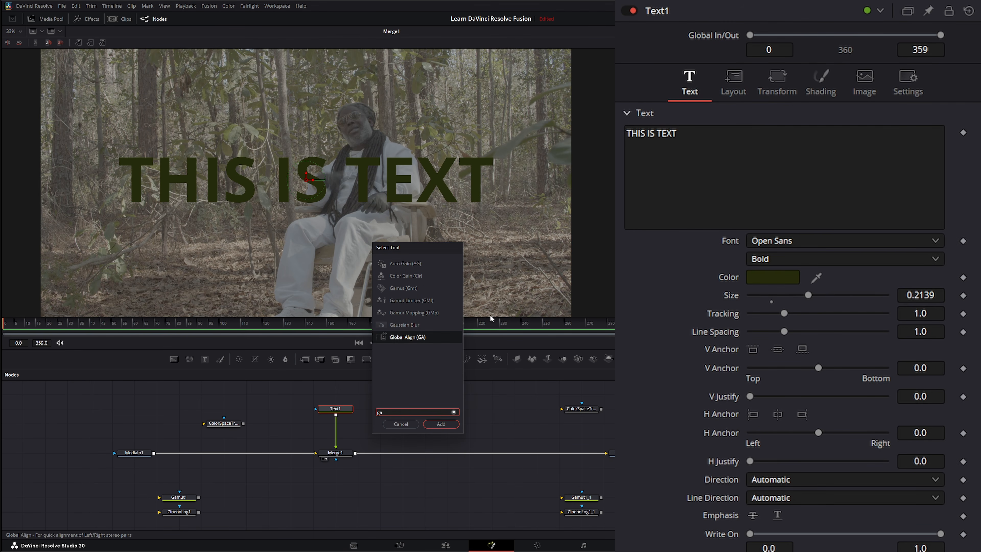
{"action": "type", "text": "mut"}
{"action": "left_click", "coordinate": [441, 424]}
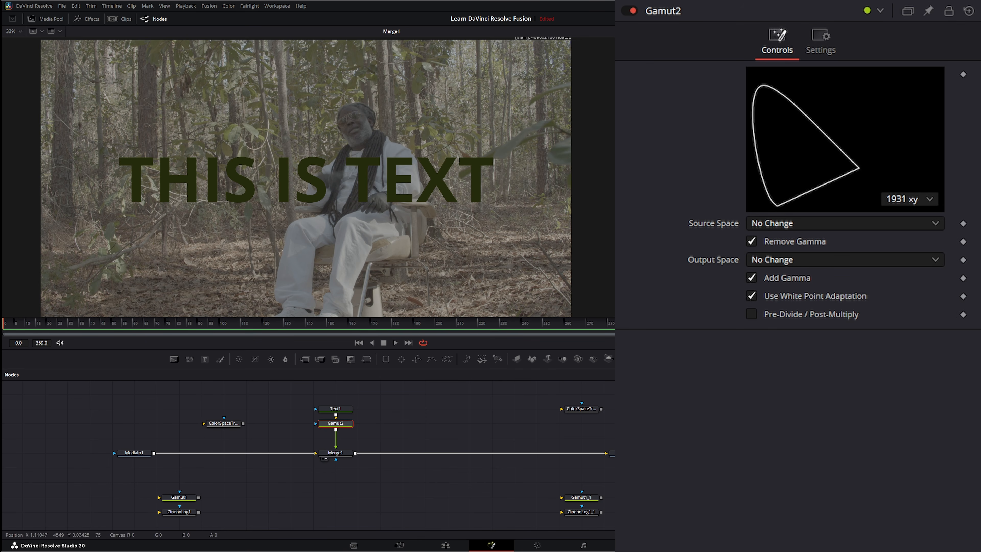
Step: Set Gamut2's source space to sRGB and its output space to DaVinci Wide Gamut
{"action": "left_click", "coordinate": [780, 225]}
{"action": "left_click_drag", "start_coordinate": [937, 307], "coordinate": [928, 476]}
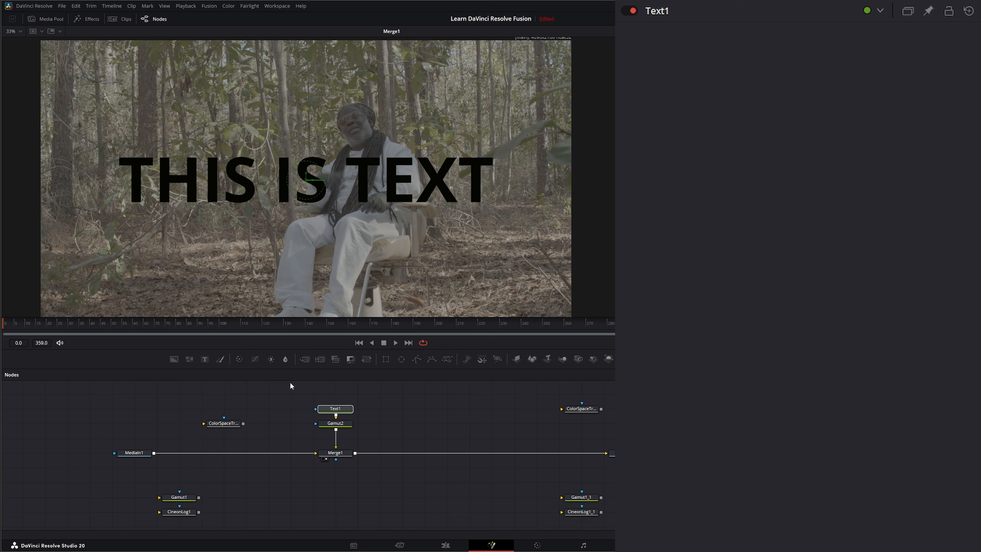
{"action": "left_click_drag", "start_coordinate": [300, 388], "coordinate": [360, 413]}
{"action": "left_click", "coordinate": [335, 425]}
{"action": "left_click", "coordinate": [785, 263]}
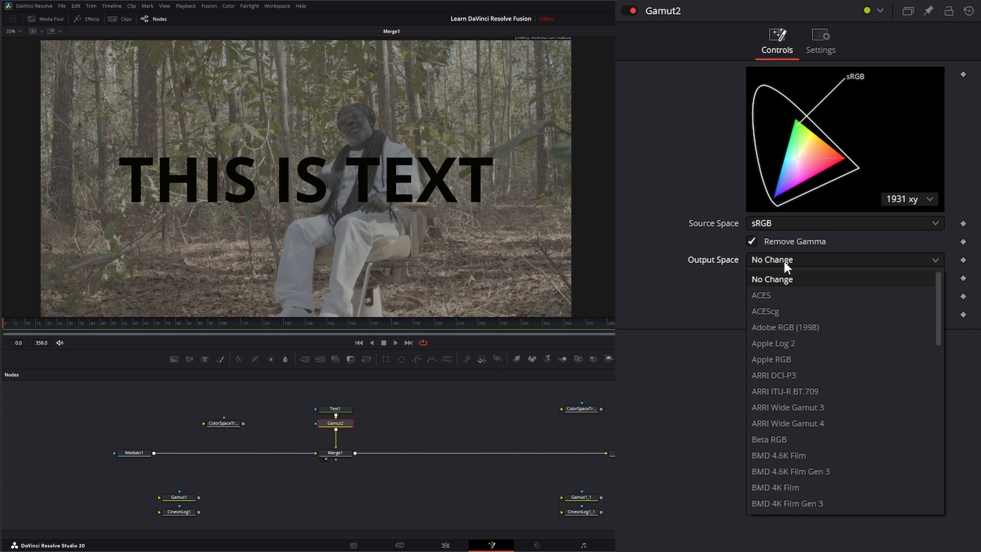
{"action": "scroll", "coordinate": [799, 436], "scroll_direction": "down", "scroll_amount": 3}
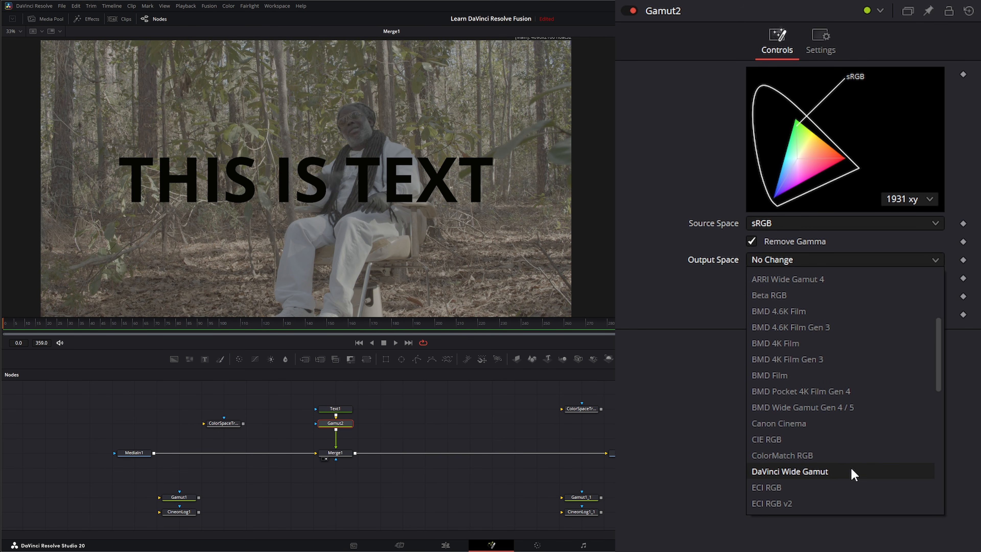
{"action": "left_click", "coordinate": [834, 472]}
Step: Turn off Remove Gamma on Gamut2, leaving Add Gamma enabled
{"action": "left_click_drag", "start_coordinate": [78, 446], "coordinate": [194, 483]}
{"action": "left_click_drag", "start_coordinate": [297, 400], "coordinate": [343, 421]}
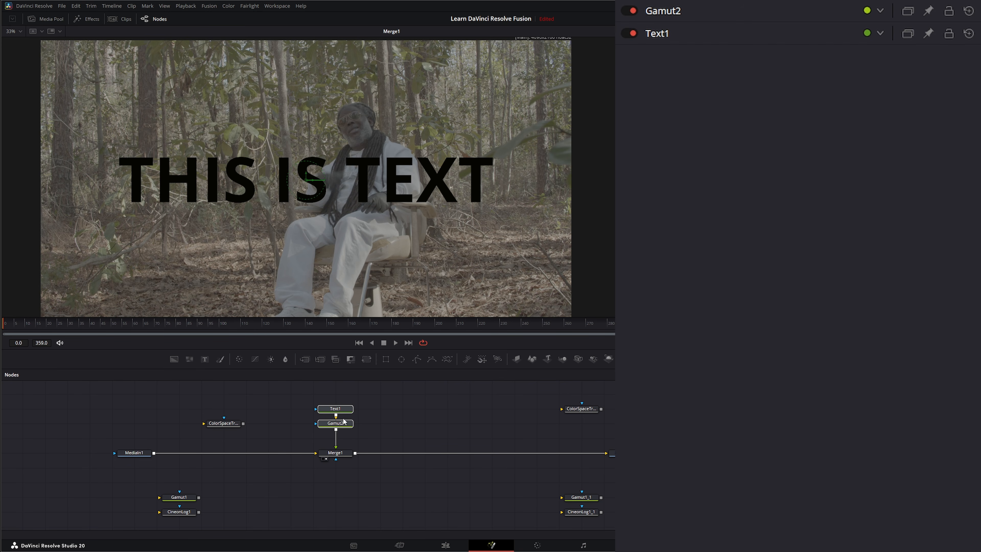
{"action": "left_click", "coordinate": [341, 422]}
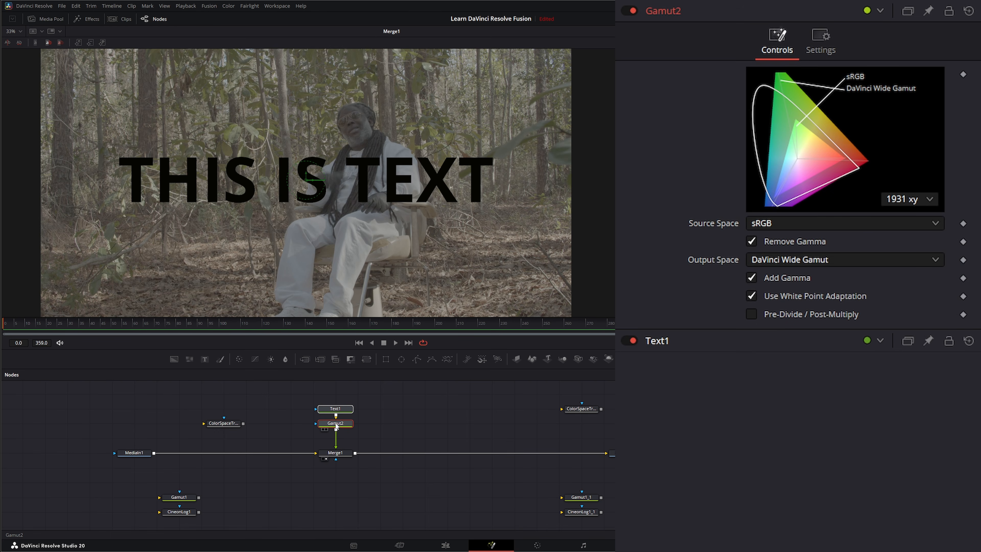
{"action": "left_click", "coordinate": [754, 278]}
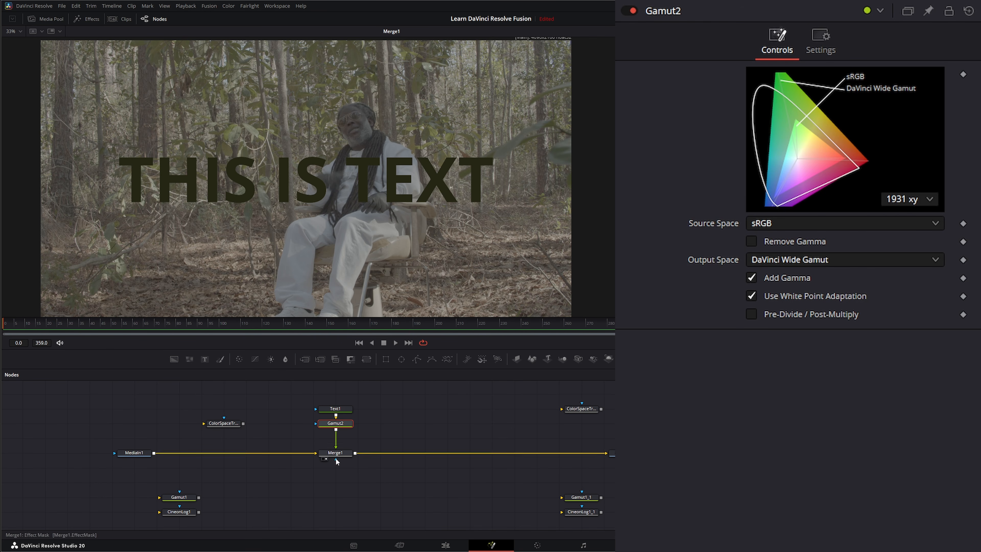
Step: Resample Text1's colour from the leaf beside the man in the log image
{"action": "left_click", "coordinate": [336, 409]}
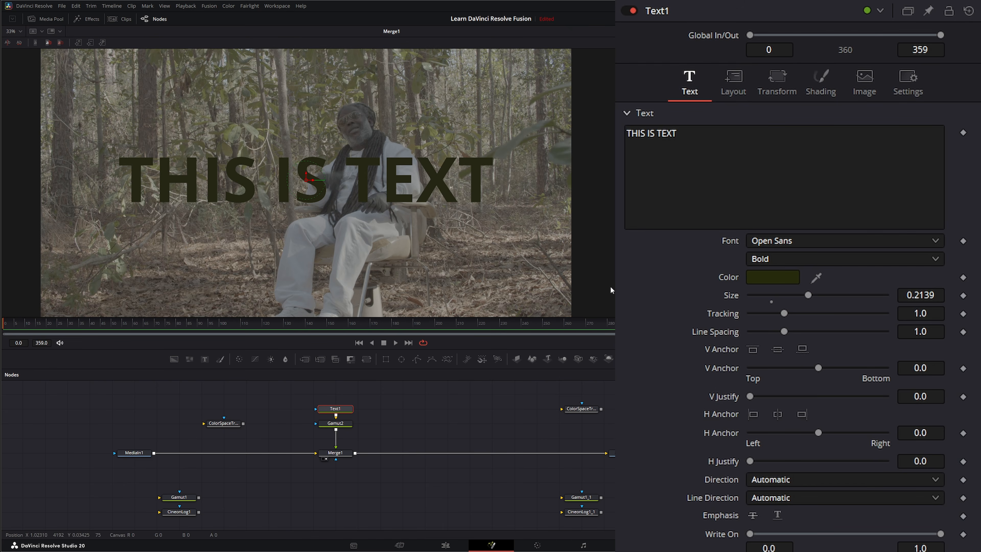
{"action": "left_click_drag", "start_coordinate": [816, 277], "coordinate": [470, 170]}
{"action": "left_click_drag", "start_coordinate": [87, 434], "coordinate": [169, 463]}
{"action": "left_click_drag", "start_coordinate": [309, 394], "coordinate": [361, 438]}
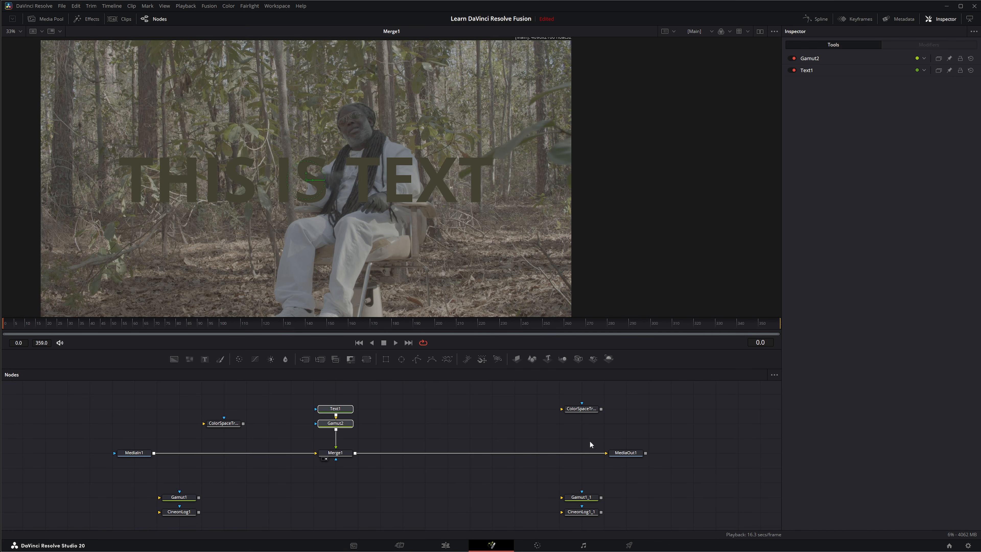
{"action": "left_click_drag", "start_coordinate": [589, 440], "coordinate": [665, 472]}
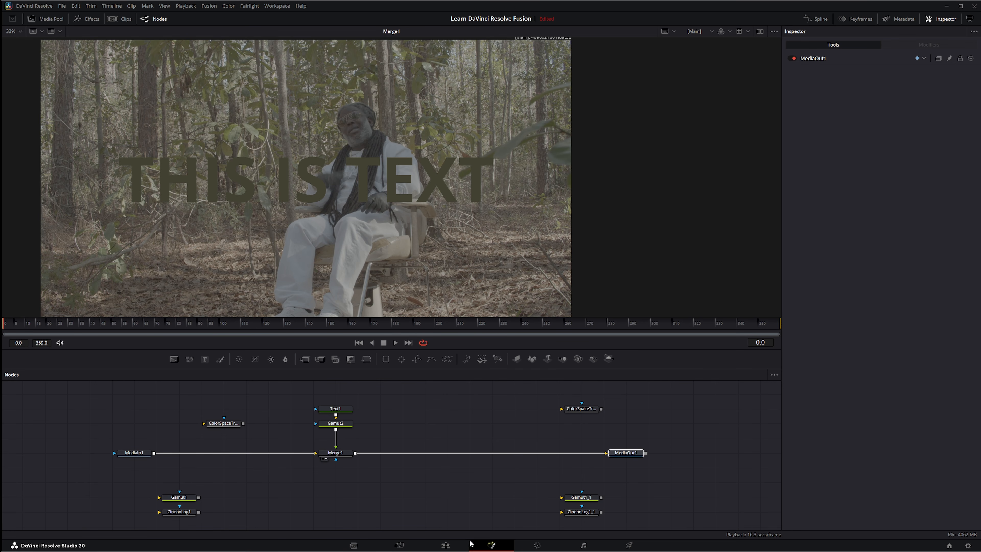
Step: Check the composite on the Edit page, raise the midtones of node 01's custom curve on the Color page, and return to Fusion
{"action": "left_click", "coordinate": [454, 545]}
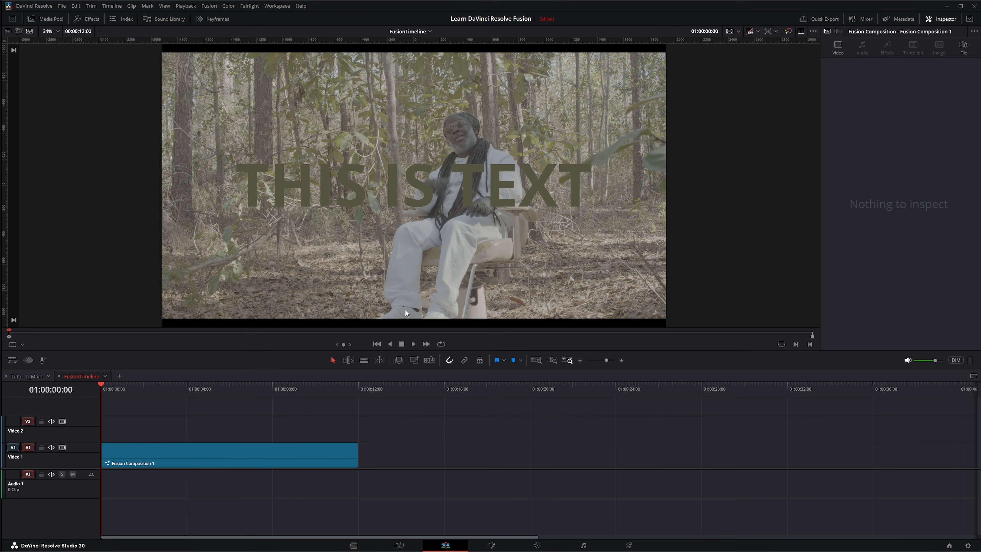
{"action": "left_click", "coordinate": [537, 545]}
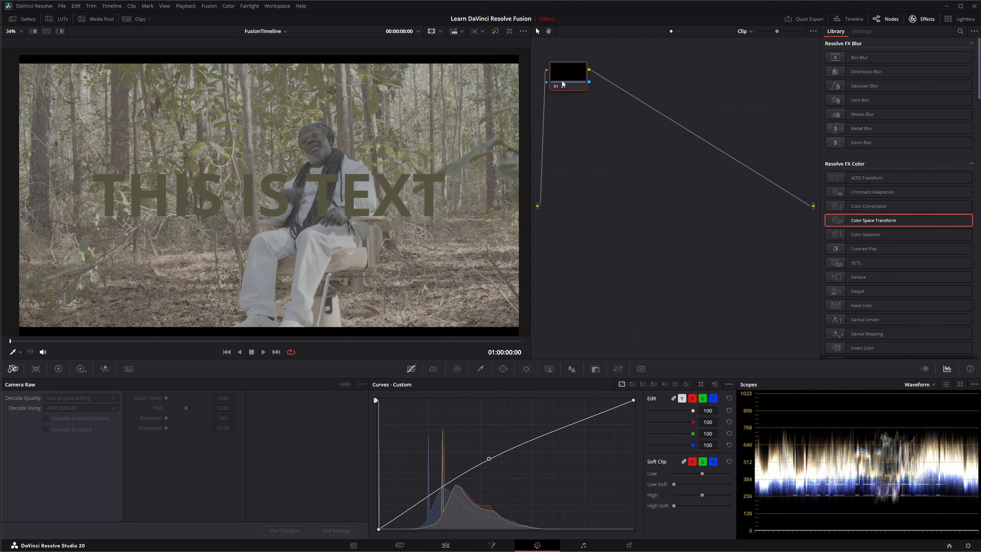
{"action": "mouse_move", "coordinate": [489, 466]}
{"action": "left_mouse_down"}
{"action": "mouse_move", "coordinate": [491, 456]}
{"action": "mouse_move", "coordinate": [521, 502]}
{"action": "mouse_move", "coordinate": [491, 452]}
{"action": "left_mouse_up"}
{"action": "left_click", "coordinate": [492, 545]}
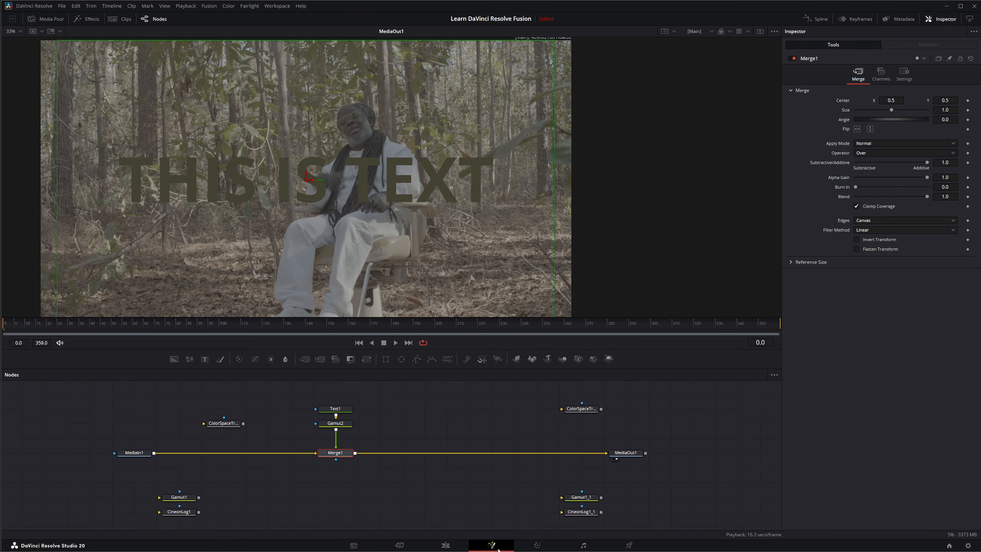
Step: Move the unconnected ColorSpaceTransform1 node level with Text1
{"action": "left_click_drag", "start_coordinate": [229, 428], "coordinate": [207, 413]}
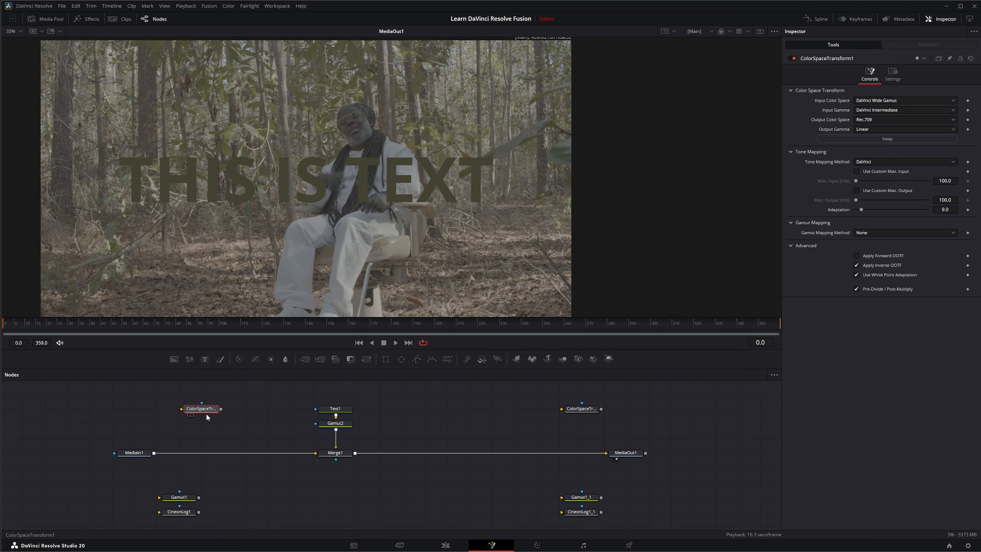
{"action": "left_click_drag", "start_coordinate": [172, 464], "coordinate": [567, 433]}
{"action": "left_click", "coordinate": [313, 470]}
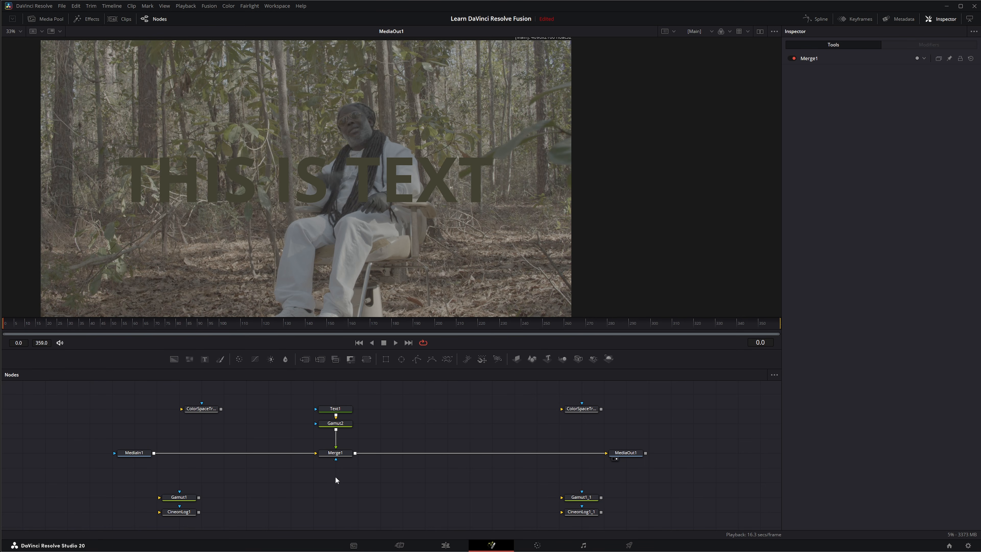
{"action": "left_click_drag", "start_coordinate": [92, 429], "coordinate": [170, 465]}
{"action": "left_click_drag", "start_coordinate": [302, 398], "coordinate": [391, 496]}
Step: Detach Gamut2 from the Text1 branch and reinsert the ColorSpaceTransform nodes after MediaIn1 and before MediaOut1
{"action": "left_click_drag", "start_coordinate": [335, 423], "coordinate": [290, 511]}
{"action": "left_click_drag", "start_coordinate": [101, 438], "coordinate": [180, 472]}
{"action": "left_click_drag", "start_coordinate": [299, 385], "coordinate": [386, 489]}
{"action": "left_click_drag", "start_coordinate": [571, 436], "coordinate": [641, 458]}
{"action": "left_click_drag", "start_coordinate": [201, 409], "coordinate": [179, 452]}
{"action": "left_click_drag", "start_coordinate": [591, 409], "coordinate": [568, 454]}
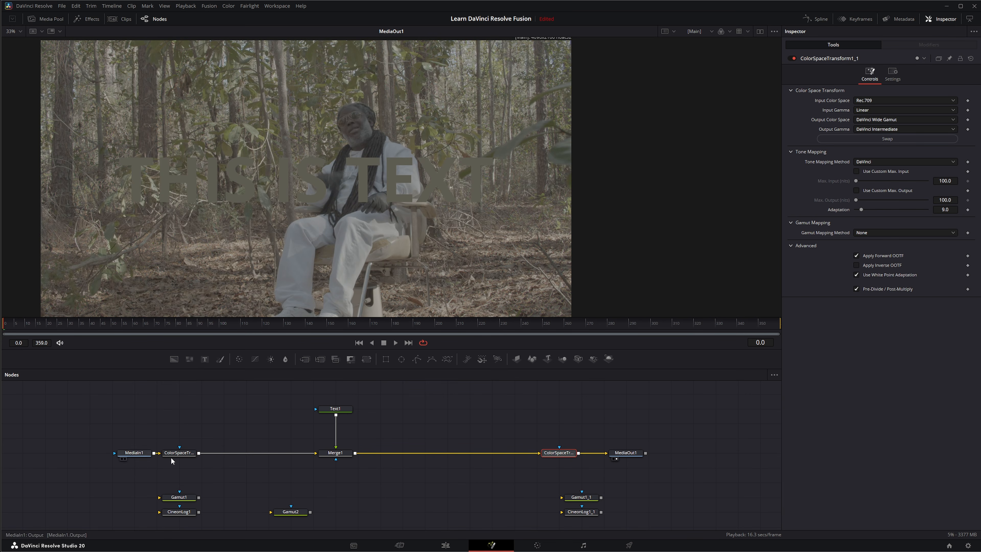
{"action": "left_click_drag", "start_coordinate": [211, 411], "coordinate": [517, 479]}
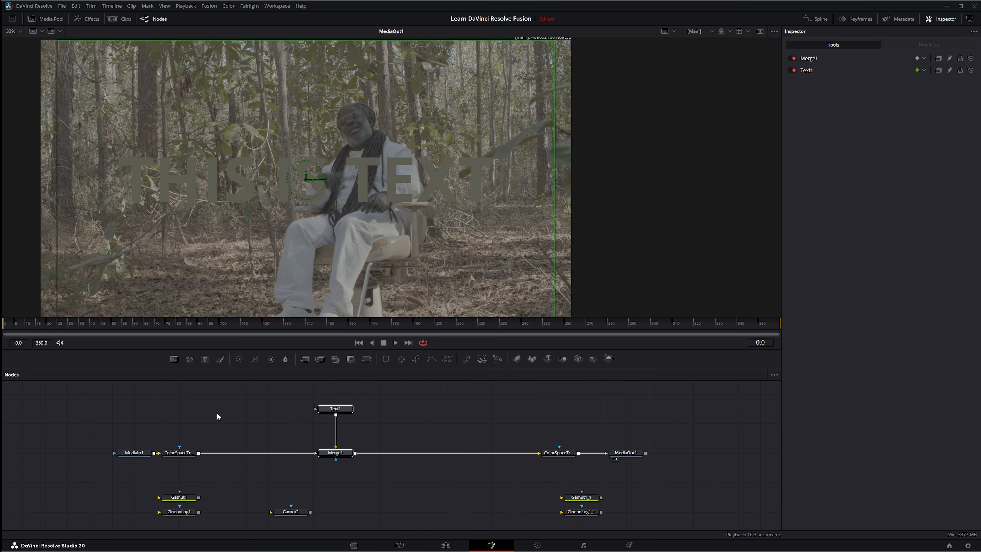
{"action": "left_click_drag", "start_coordinate": [219, 391], "coordinate": [479, 483]}
{"action": "left_click", "coordinate": [483, 485]}
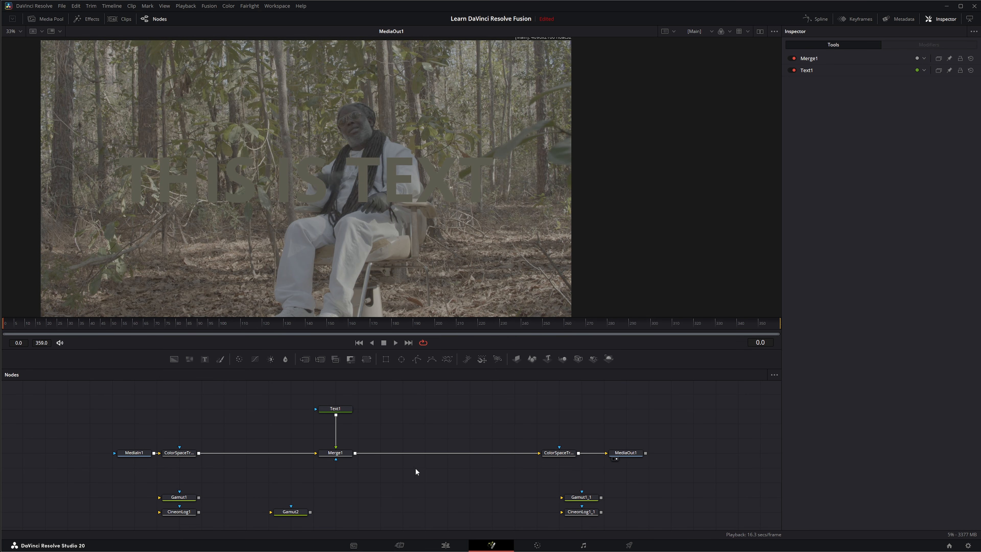